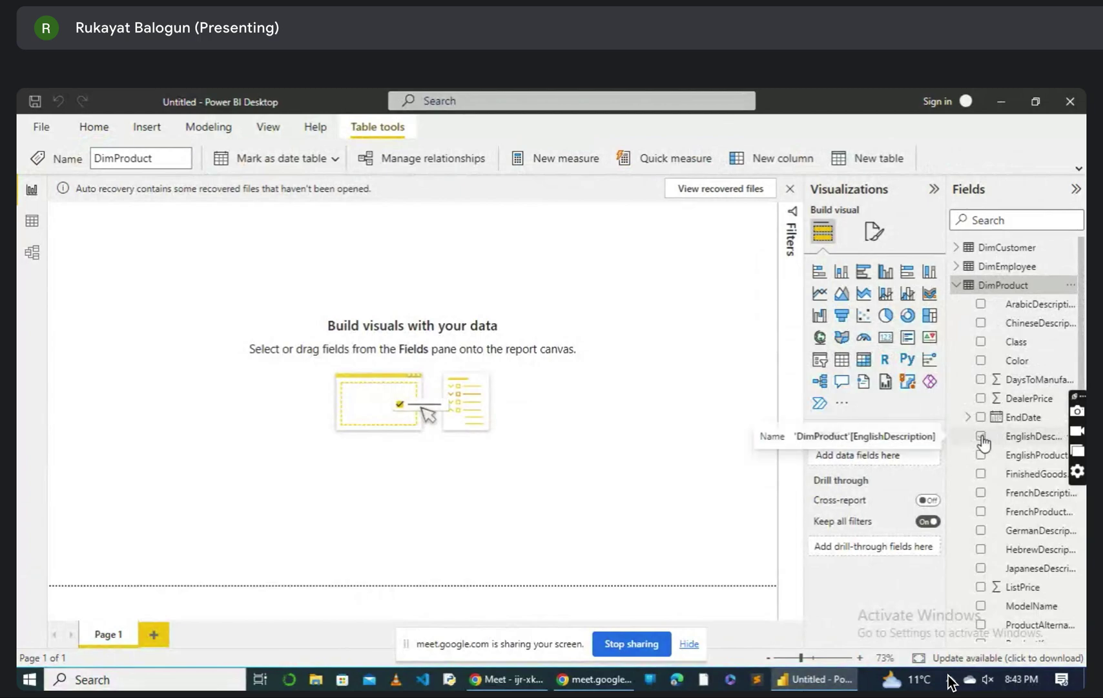
# Step: Create a table visual from DimProduct's EnglishDescription and FactInternetSales' OrderQuantity
pyautogui.click(982, 437)
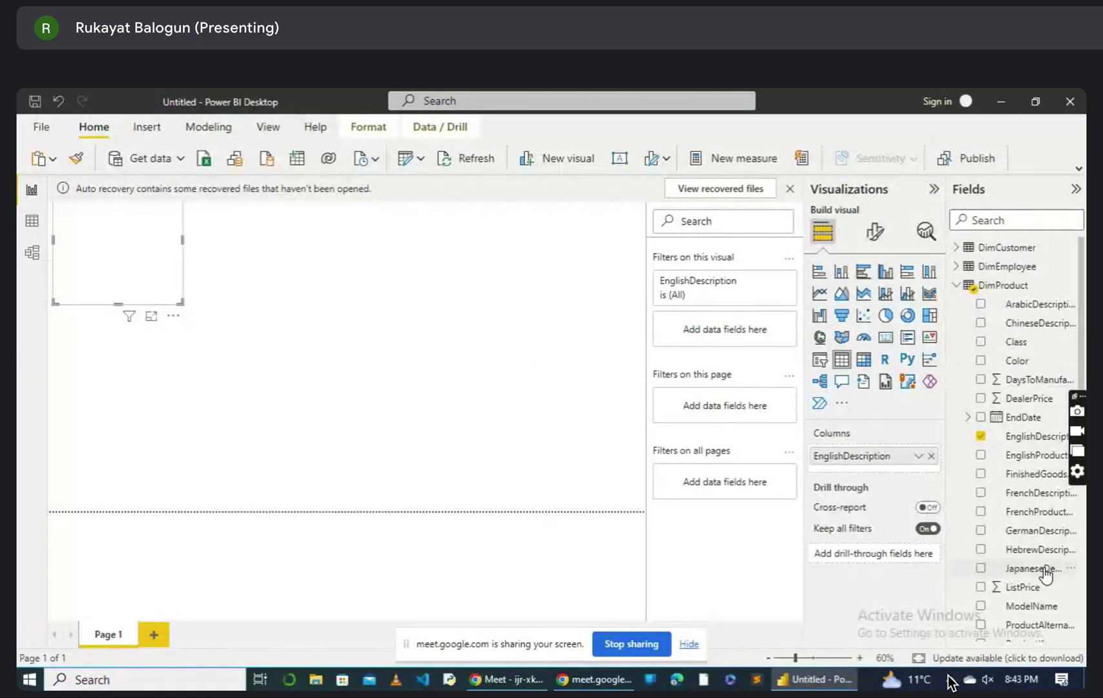
pyautogui.scroll(-8, 1047, 574)
pyautogui.scroll(-4, 1046, 573)
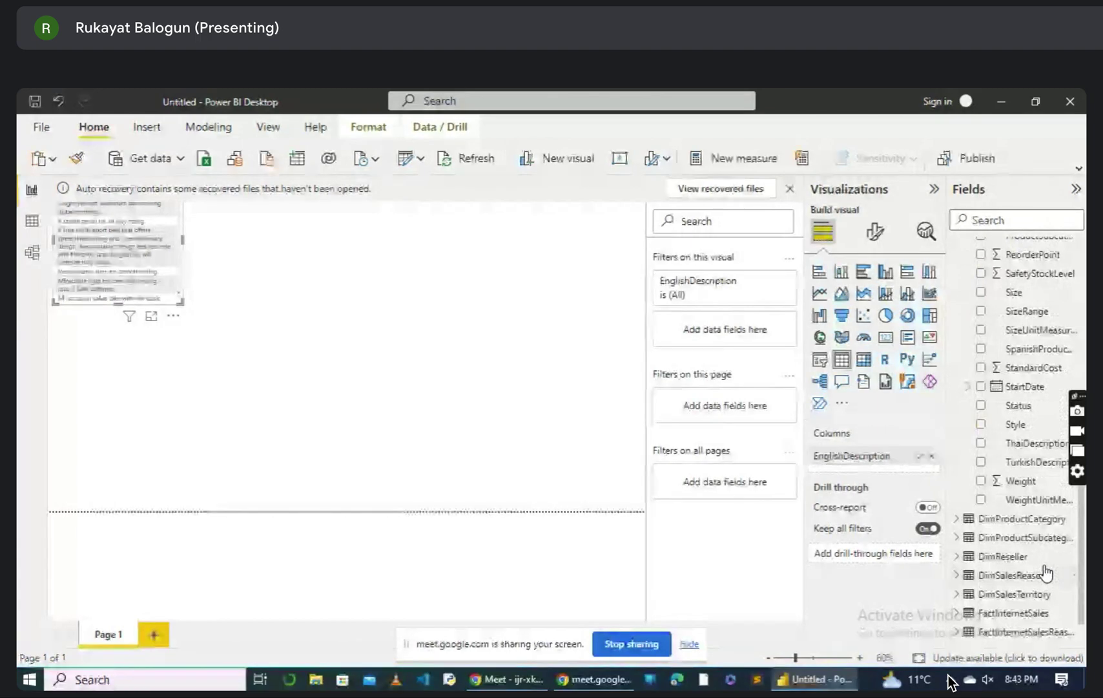
pyautogui.scroll(-1, 1046, 574)
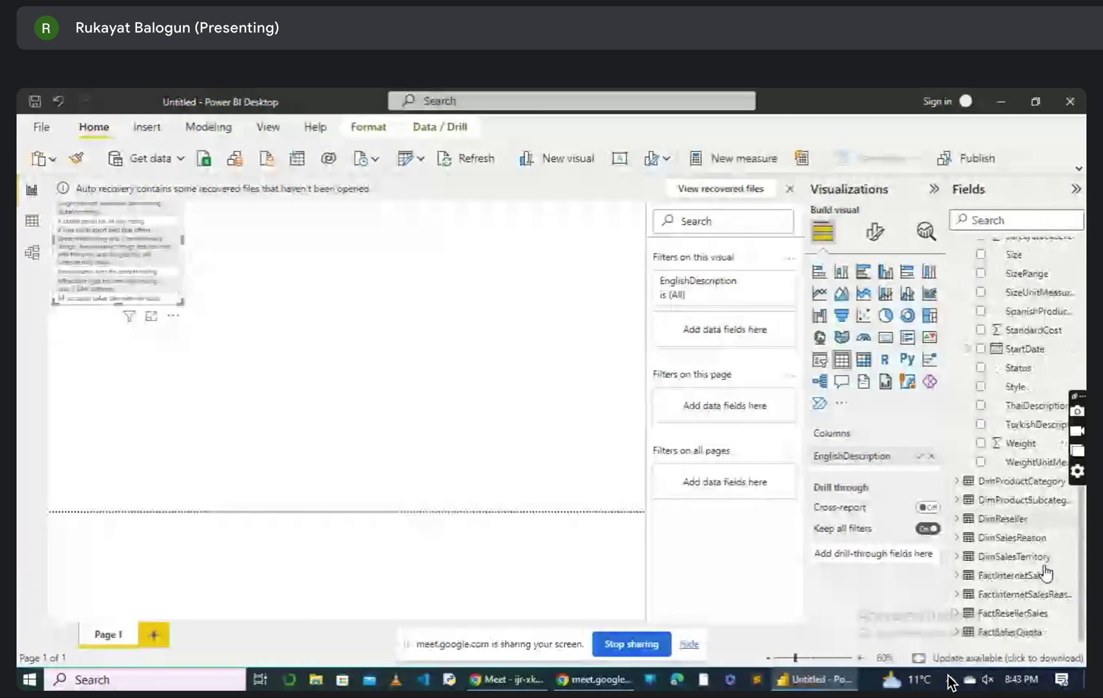
pyautogui.click(962, 585)
pyautogui.scroll(-4, 962, 586)
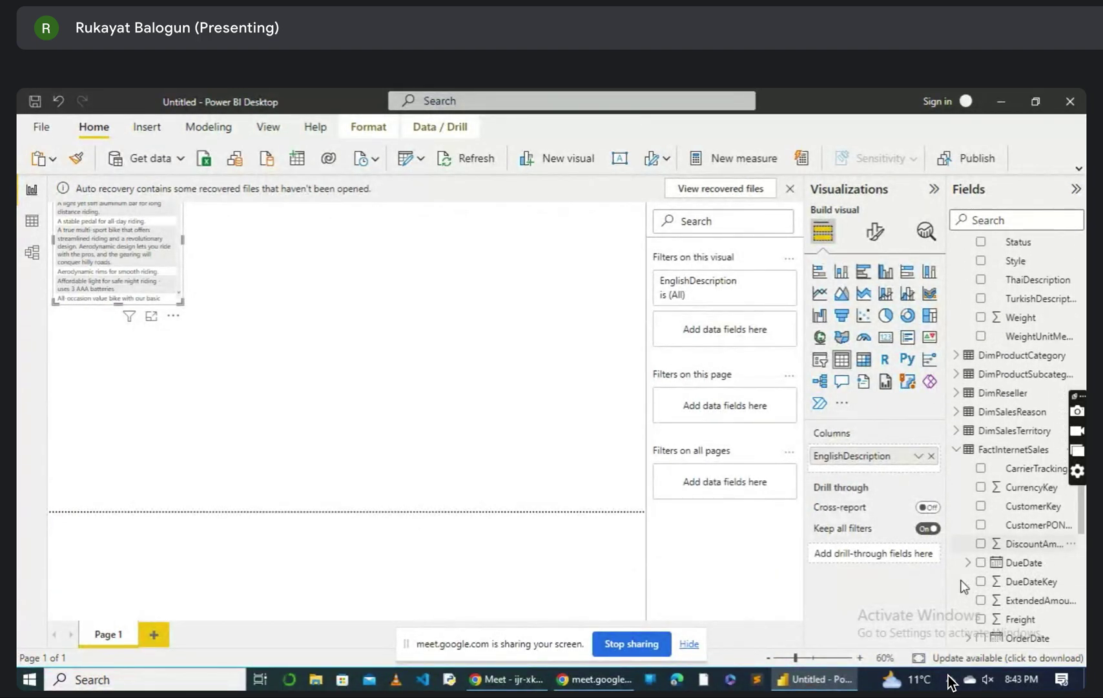
pyautogui.scroll(-2, 960, 579)
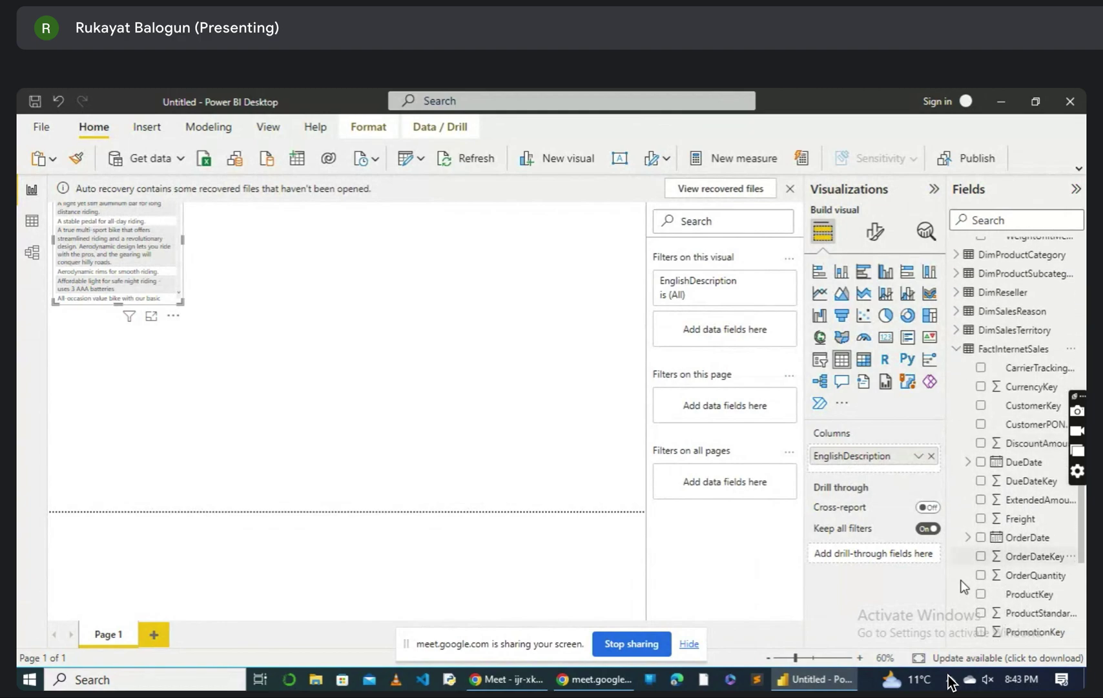
pyautogui.moveTo(960, 580); pyautogui.dragTo(180, 301)
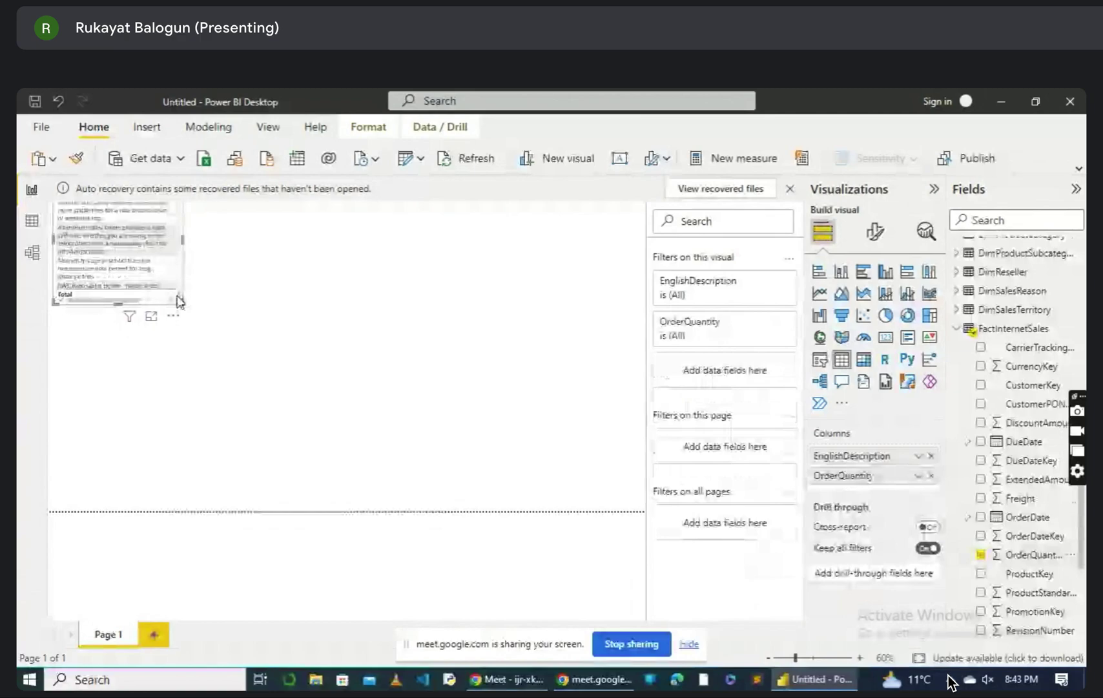
# Step: Widen the field list and replace EnglishDescription with EnglishProductName from DimProduct in the table visual
pyautogui.scroll(6, 977, 385)
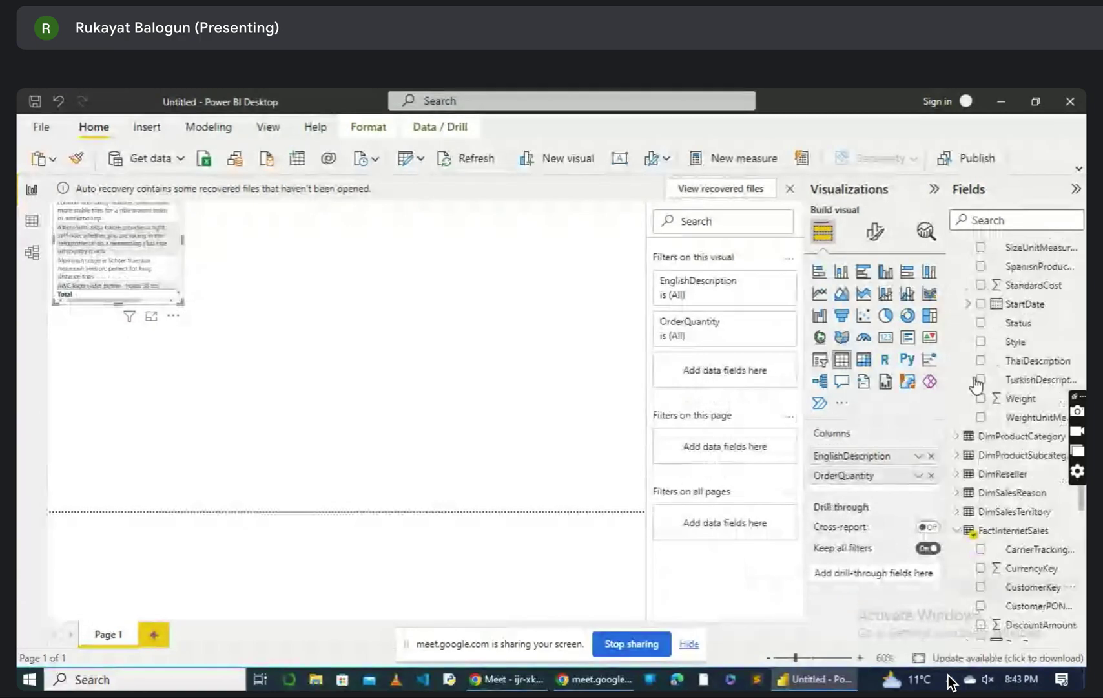
pyautogui.scroll(9, 979, 384)
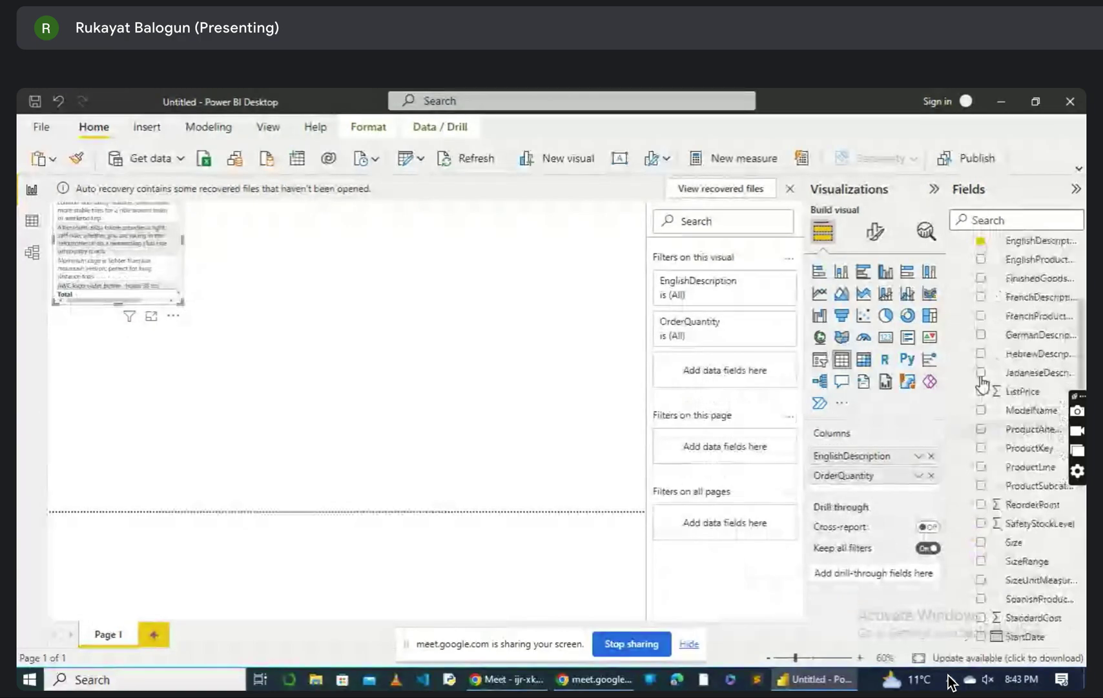
pyautogui.scroll(1, 984, 385)
pyautogui.scroll(1, 982, 385)
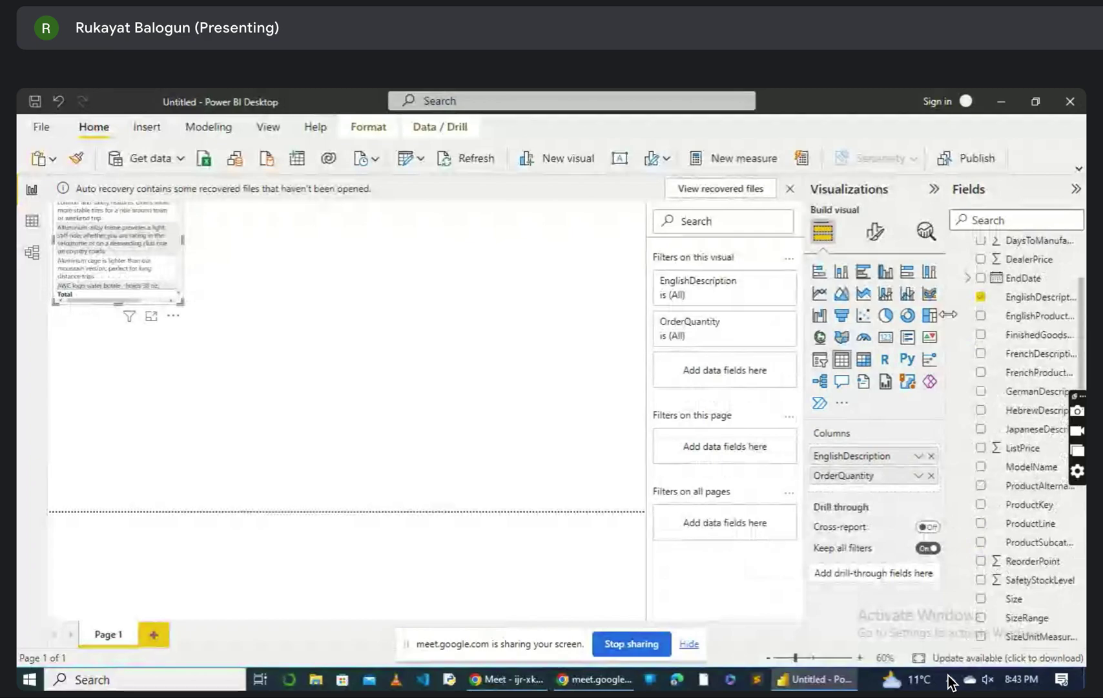
pyautogui.moveTo(948, 314); pyautogui.dragTo(911, 318)
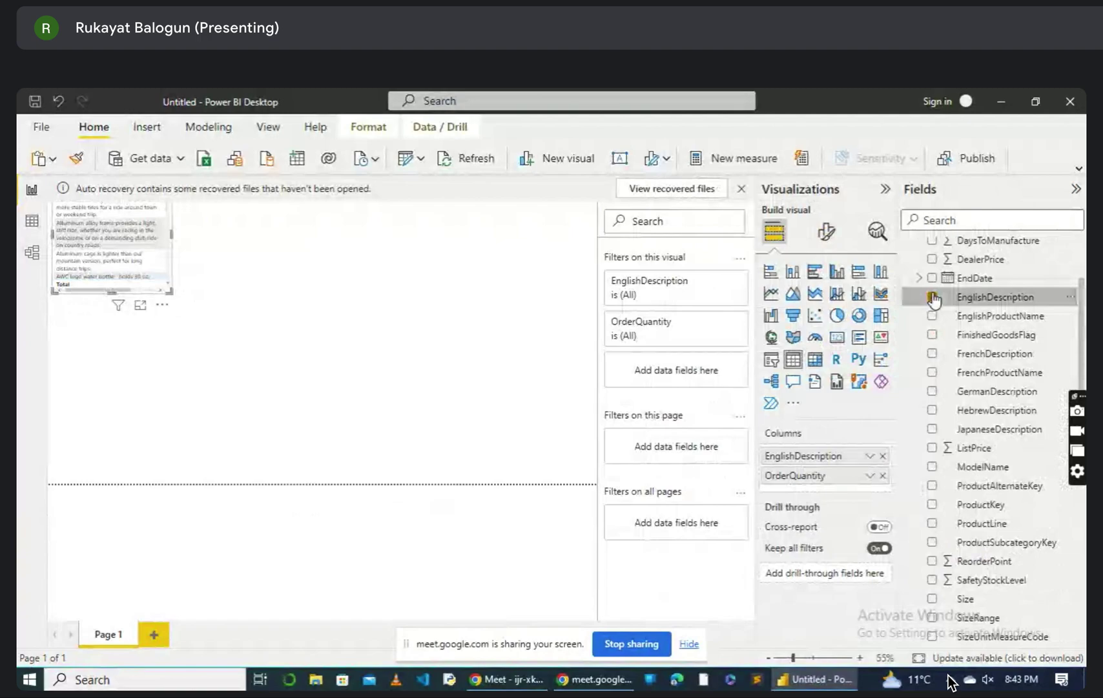
pyautogui.click(932, 296)
pyautogui.click(933, 315)
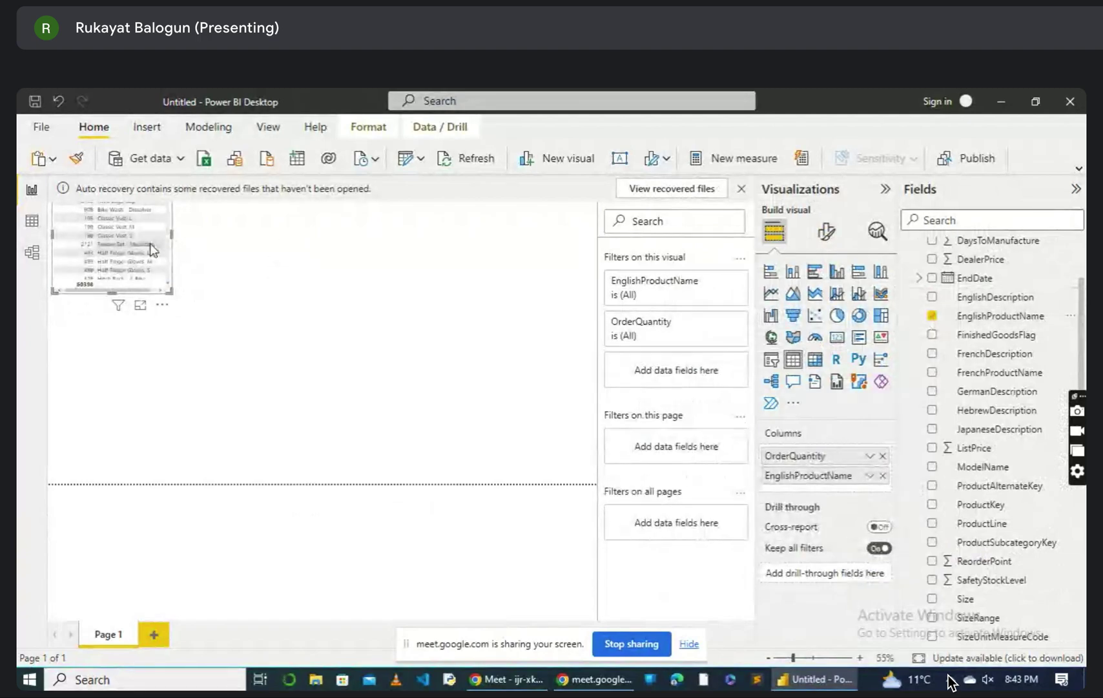
# Step: Enlarge the product quantity table visual and move it away from the page's upper-left corner
pyautogui.moveTo(171, 290); pyautogui.dragTo(221, 360)
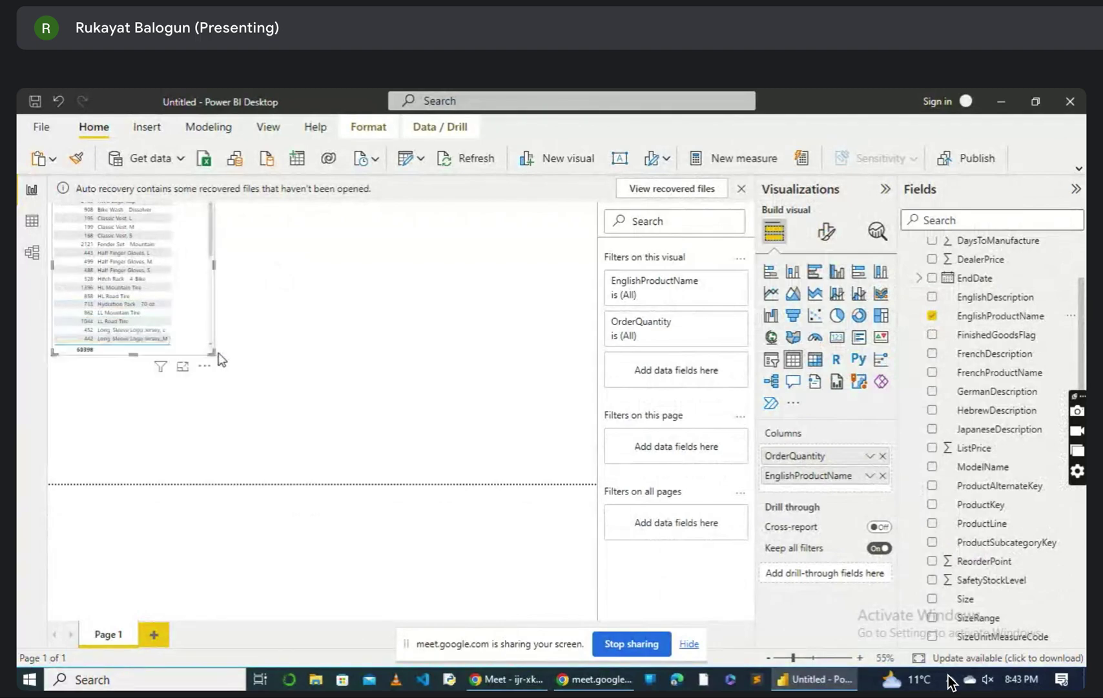
pyautogui.moveTo(211, 289); pyautogui.dragTo(263, 355)
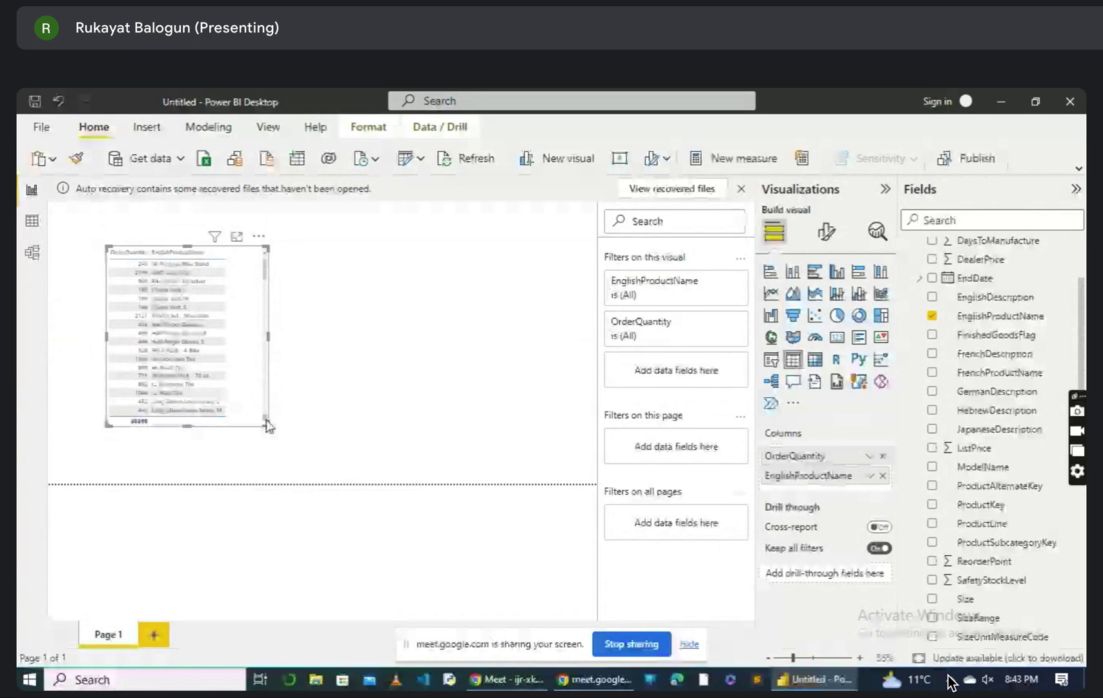
pyautogui.moveTo(267, 425); pyautogui.dragTo(338, 444)
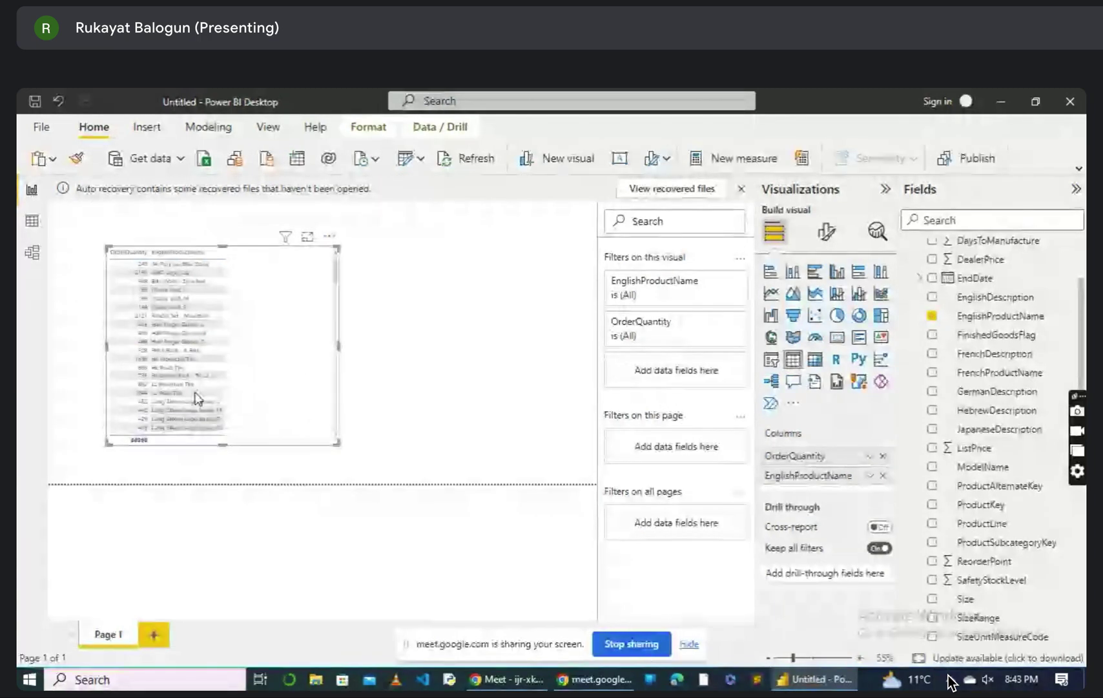
# Step: Convert the table to a clustered bar chart and extend it to the right and upward
pyautogui.click(816, 275)
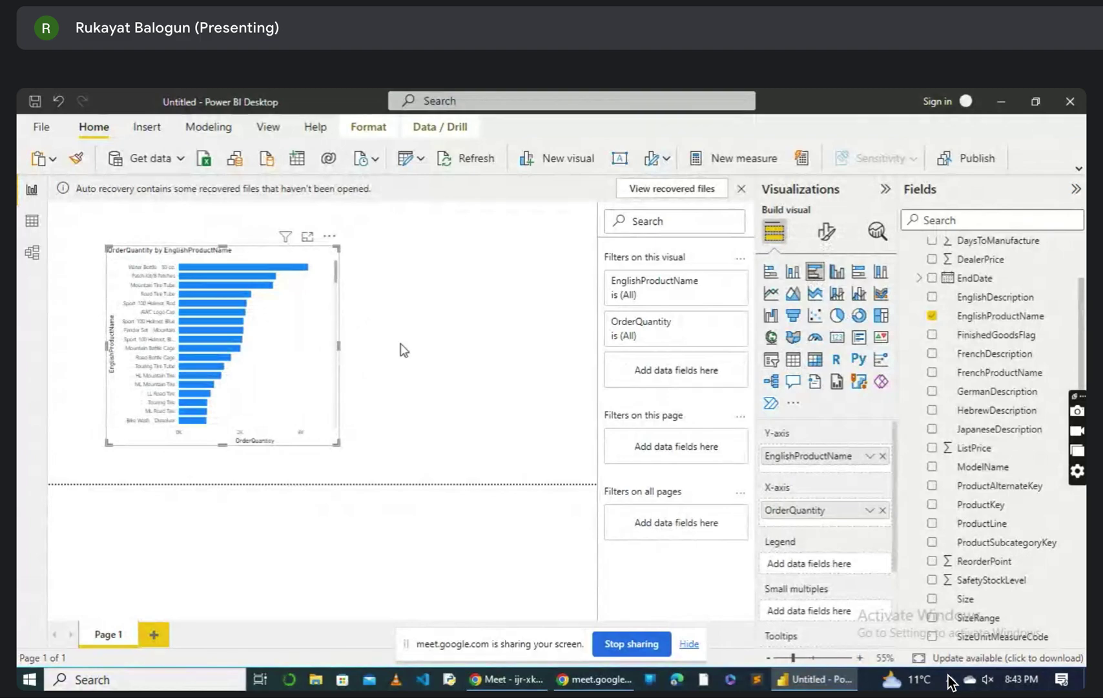
pyautogui.moveTo(403, 349); pyautogui.dragTo(418, 346)
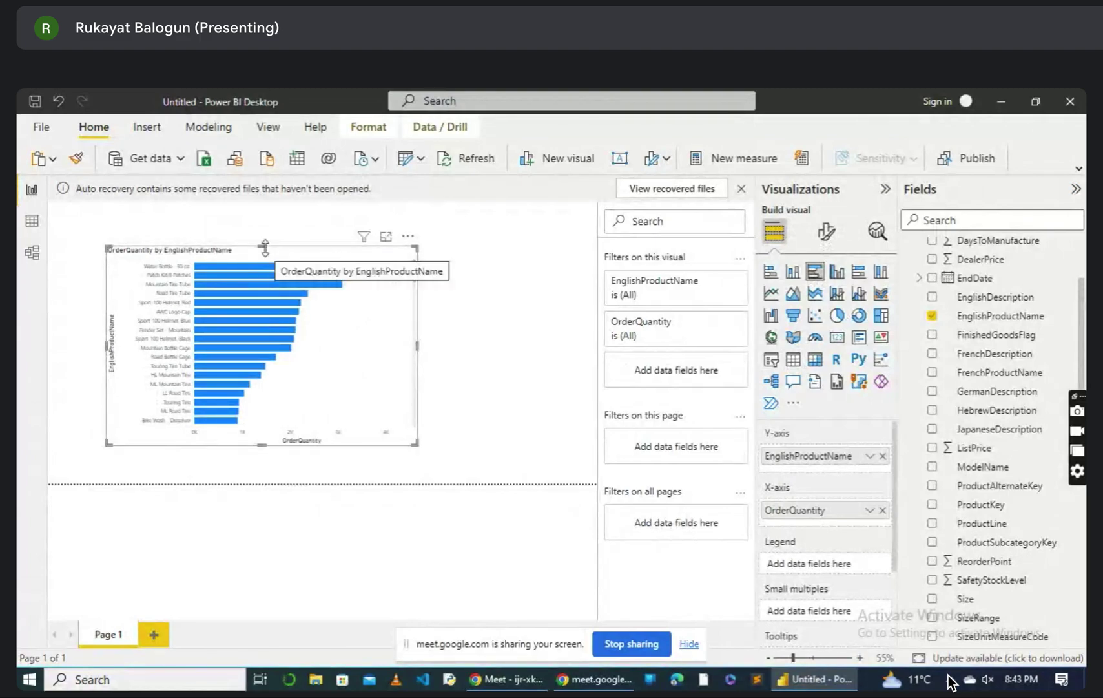
pyautogui.moveTo(267, 250); pyautogui.dragTo(269, 200)
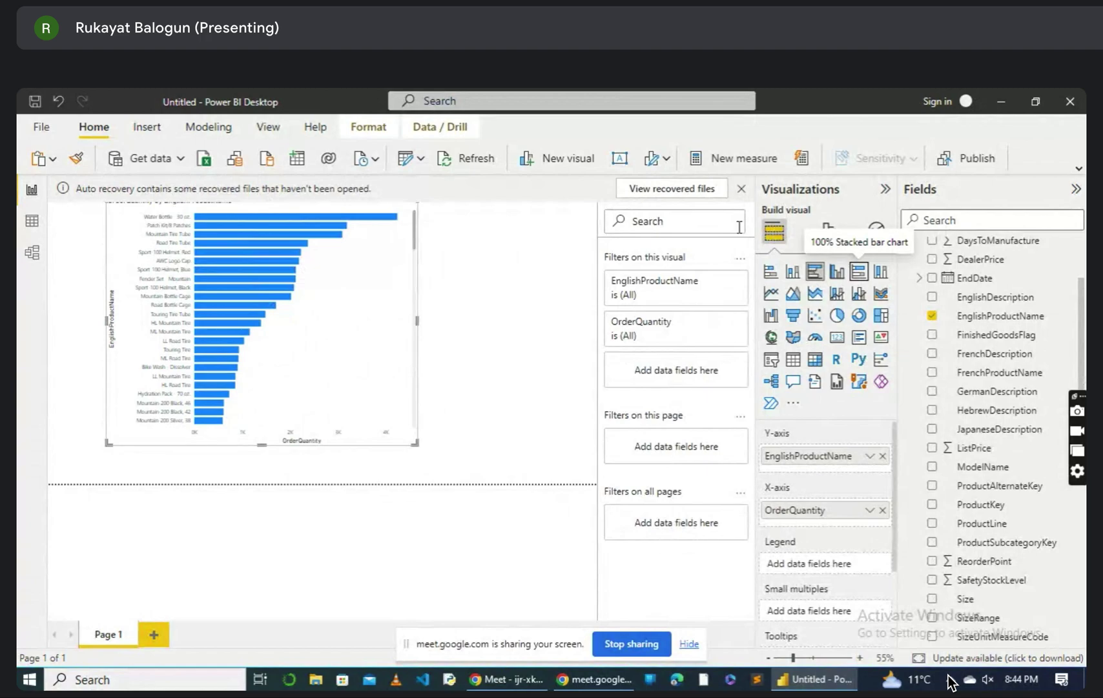
# Step: Dismiss the auto recovery notice, choosing to remove the recovered files, and collapse the Filters pane
pyautogui.click(742, 189)
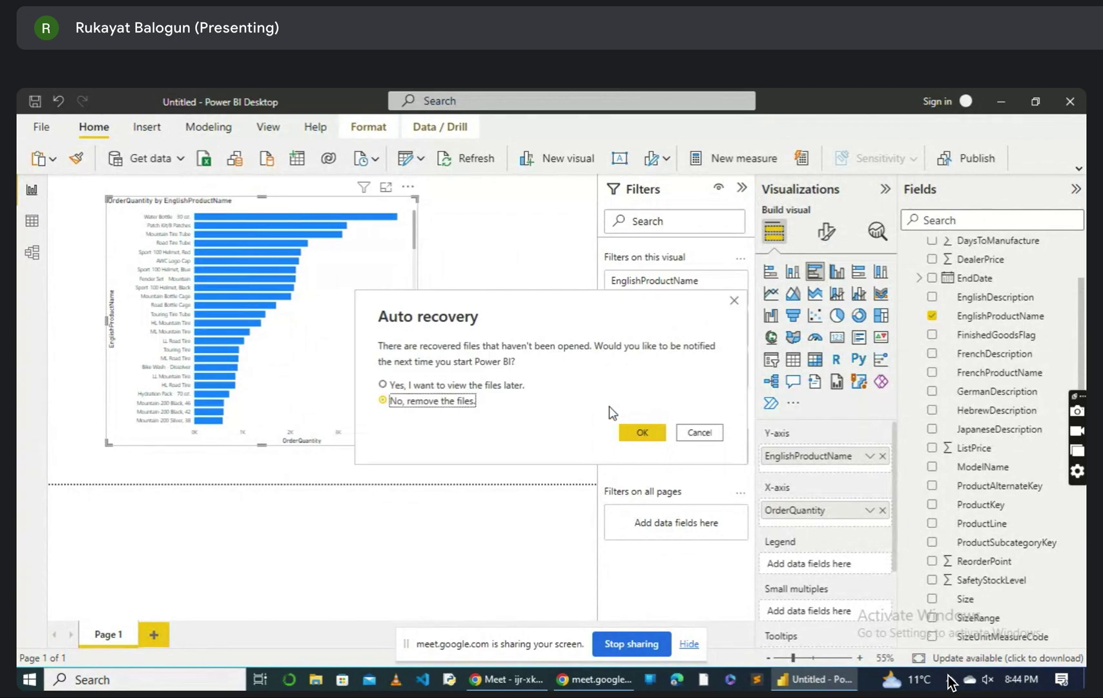
pyautogui.click(667, 432)
pyautogui.click(652, 431)
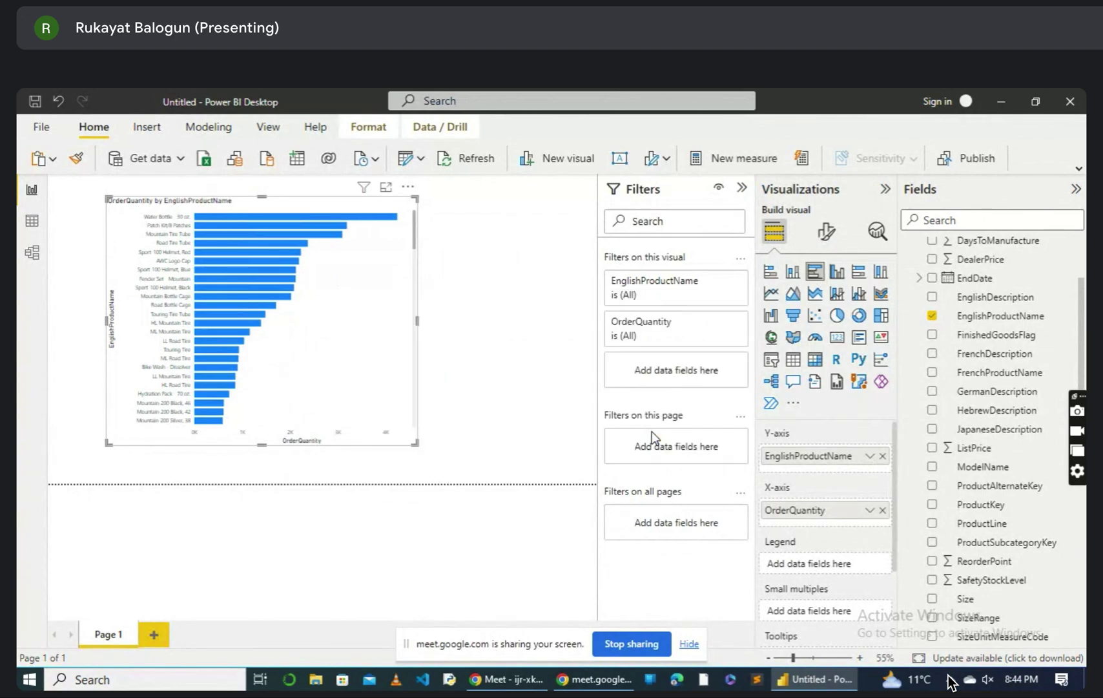
pyautogui.click(741, 189)
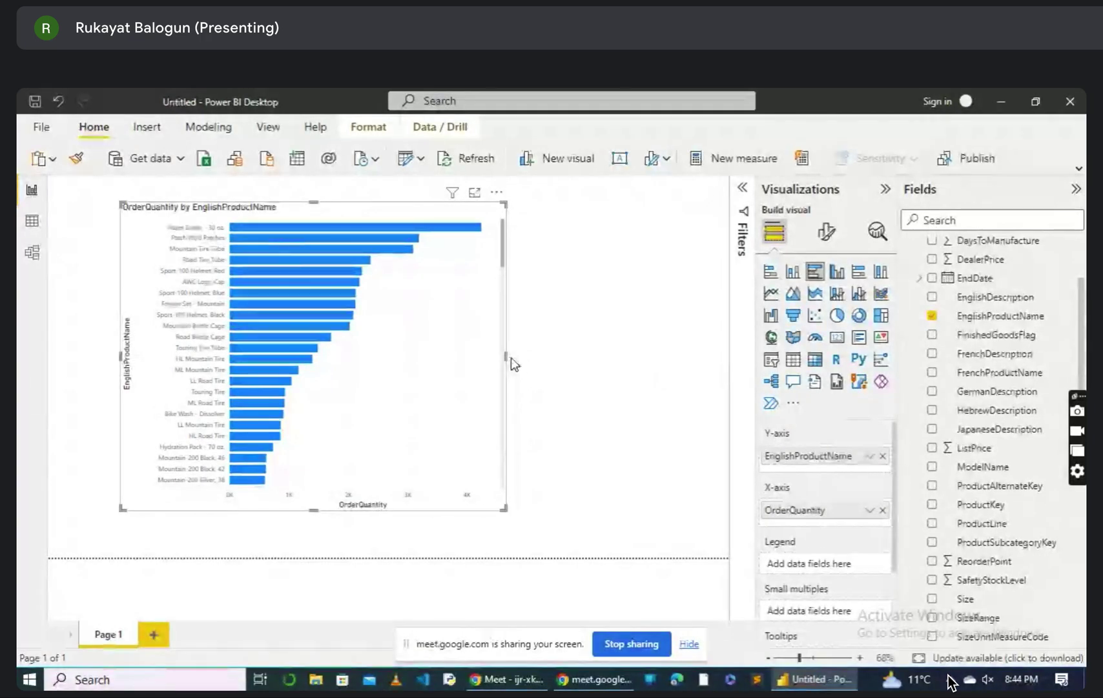
# Step: Look through all products in the bar chart, move the chart to the page's upper-left corner and deselect it
pyautogui.scroll(-10, 420, 405)
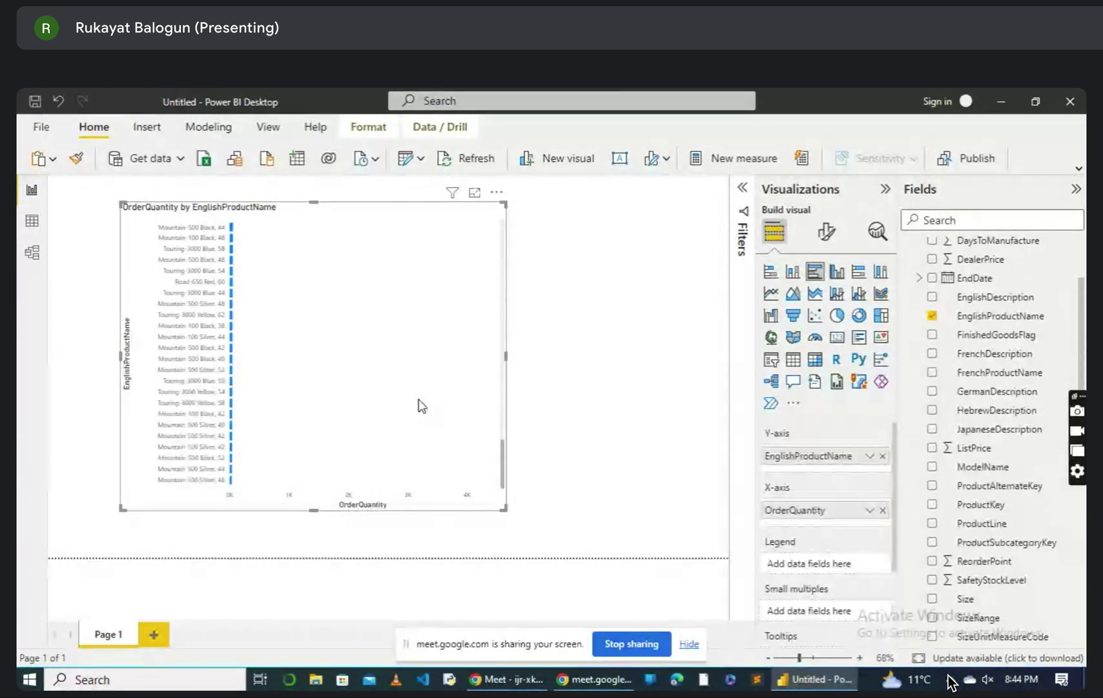
pyautogui.scroll(10, 421, 405)
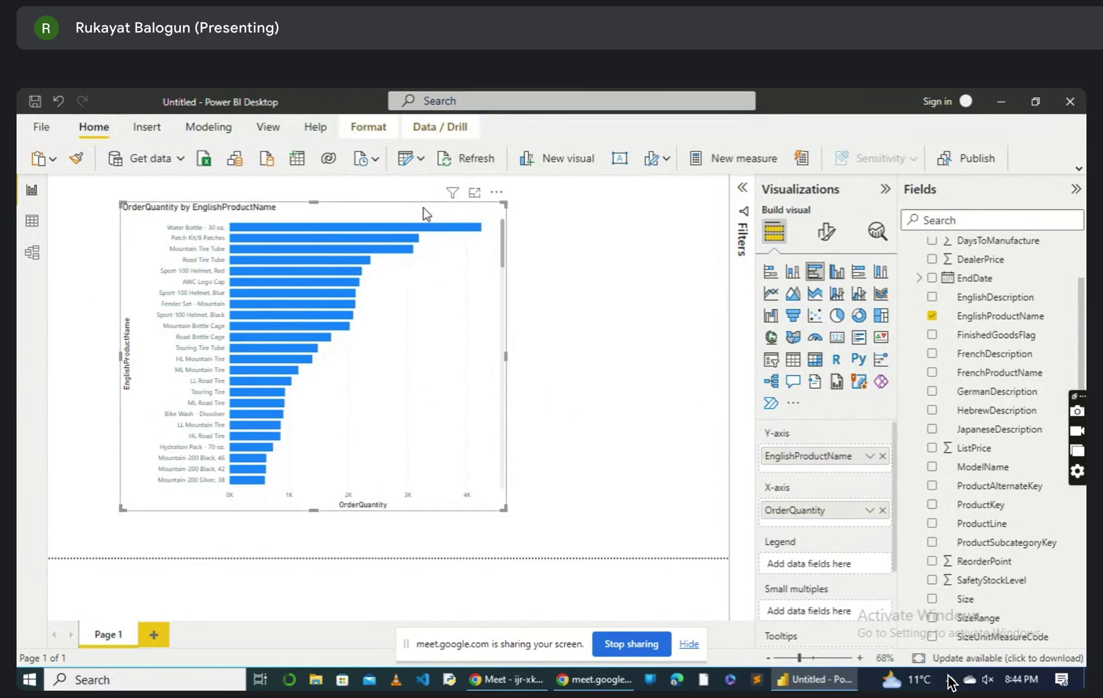
pyautogui.moveTo(423, 208); pyautogui.dragTo(354, 198)
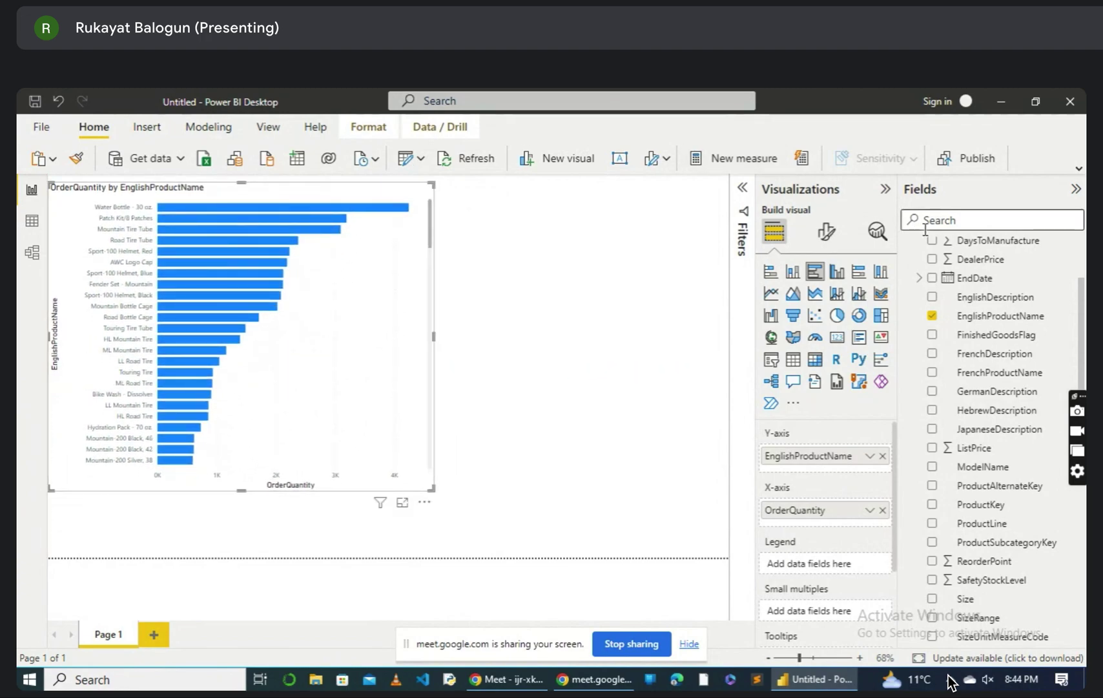
pyautogui.click(662, 369)
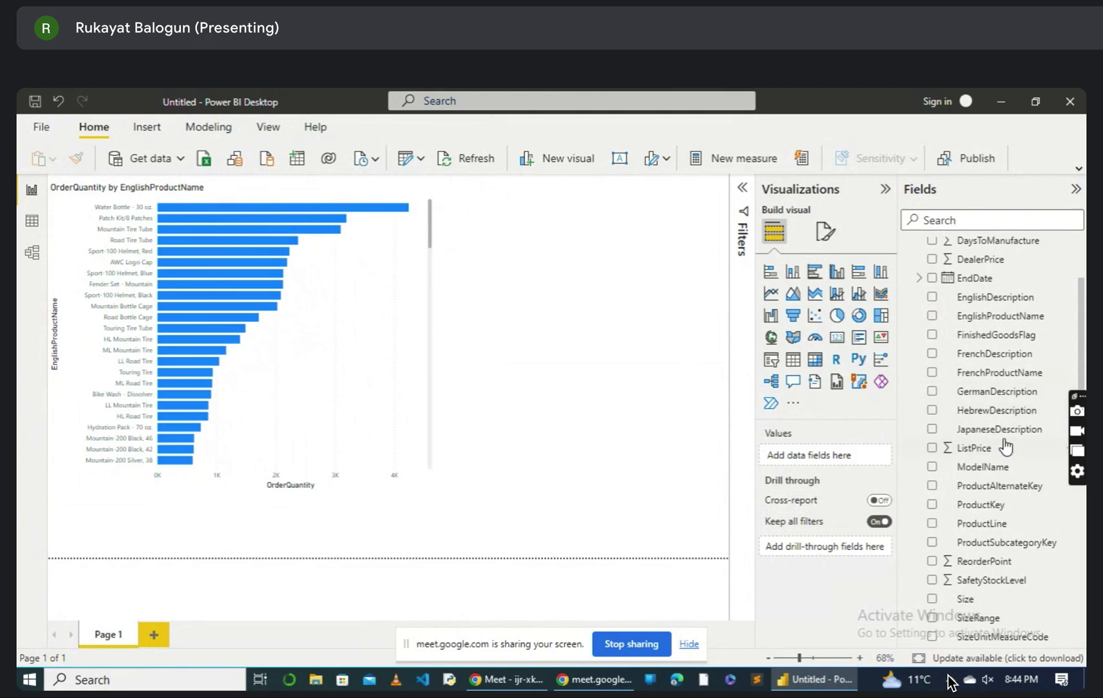
# Step: Collapse the DimProduct and FactInternetSales tables in the field list
pyautogui.scroll(-3, 943, 446)
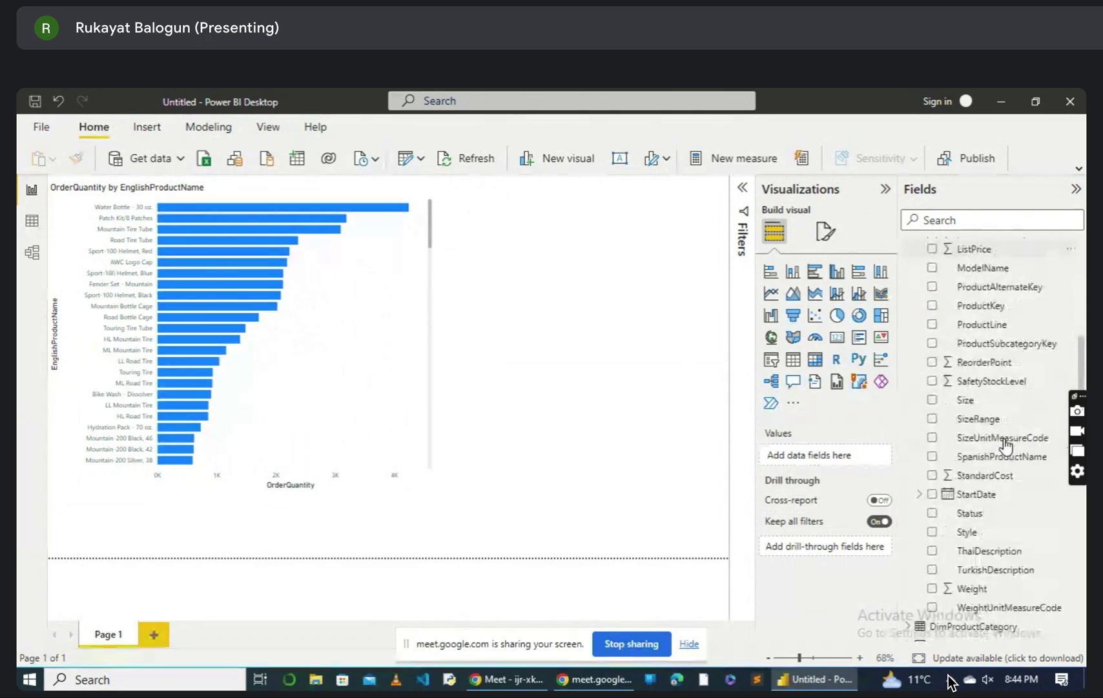
pyautogui.scroll(5, 989, 400)
pyautogui.click(908, 285)
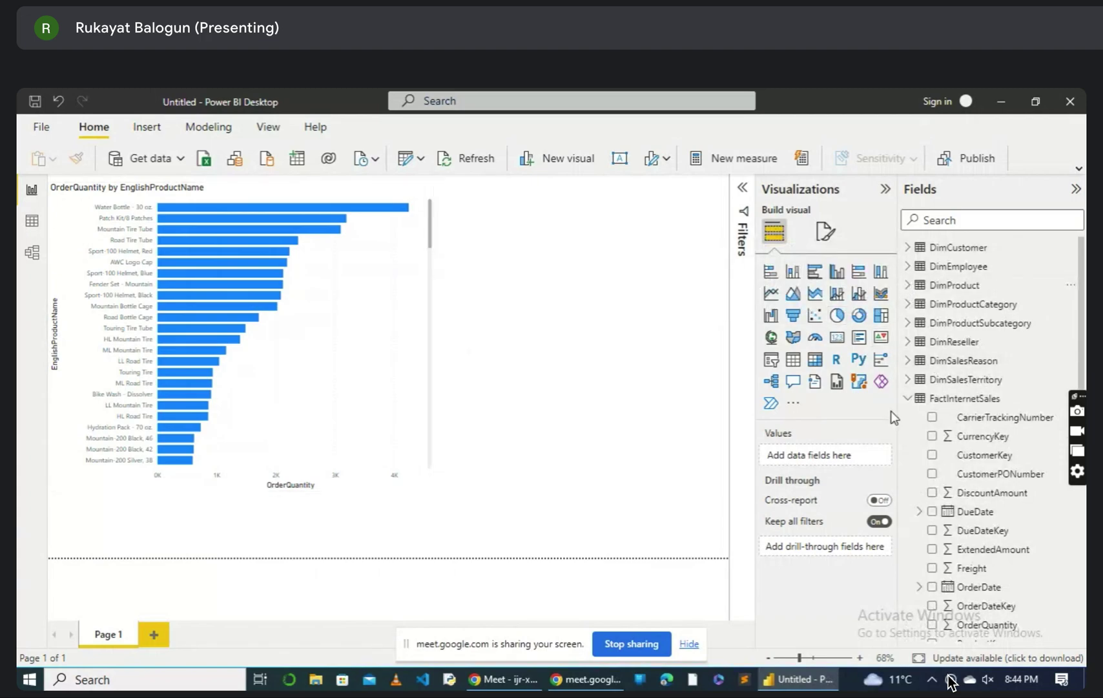
pyautogui.click(909, 400)
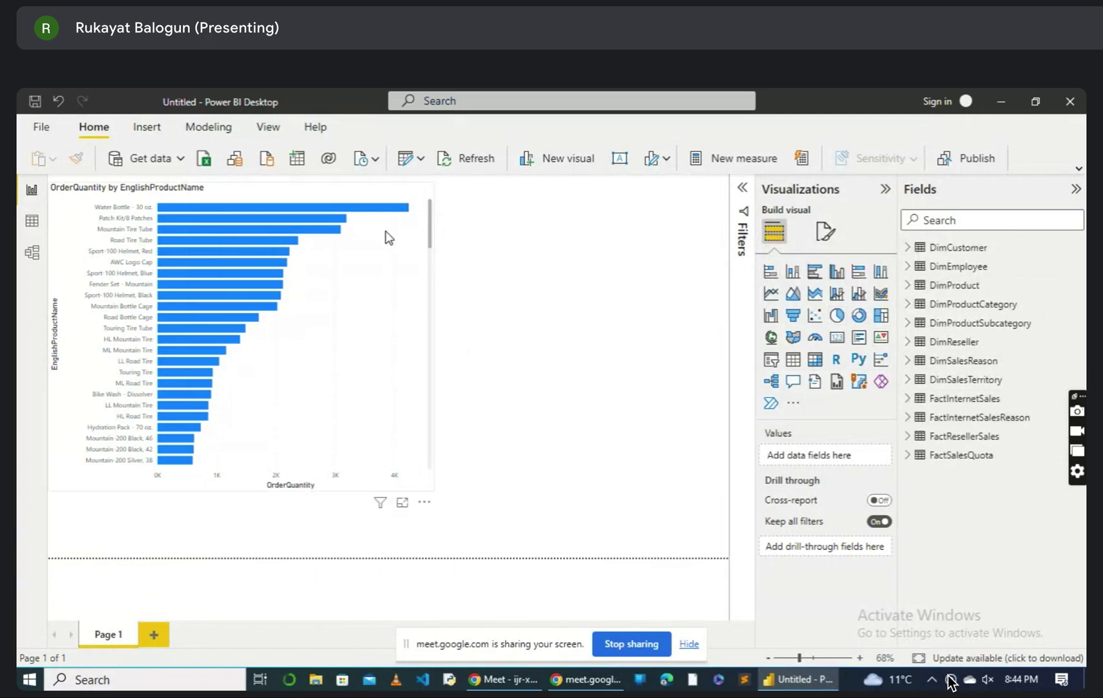
# Step: Shift the bar chart slightly down and right from the page corner and deselect it
pyautogui.moveTo(392, 254); pyautogui.dragTo(409, 285)
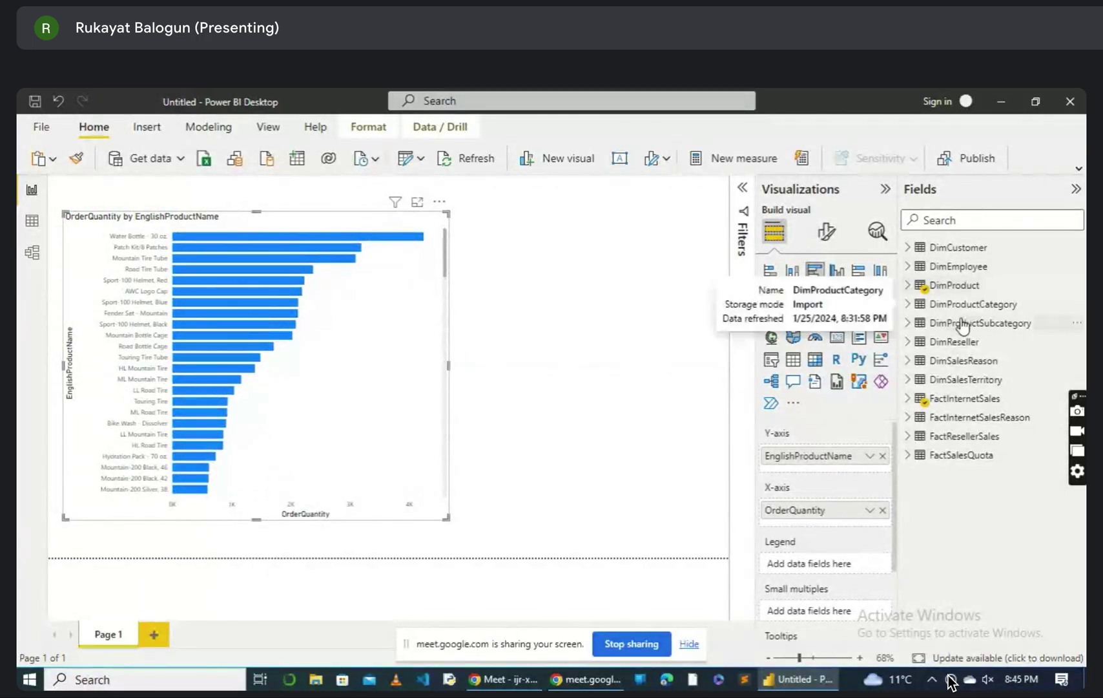
pyautogui.click(594, 335)
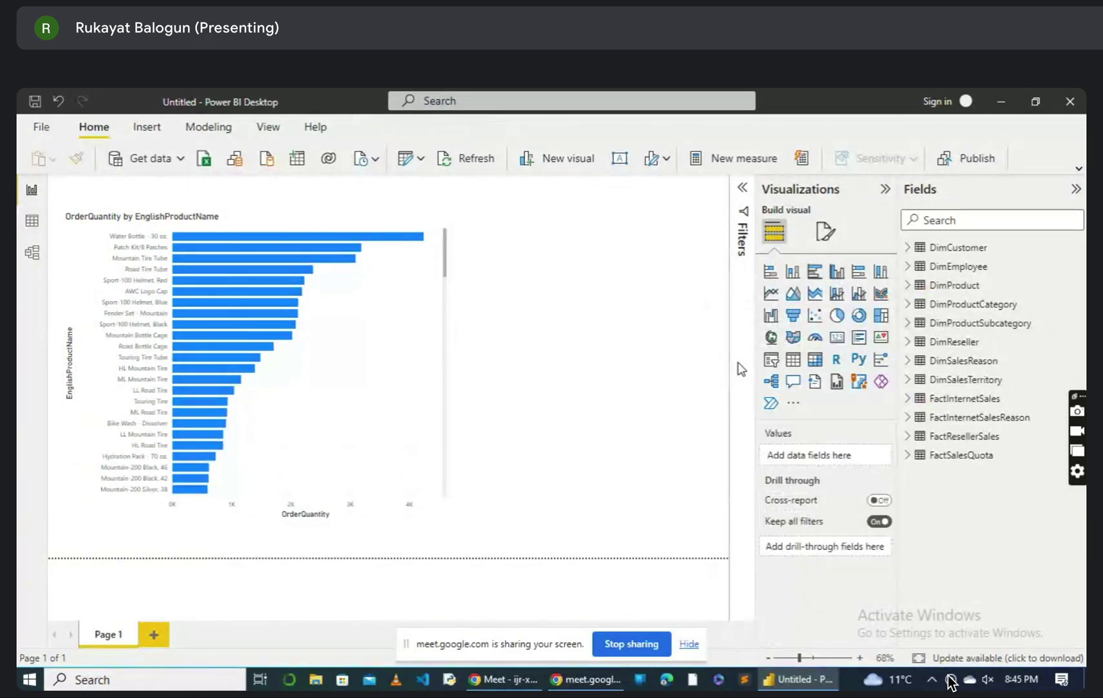
# Step: Create a second table visual from DimProductCategory's EnglishProductCategoryName and FactInternetSales' OrderQuantity beside the bar chart
pyautogui.click(976, 311)
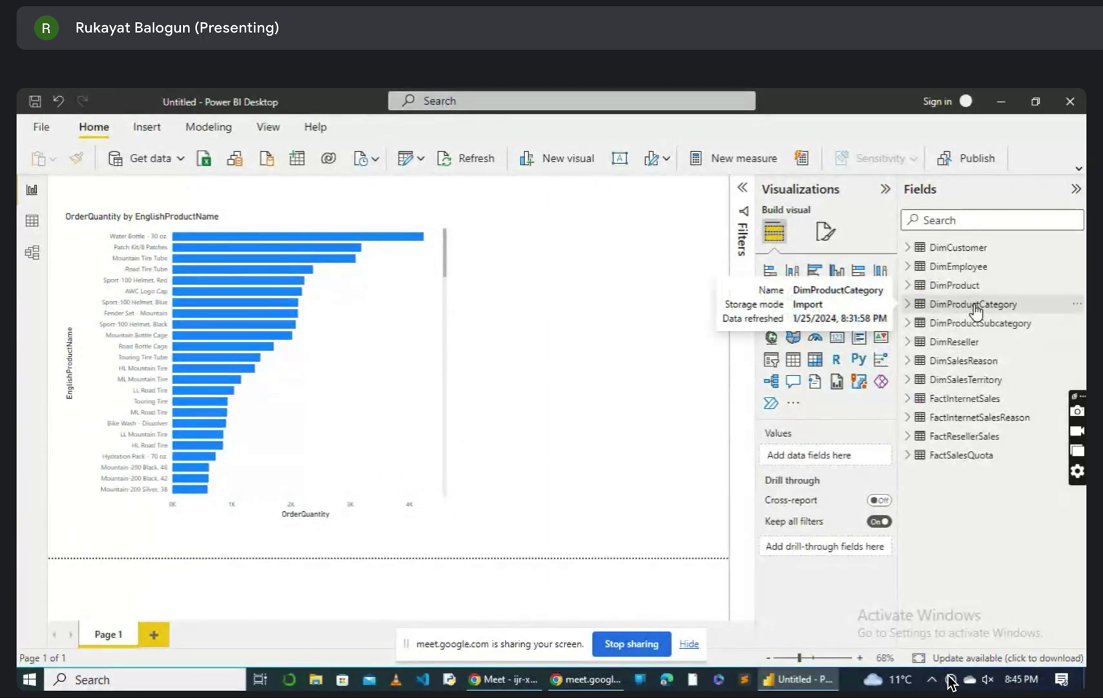
pyautogui.click(910, 309)
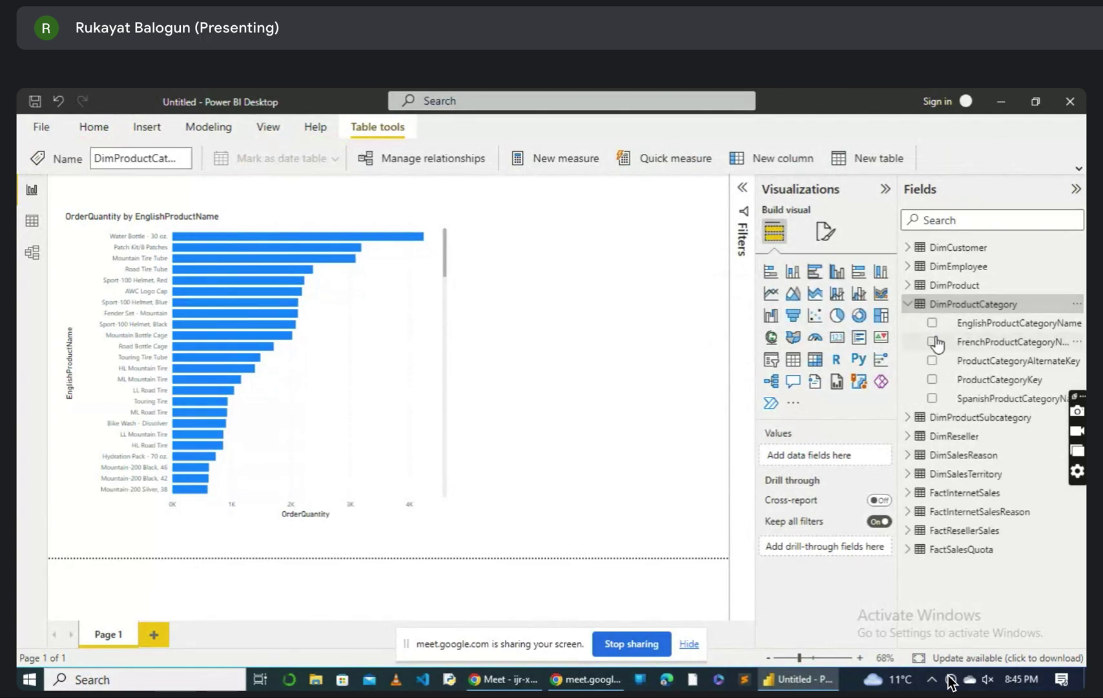
pyautogui.click(933, 323)
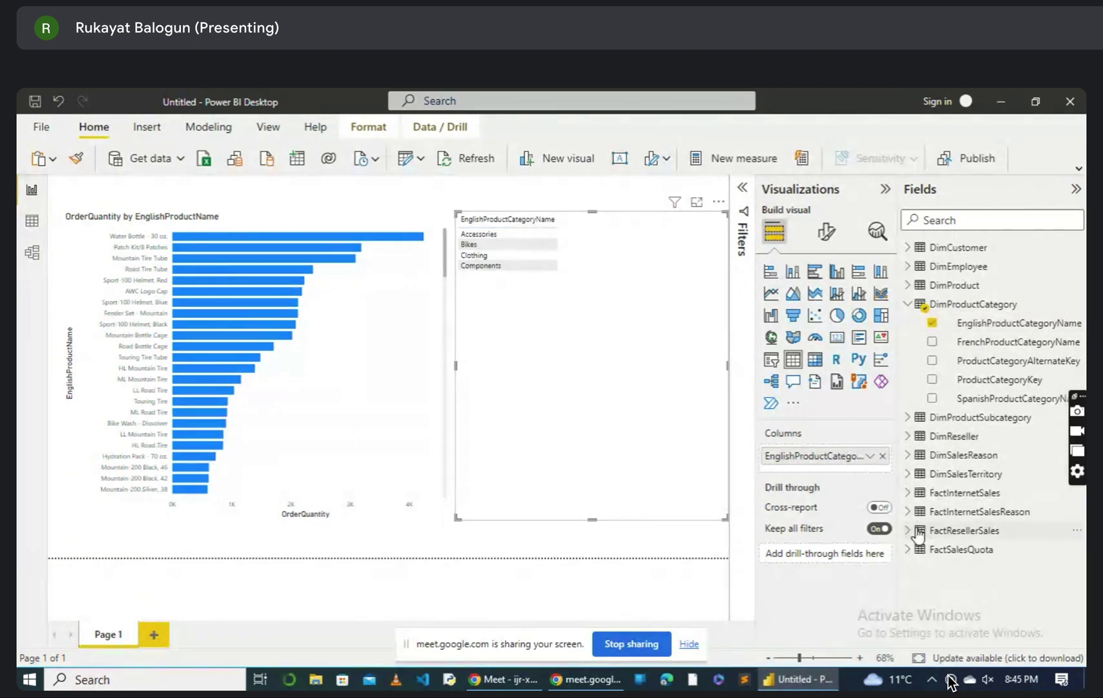
pyautogui.click(908, 492)
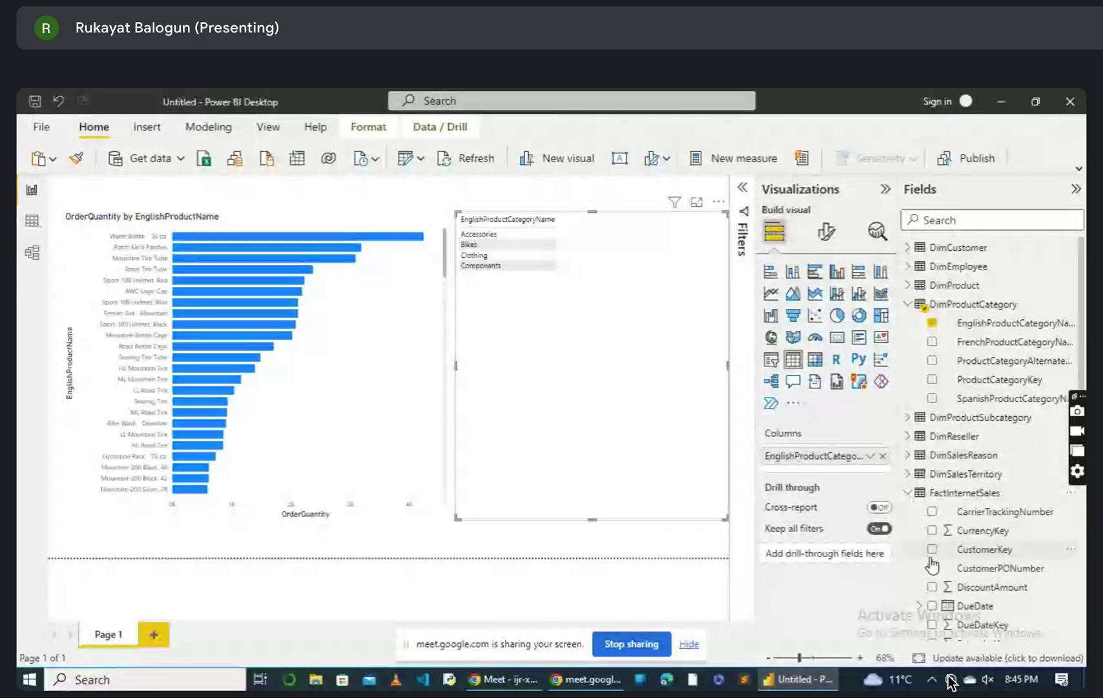
pyautogui.scroll(-1, 932, 566)
pyautogui.scroll(-4, 931, 565)
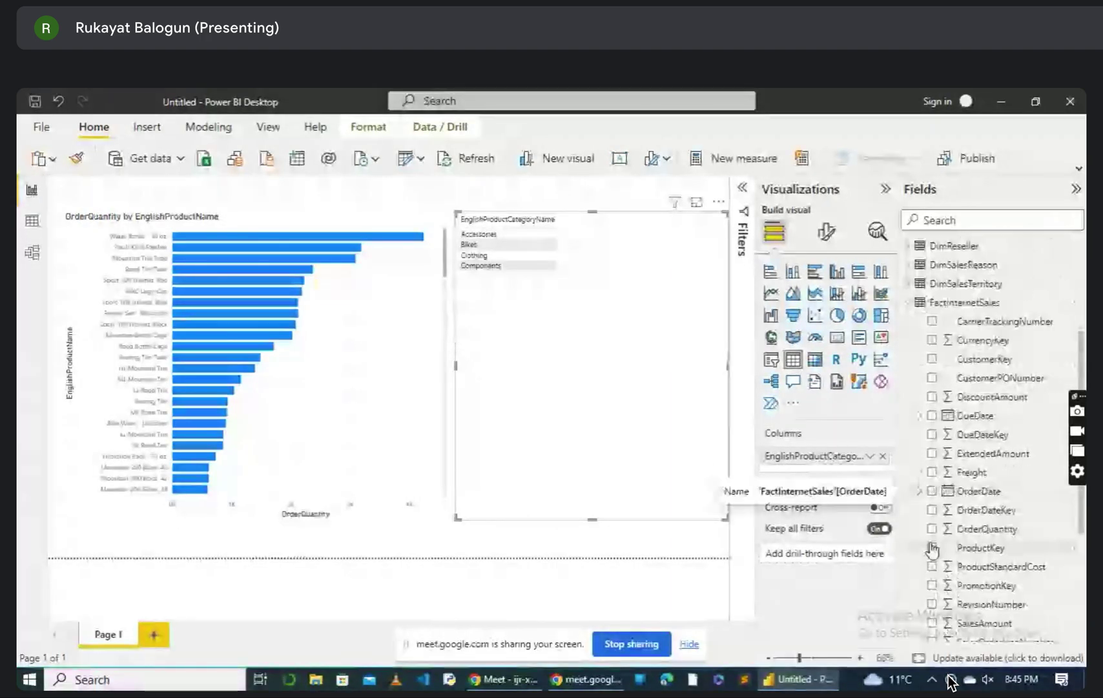
pyautogui.click(933, 529)
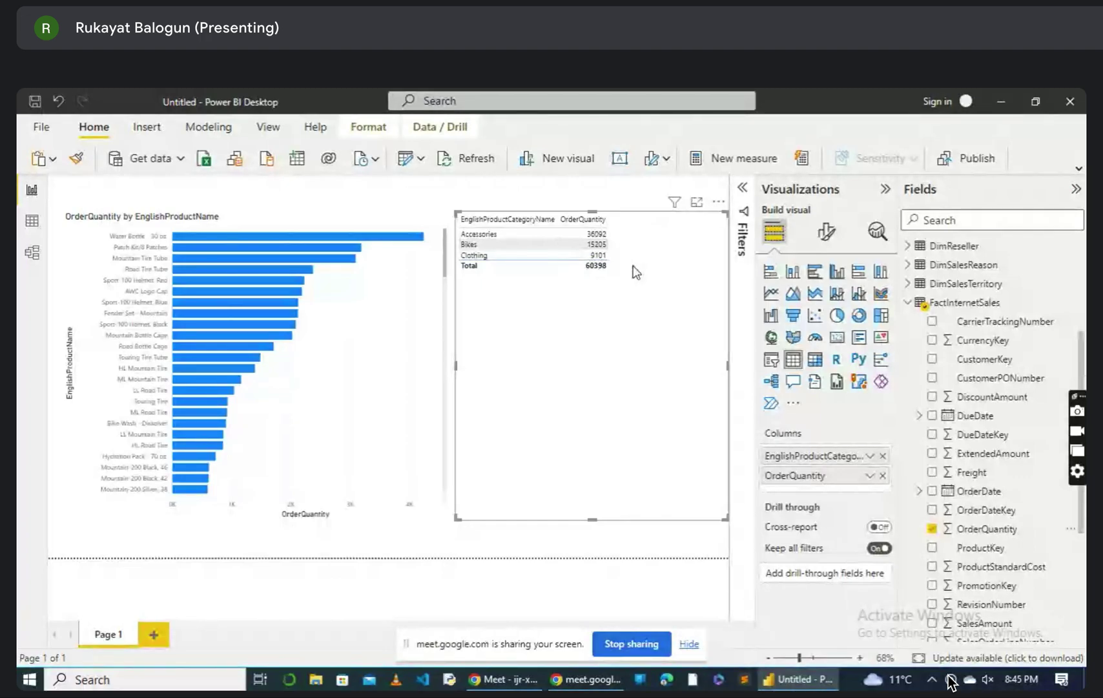
# Step: Convert the product category order quantity table into a pie chart
pyautogui.click(837, 315)
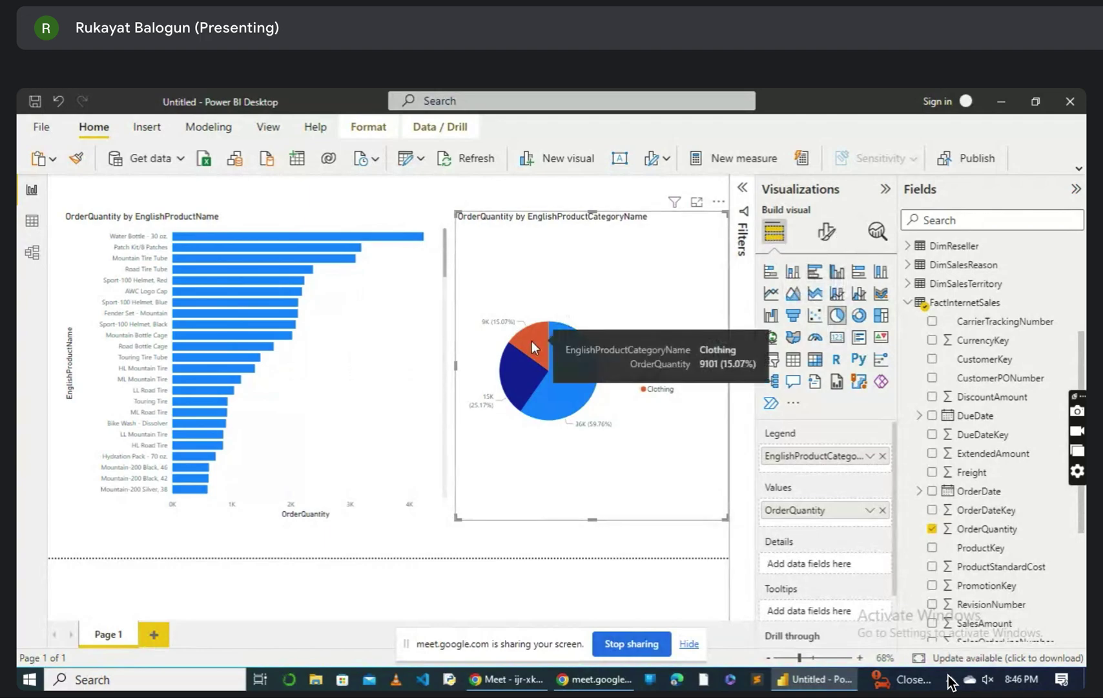
# Step: Try the product-name bar chart as a pie chart, compare it with the category pie, and change it back to a clustered bar chart
pyautogui.click(265, 257)
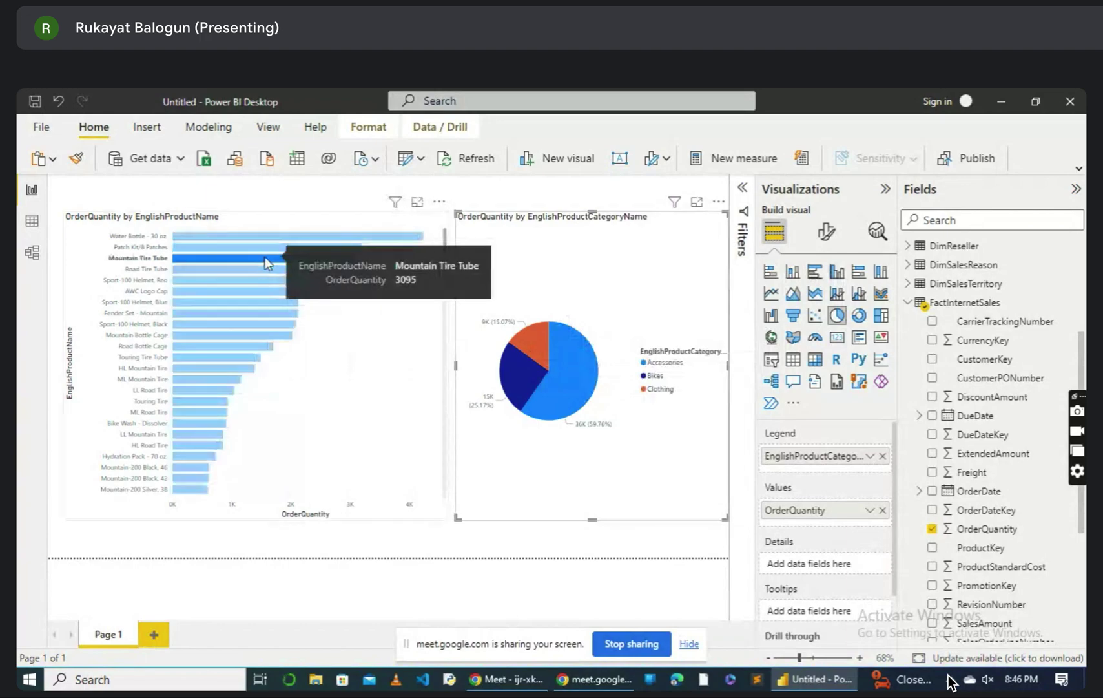
pyautogui.click(301, 223)
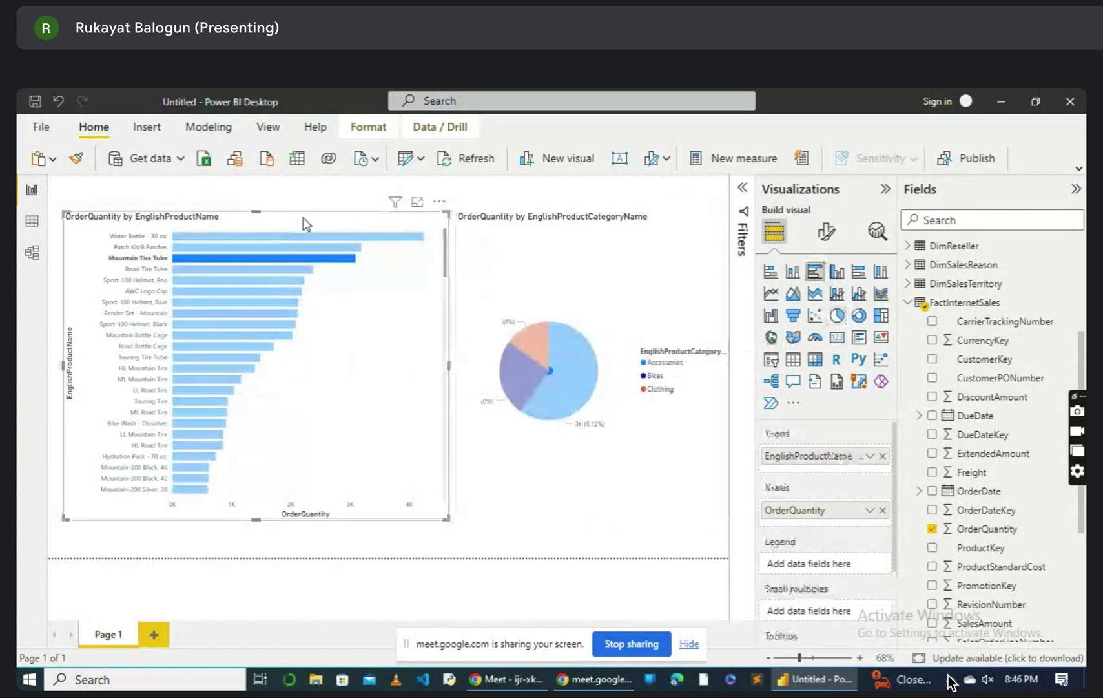
pyautogui.click(835, 317)
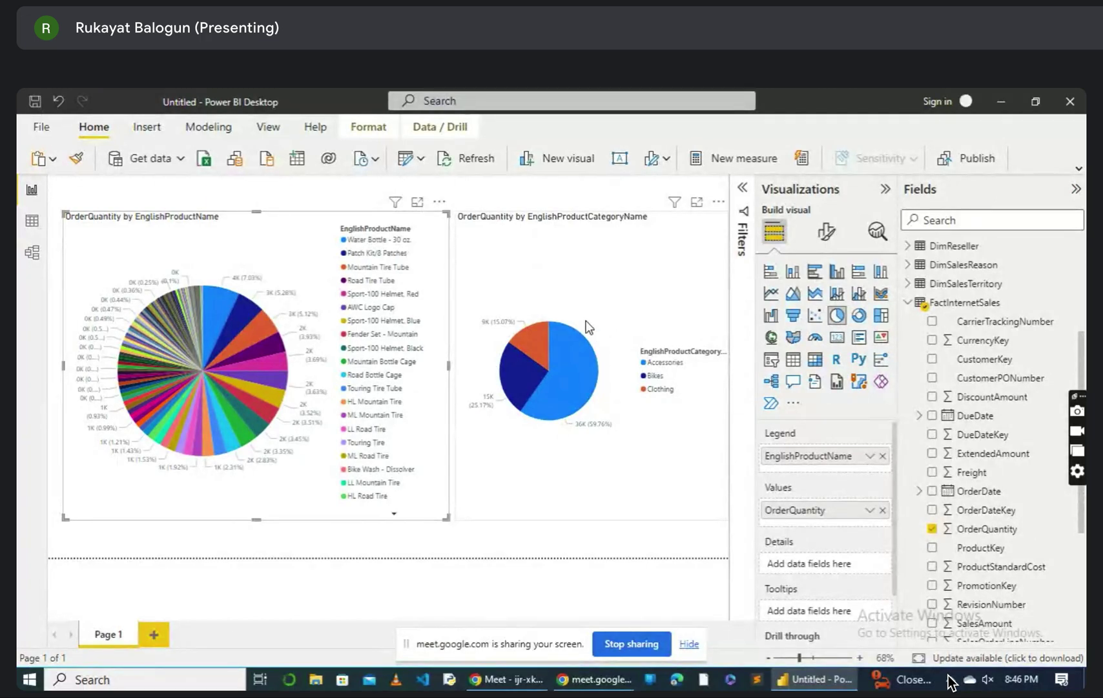
pyautogui.moveTo(592, 388)
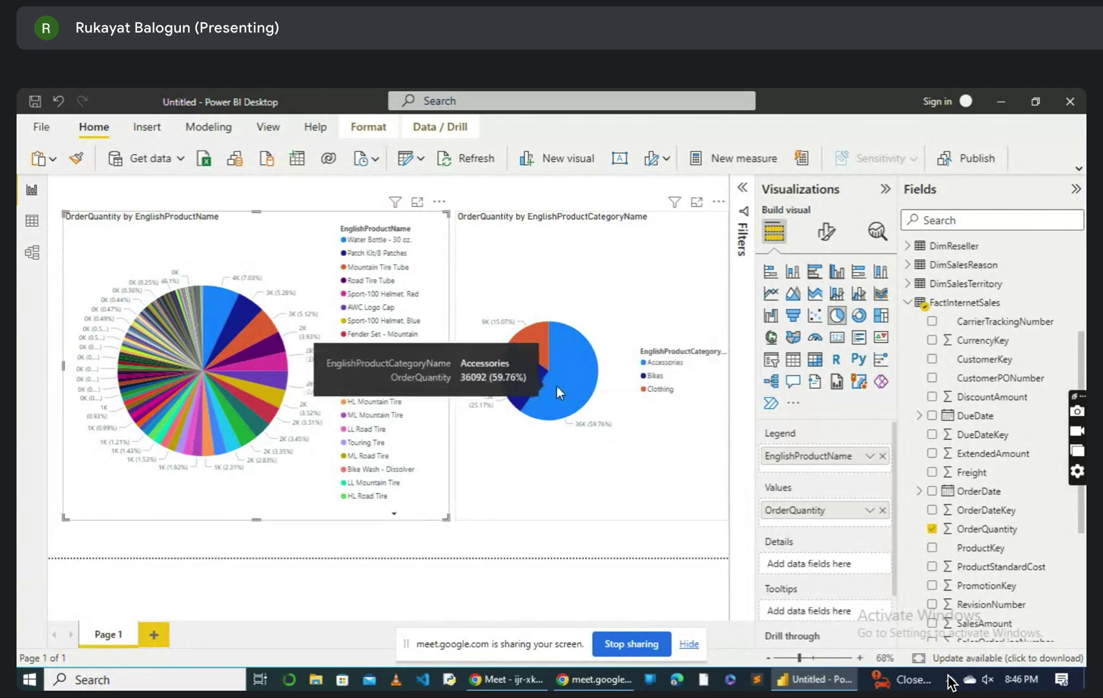
pyautogui.moveTo(529, 370)
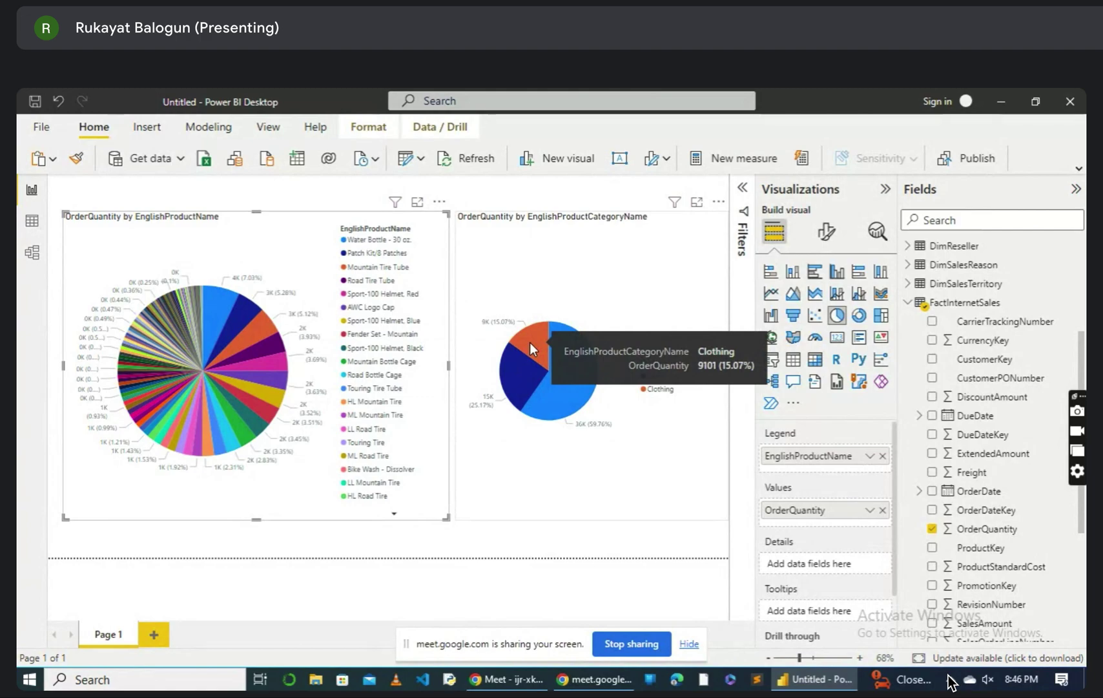
pyautogui.moveTo(508, 394)
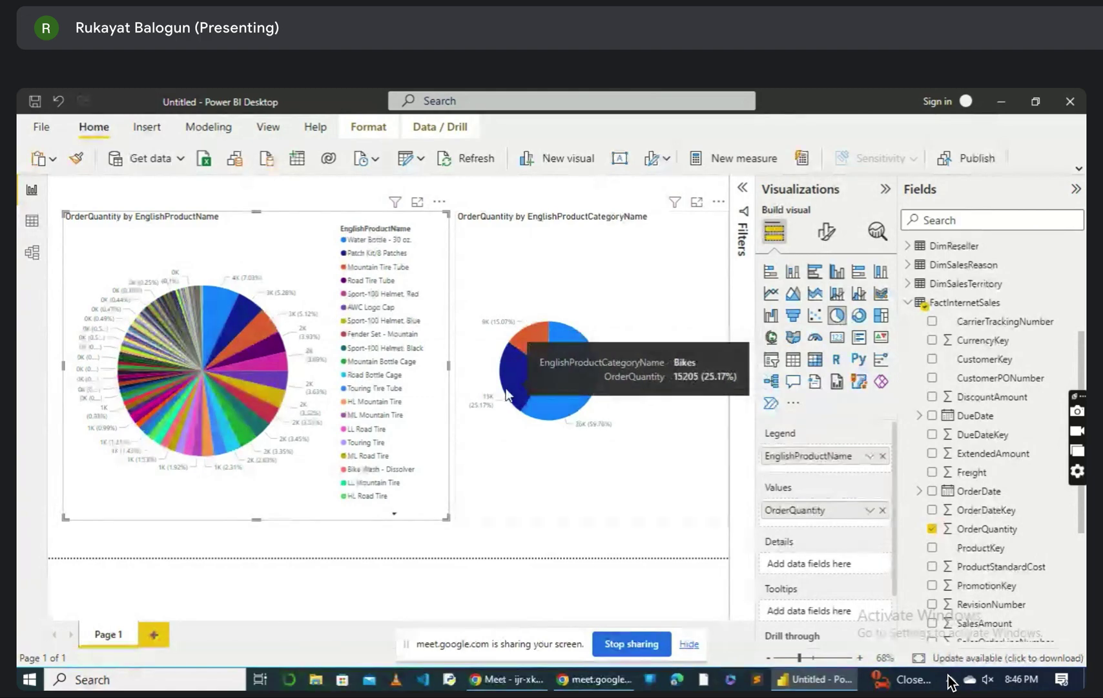
pyautogui.moveTo(553, 391)
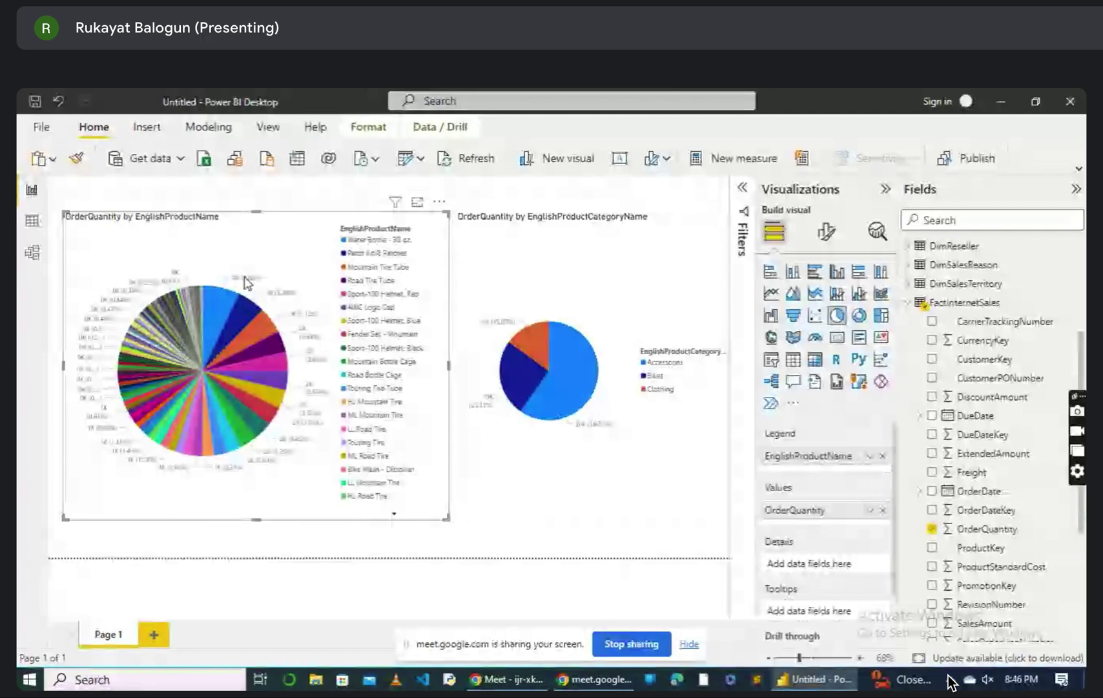
pyautogui.moveTo(193, 327)
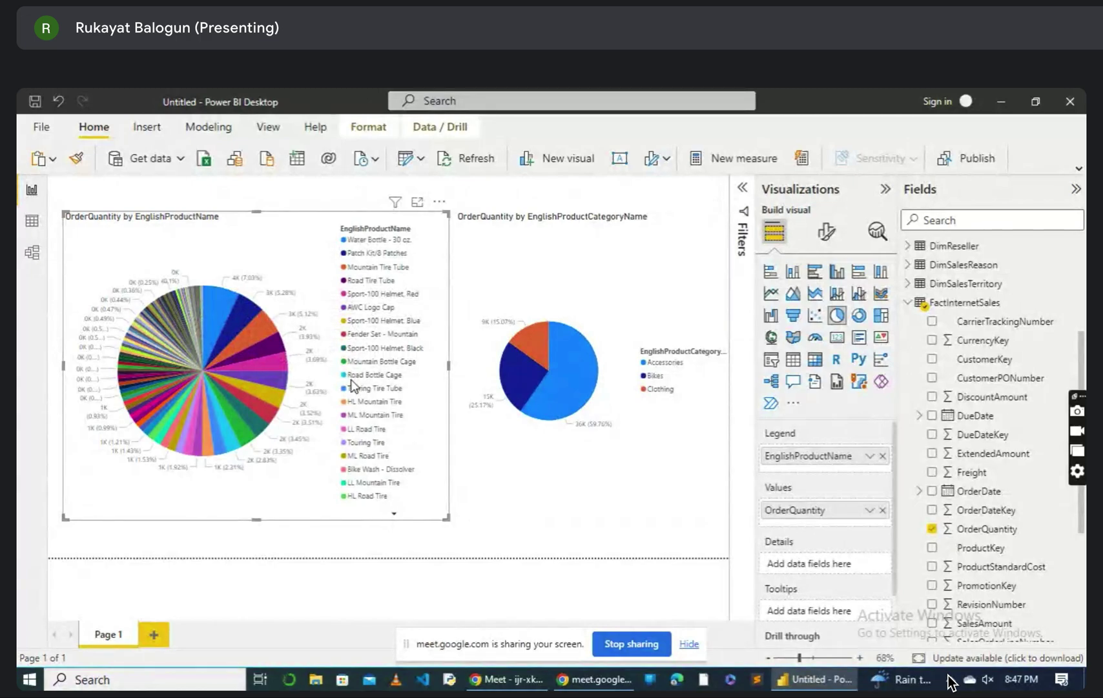
pyautogui.click(813, 274)
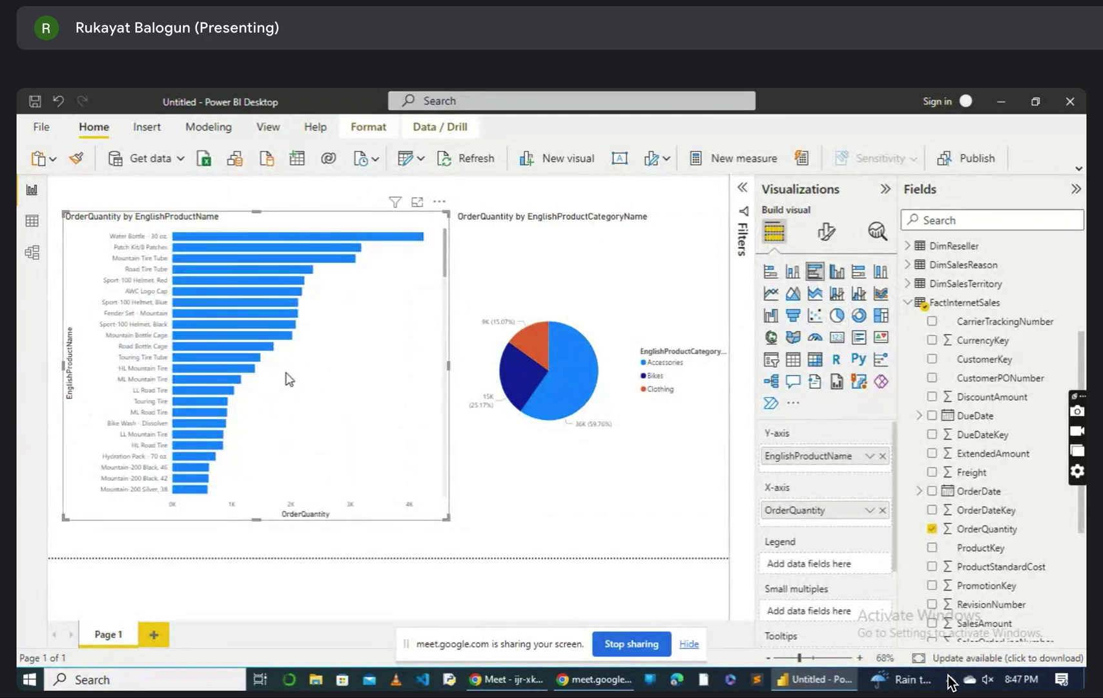
# Step: Examine the category names in the DimProductCategory table's data and return to the report page
pyautogui.moveTo(223, 247)
pyautogui.click(27, 231)
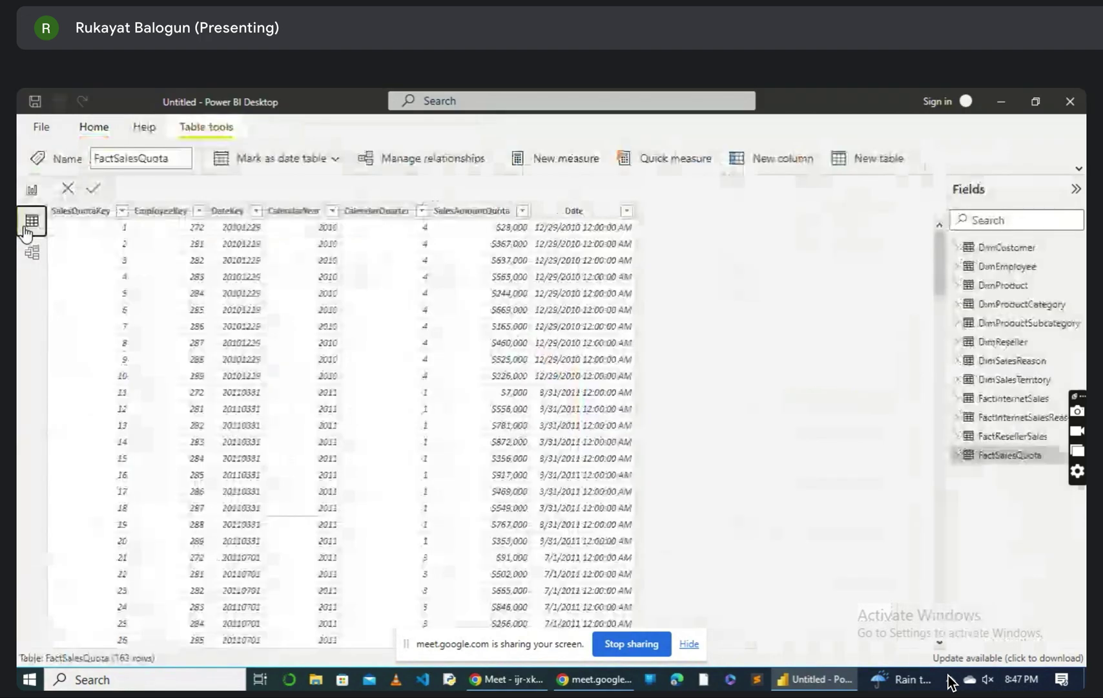
pyautogui.click(1016, 306)
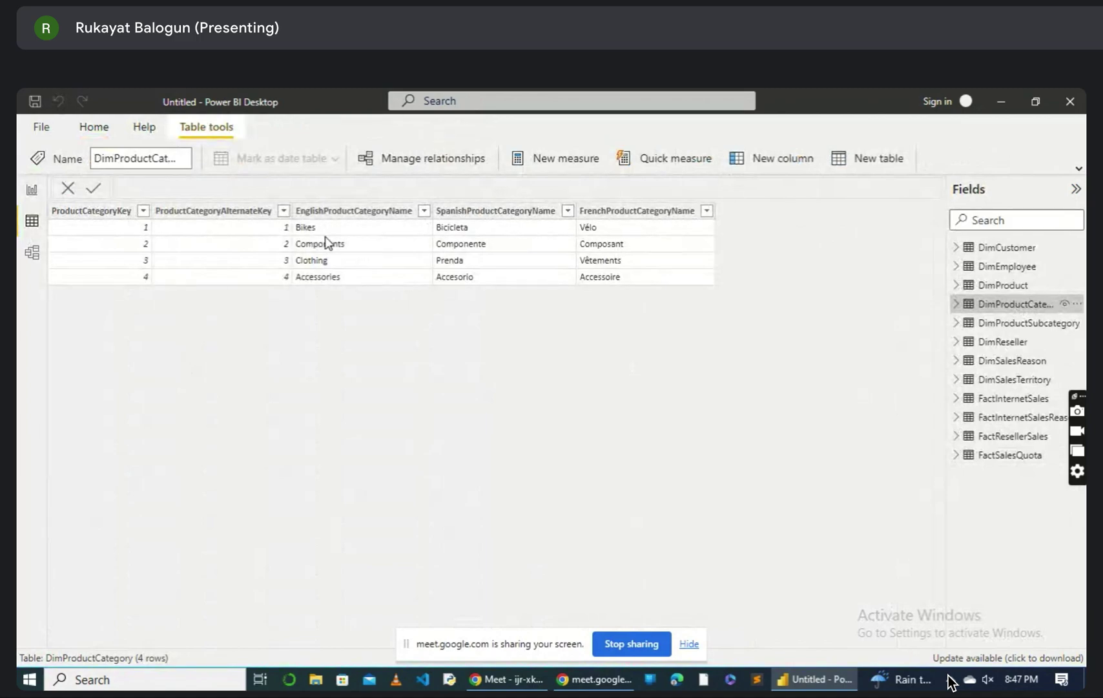
pyautogui.click(32, 190)
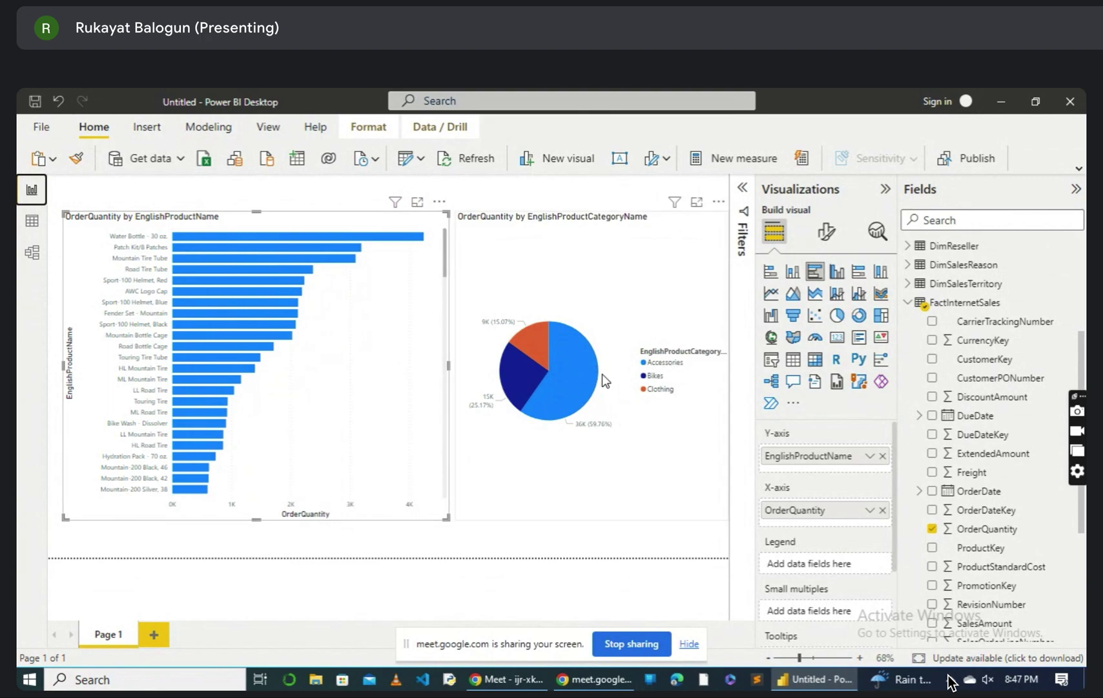
pyautogui.scroll(-3, 998, 511)
pyautogui.scroll(-4, 999, 510)
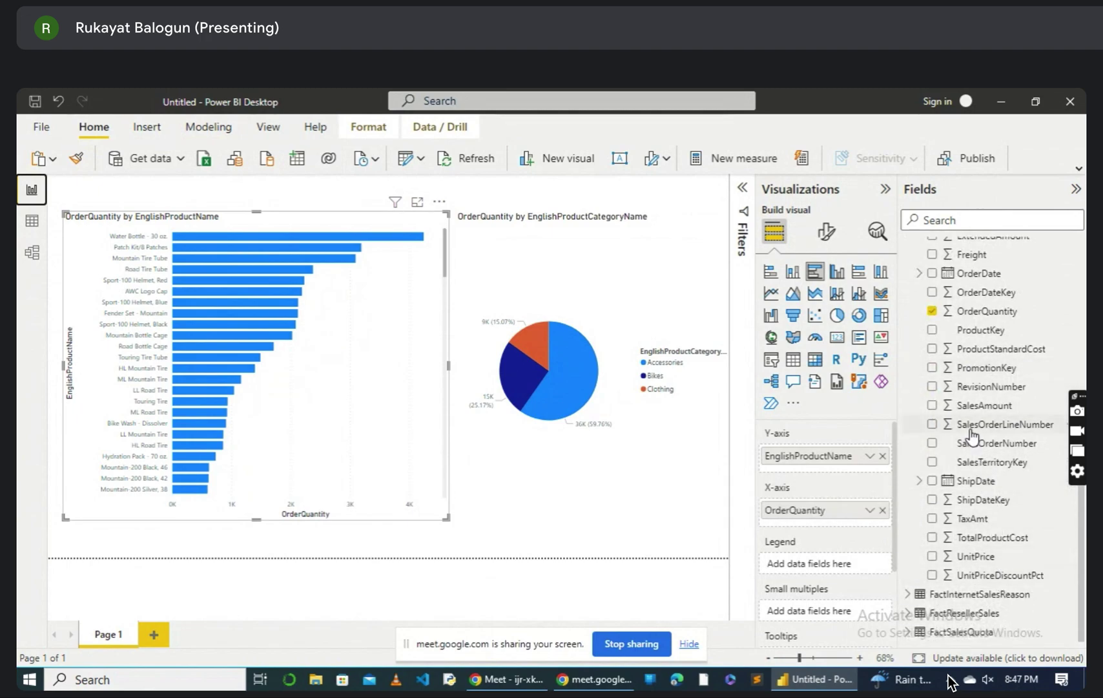
pyautogui.scroll(12, 972, 436)
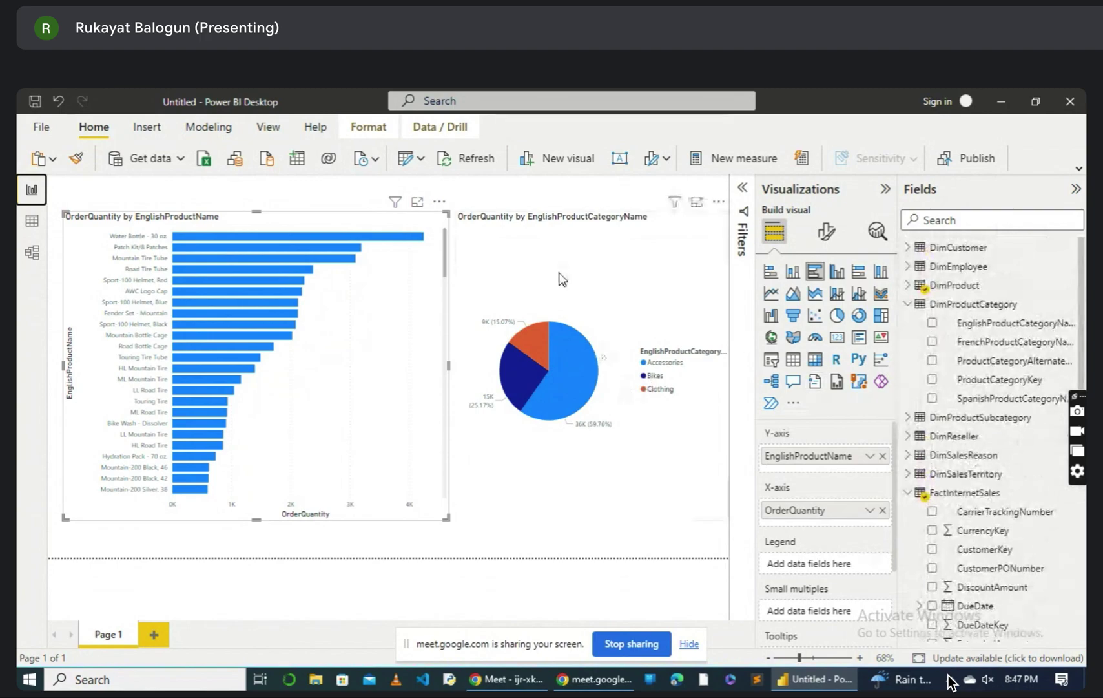
# Step: Rename the pie chart's EnglishProductCategoryName legend field as "Product Category" for this visual
pyautogui.click(581, 249)
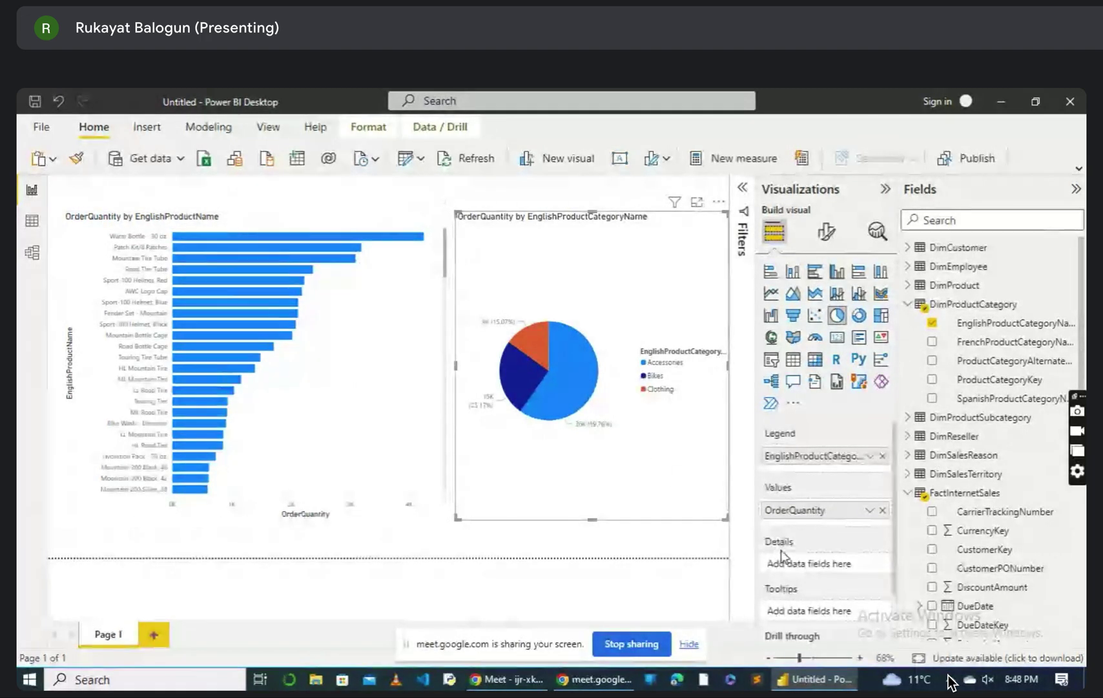
pyautogui.scroll(-2, 834, 588)
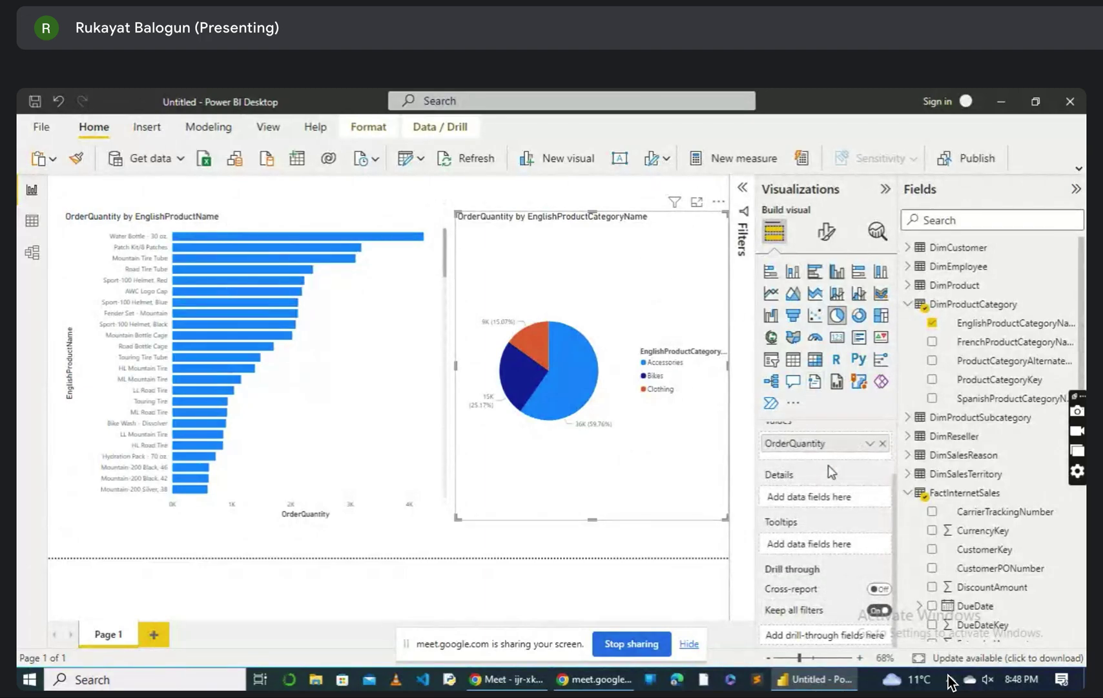
pyautogui.scroll(2, 833, 478)
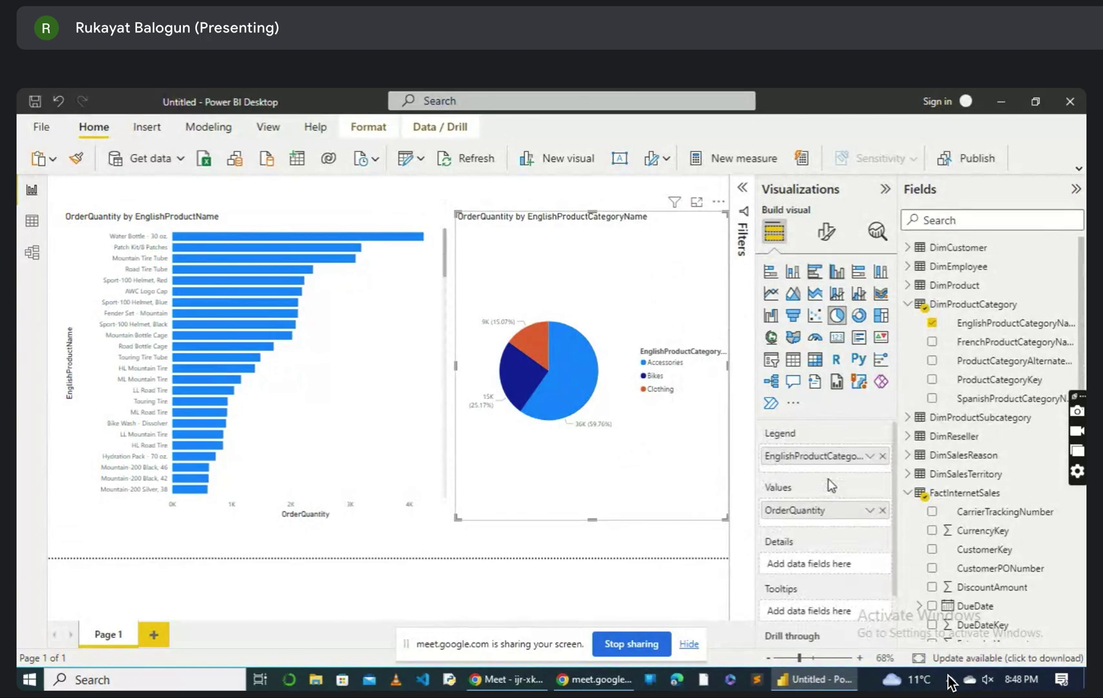
pyautogui.click(871, 456)
pyautogui.click(901, 476)
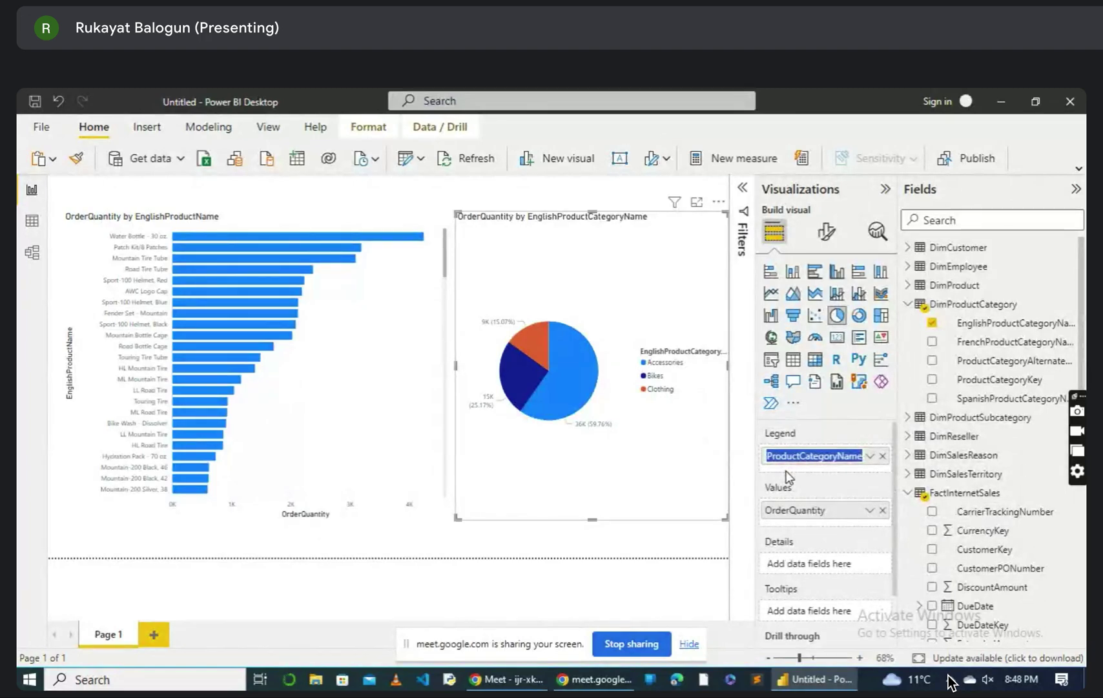
pyautogui.write('Pro')
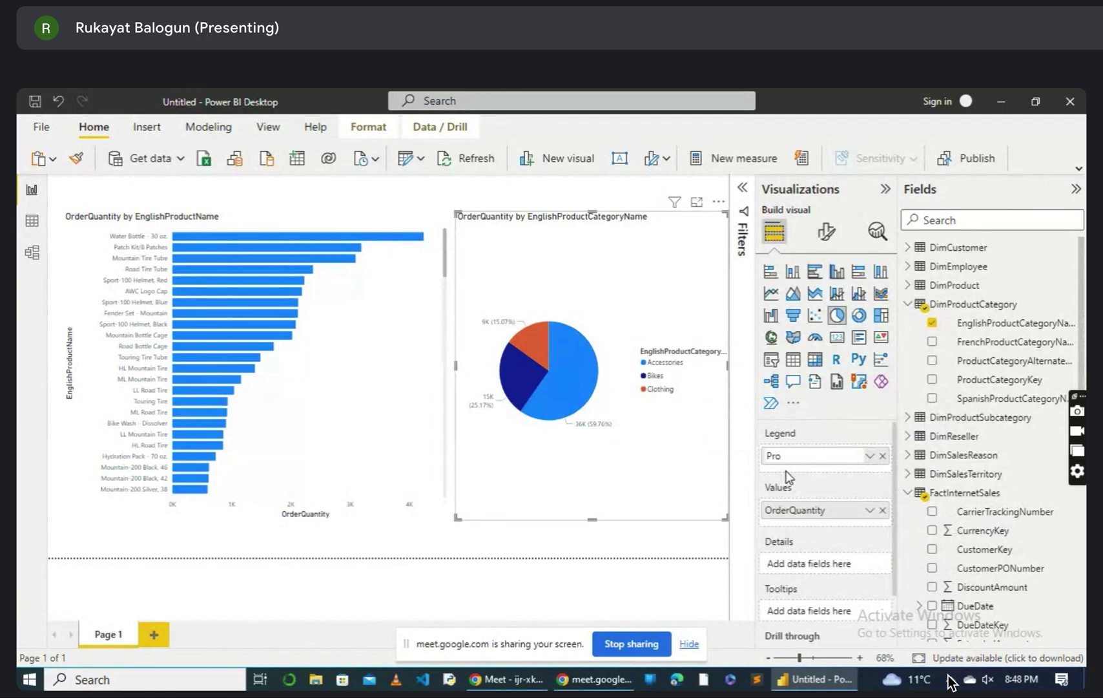
pyautogui.write('duct Cate')
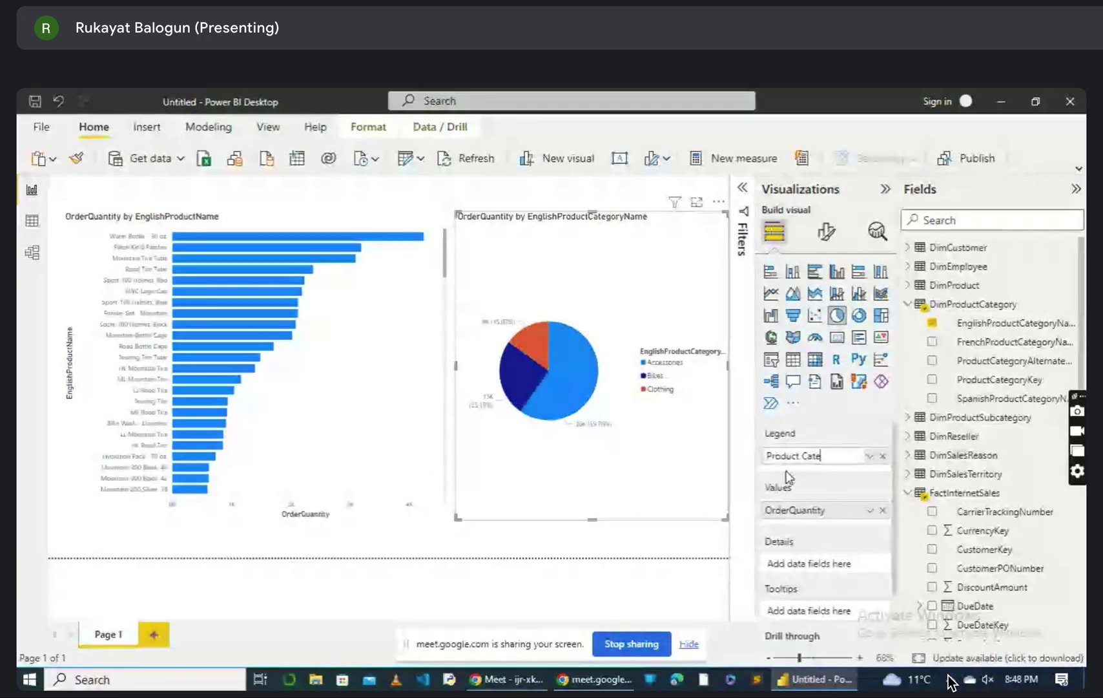
pyautogui.write('g')
pyautogui.write('gor')
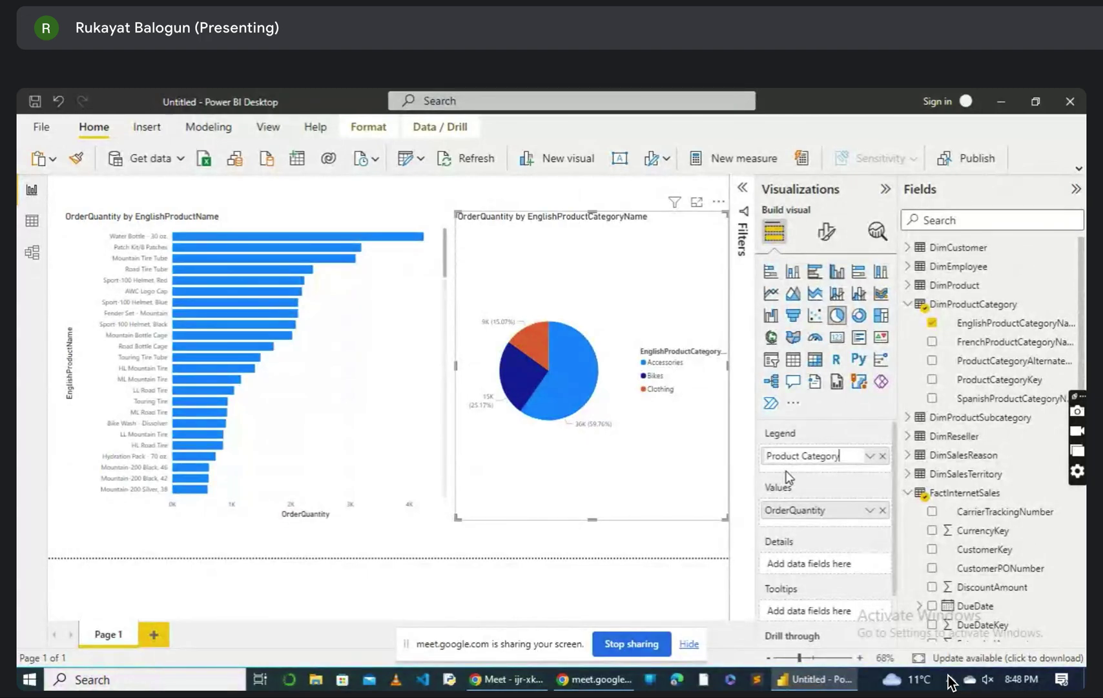
pyautogui.press('Return')
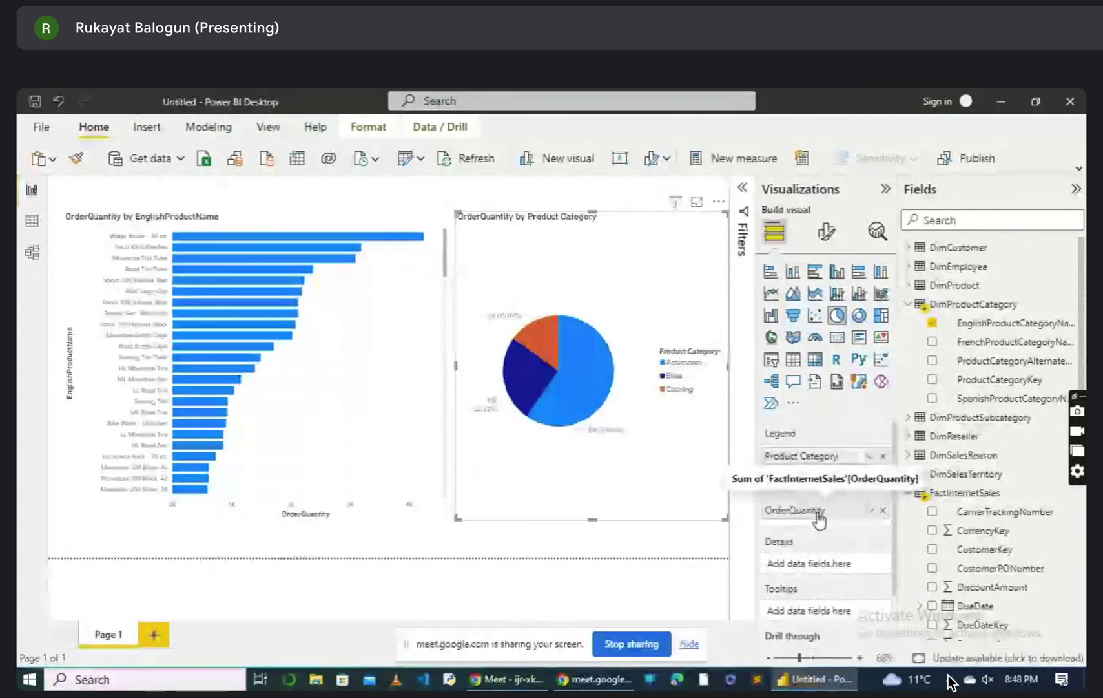
# Step: Try to rename the pie chart's OrderQuantity value field as "Quantity" for this visual
pyautogui.click(869, 511)
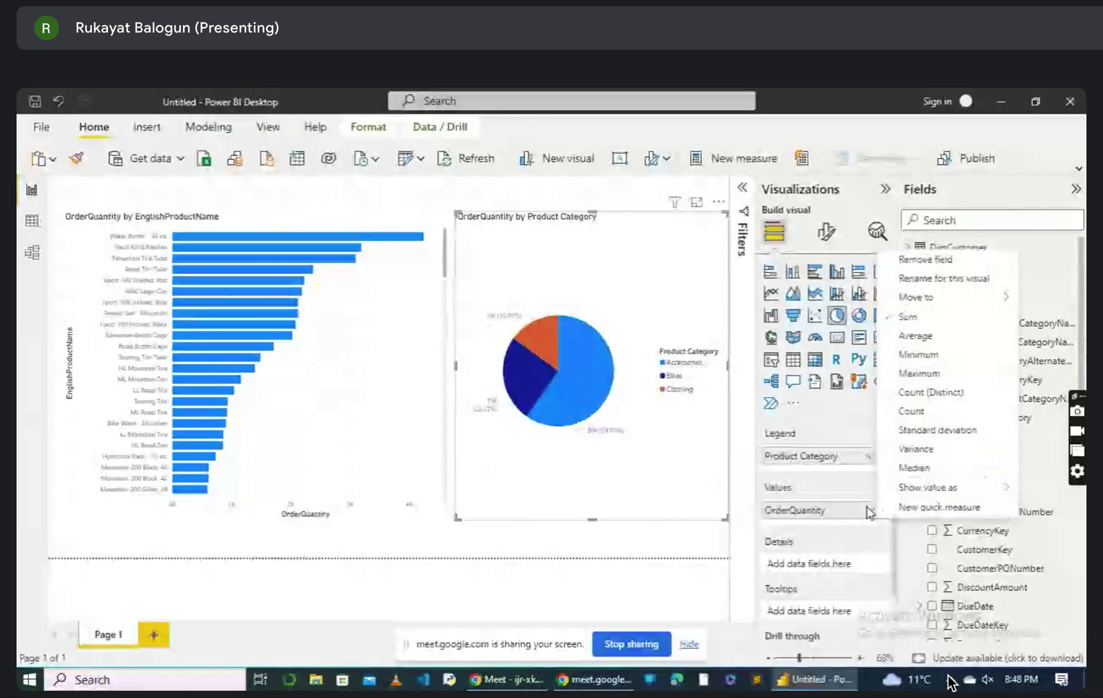
pyautogui.click(905, 279)
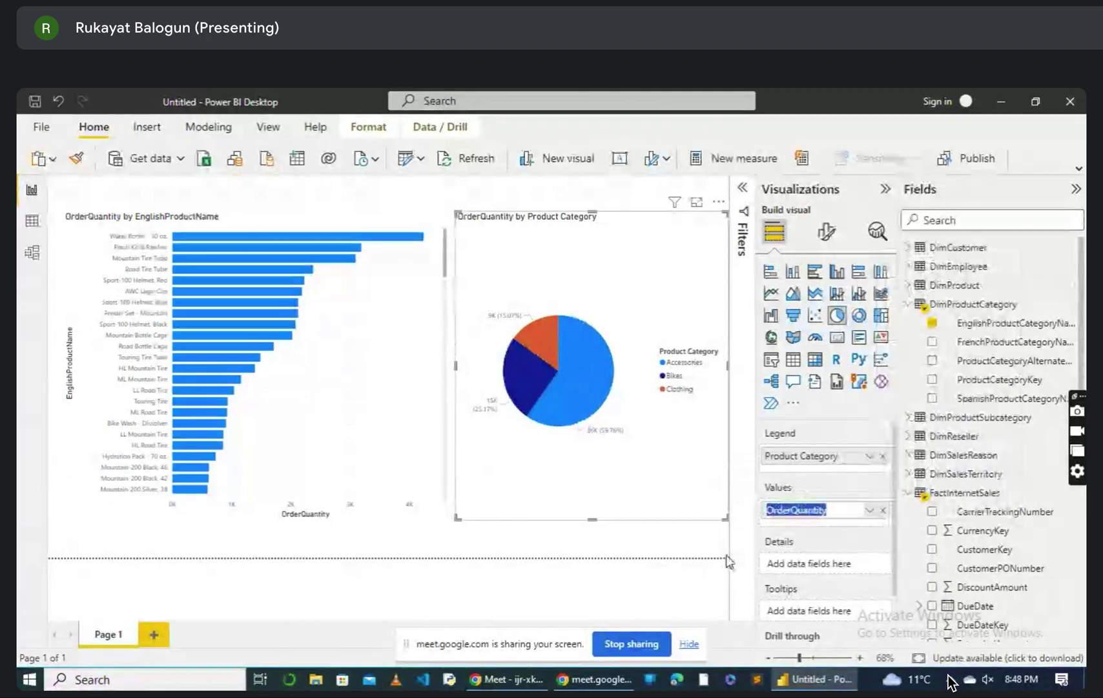
pyautogui.write('Quantity')
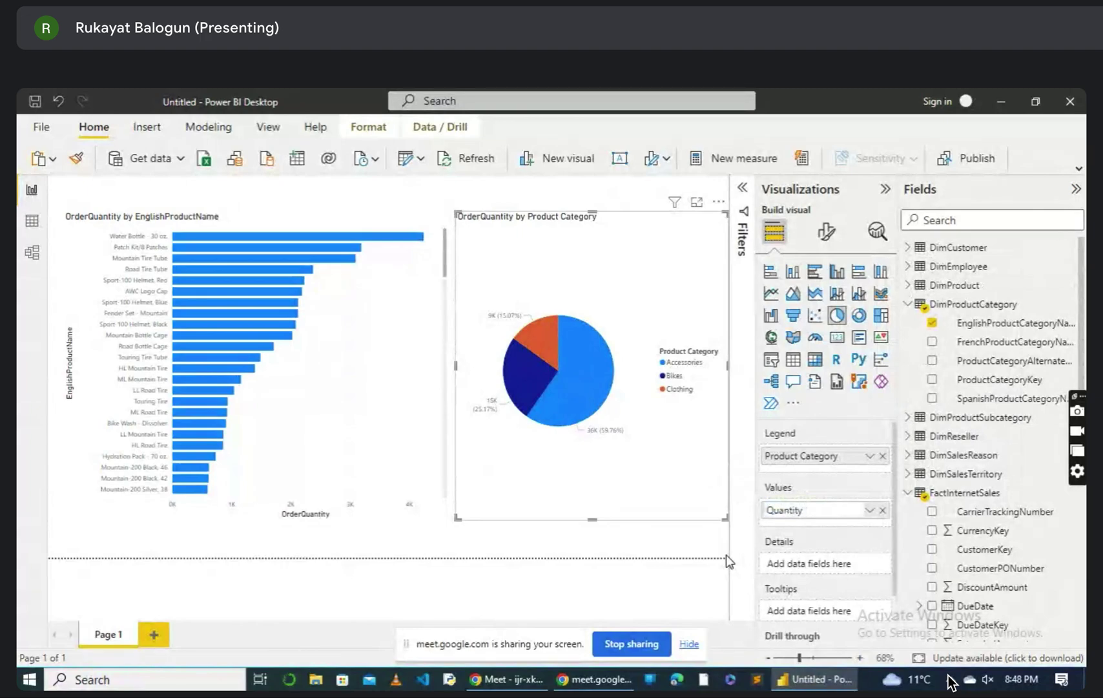
pyautogui.click(697, 537)
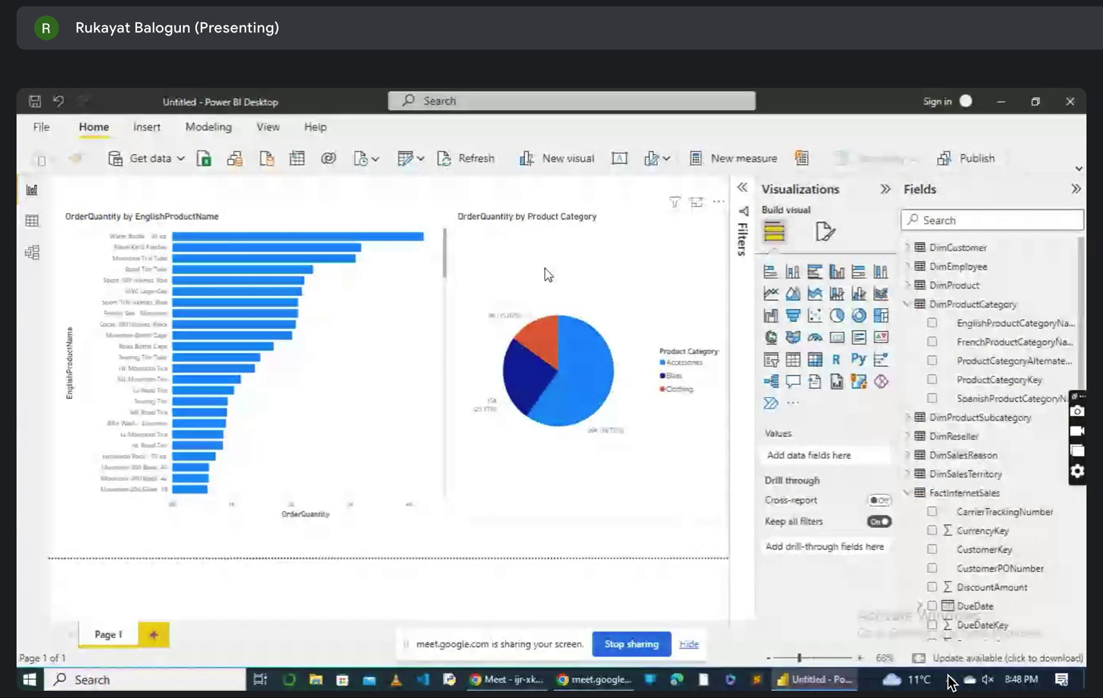
# Step: Shorten the pie chart's OrderQuantity value field name to "Quantity" for this visual and apply it
pyautogui.click(505, 221)
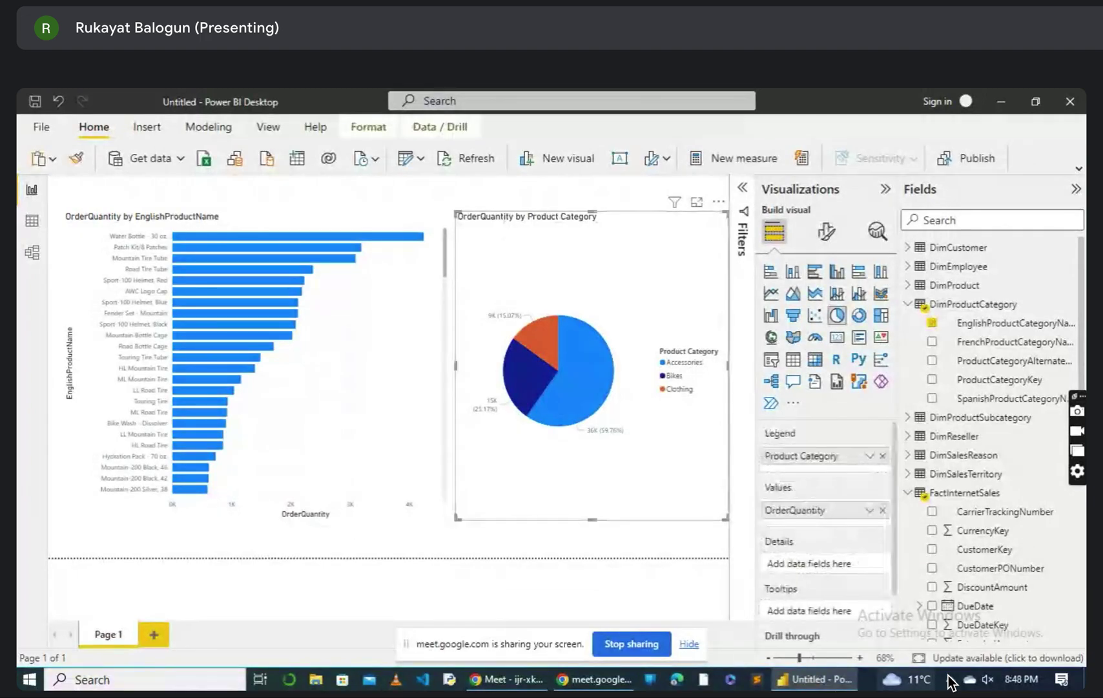
pyautogui.click(870, 510)
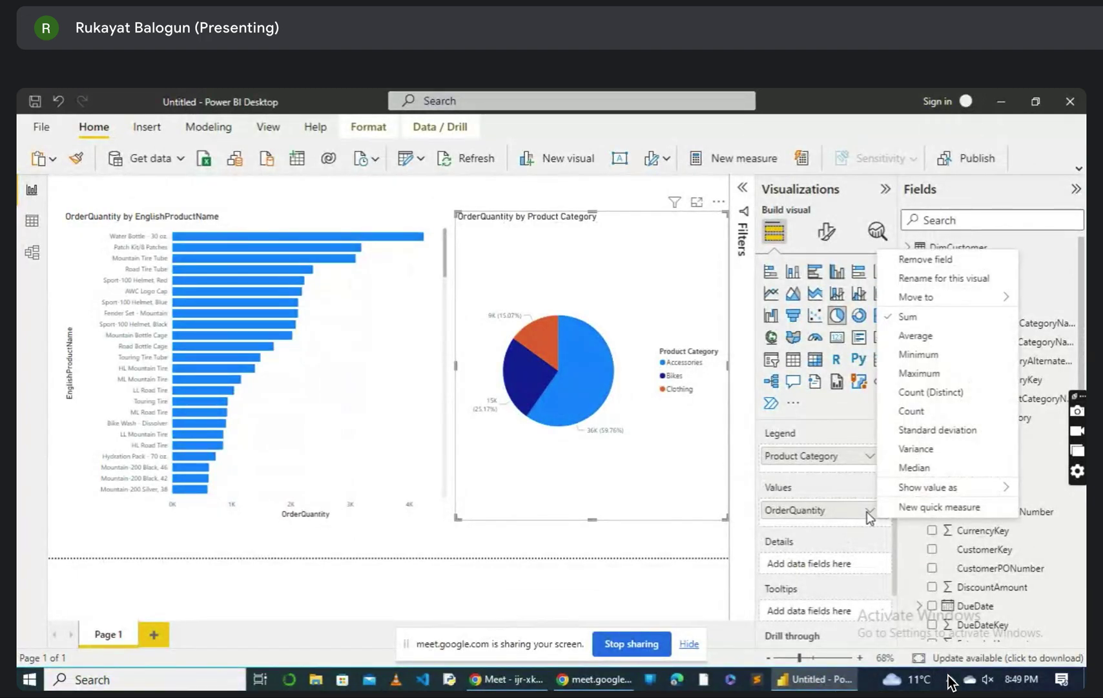
pyautogui.click(913, 278)
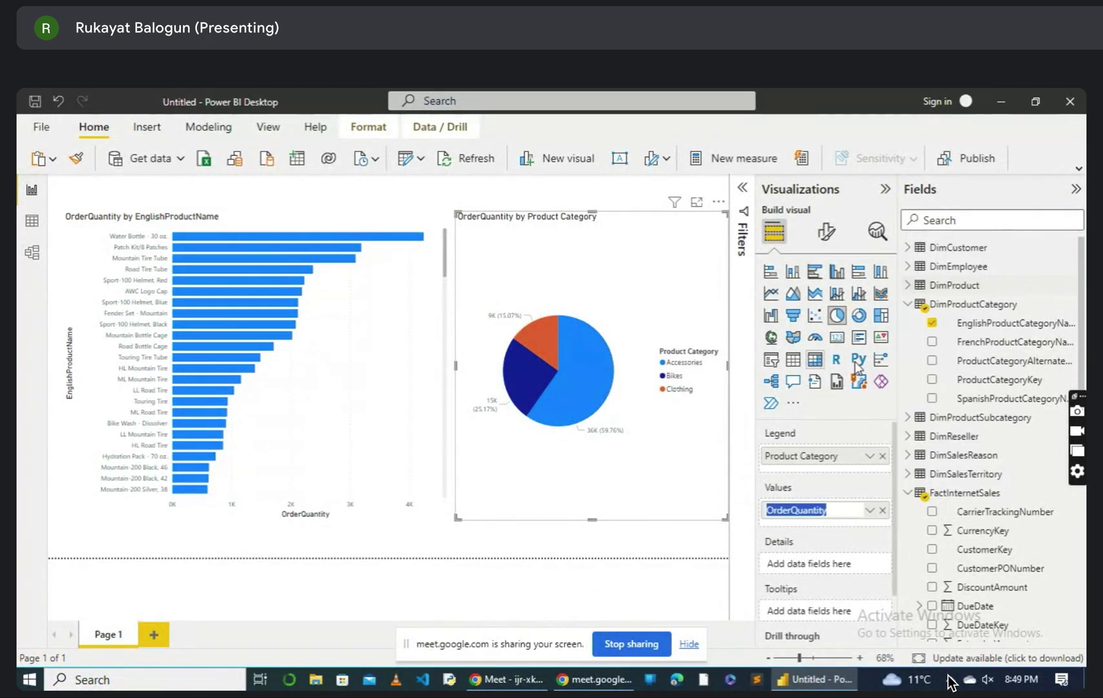
pyautogui.click(792, 511)
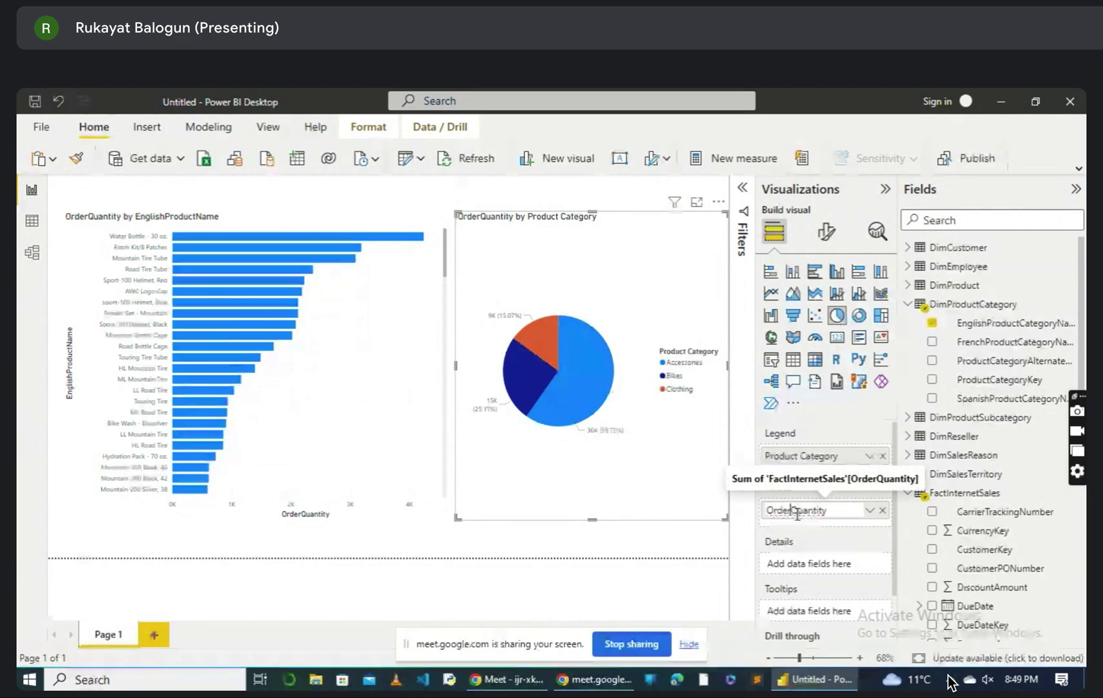
pyautogui.press('BackSpace')
pyautogui.press('BackSpace')
pyautogui.press('BackSpace')
pyautogui.press('BackSpace')
pyautogui.press('BackSpace')
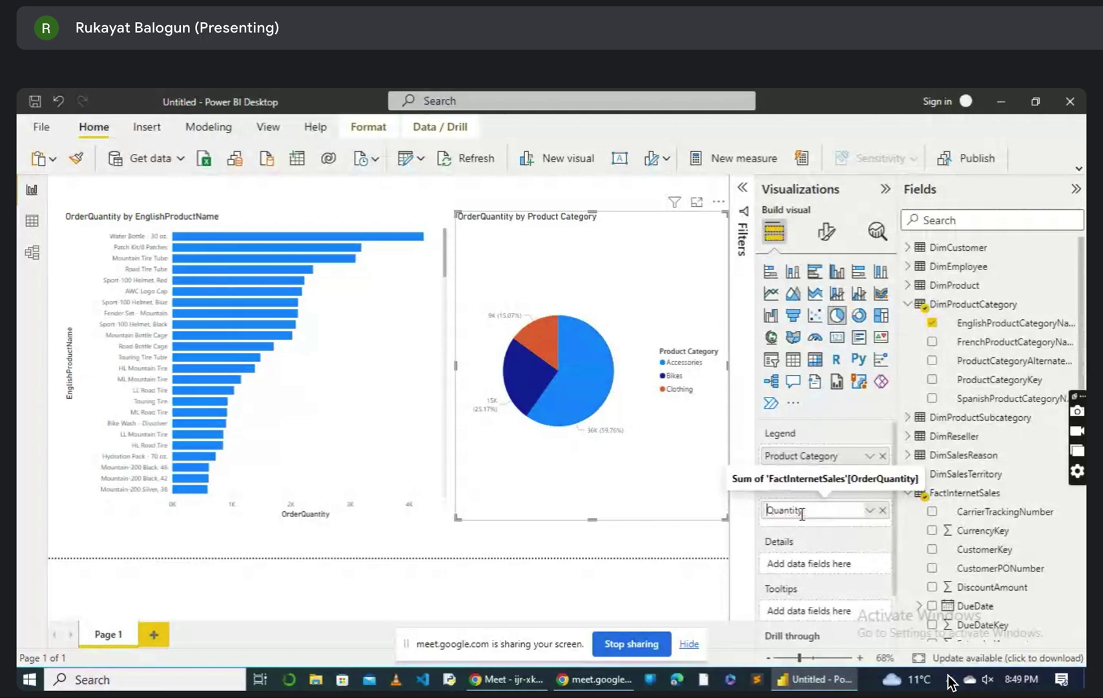
pyautogui.press('Return')
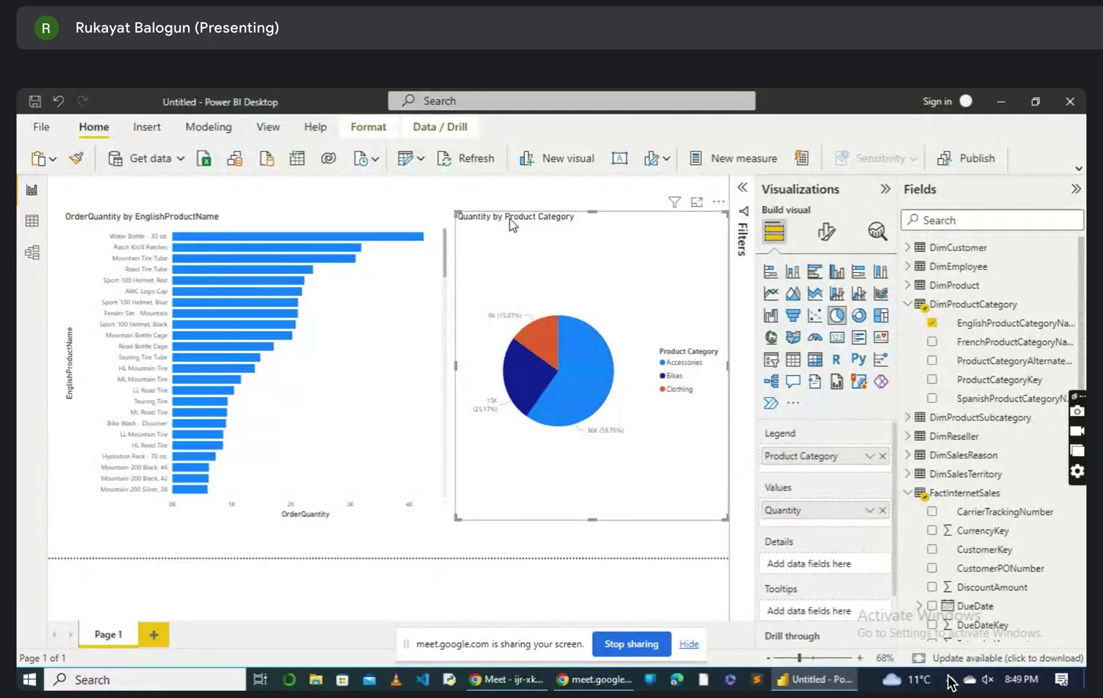
# Step: Rename the bar chart's EnglishProductName Y-axis field as "Product" for this visual
pyautogui.moveTo(329, 236)
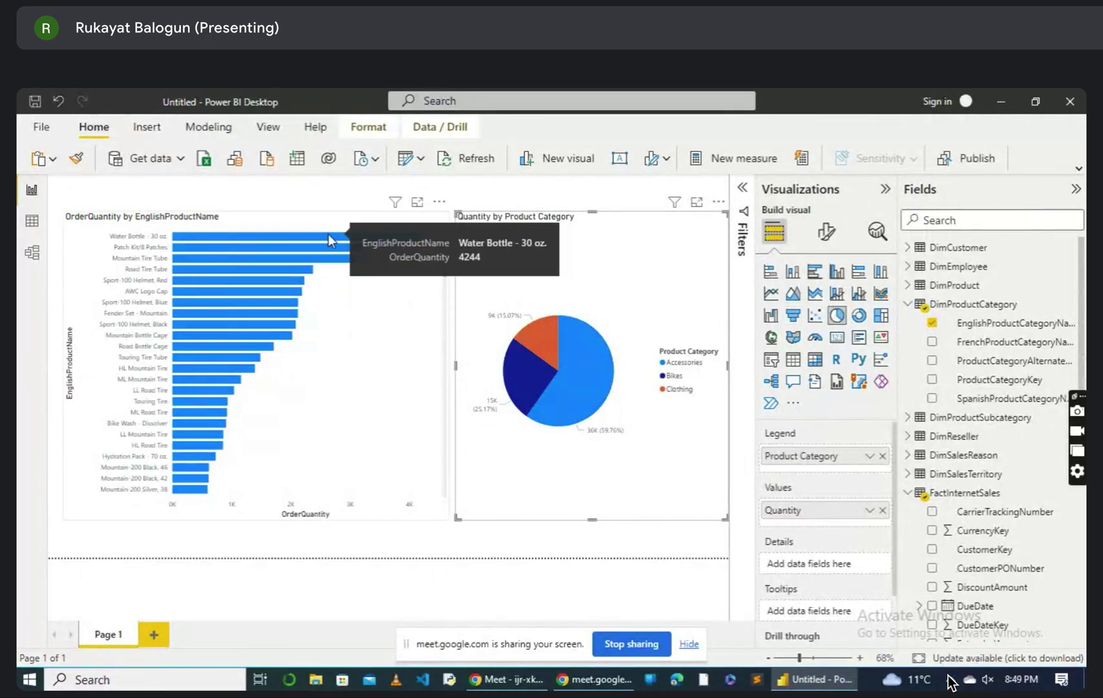
pyautogui.click(300, 222)
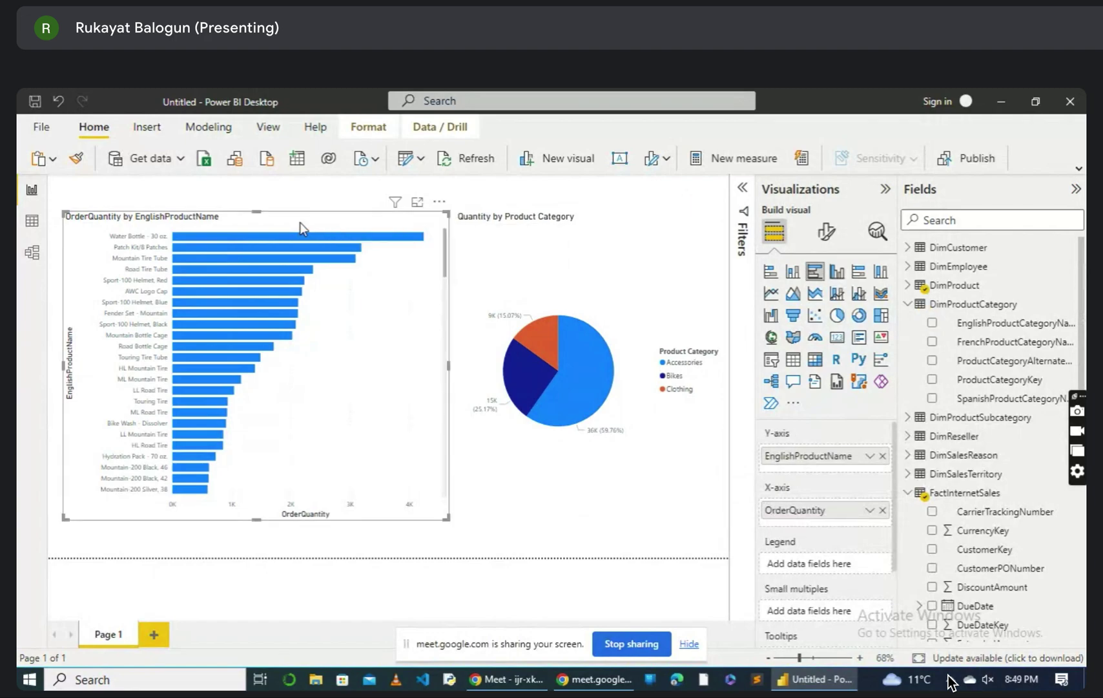
pyautogui.click(869, 456)
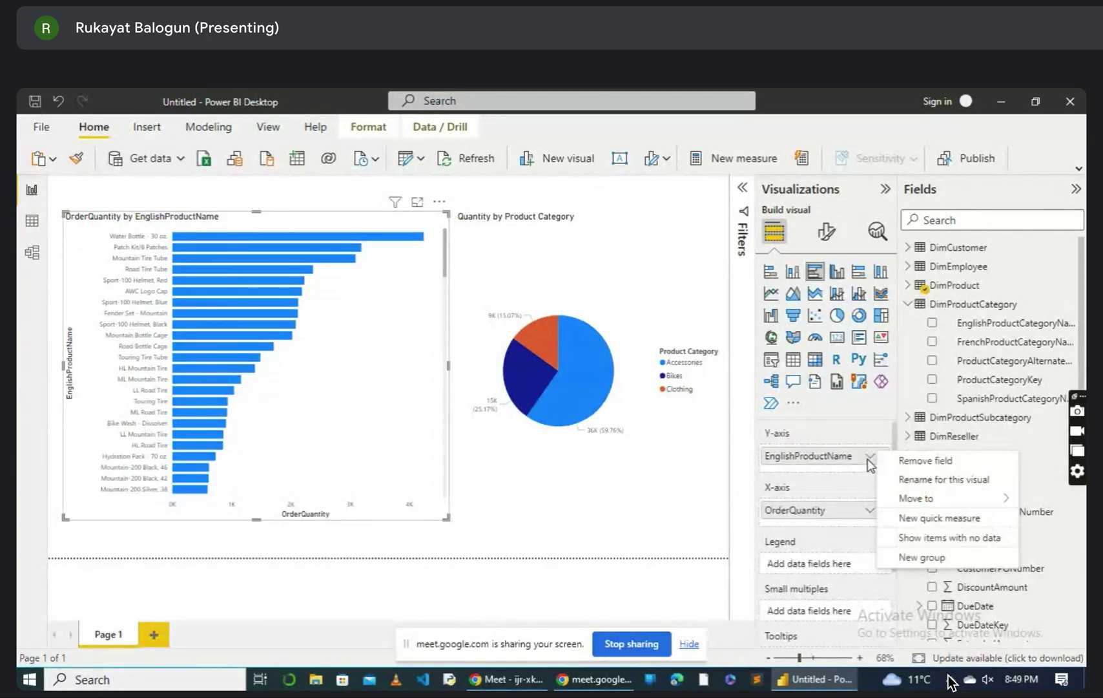
pyautogui.click(898, 478)
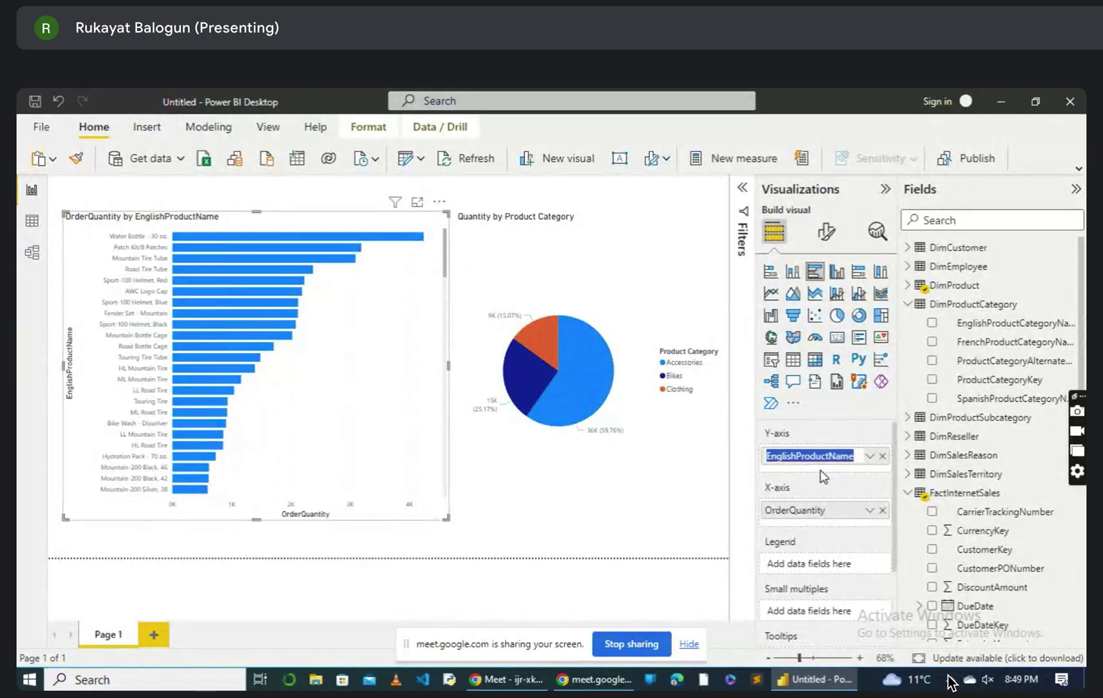
pyautogui.write('Prod')
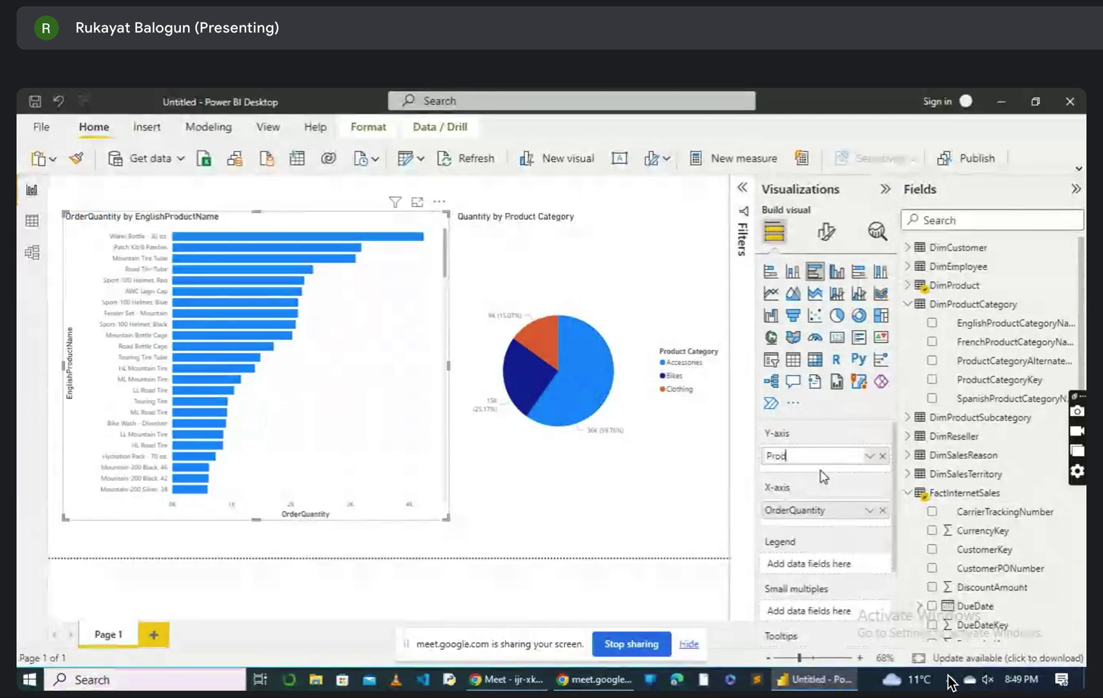
pyautogui.write('uct')
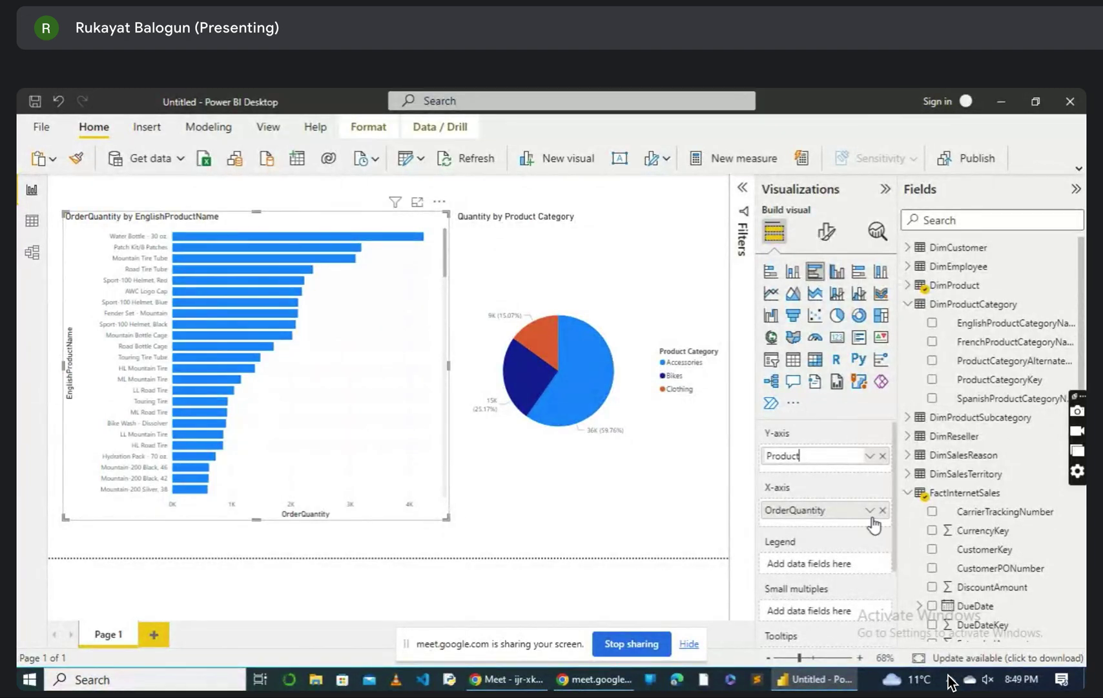
pyautogui.press('Return')
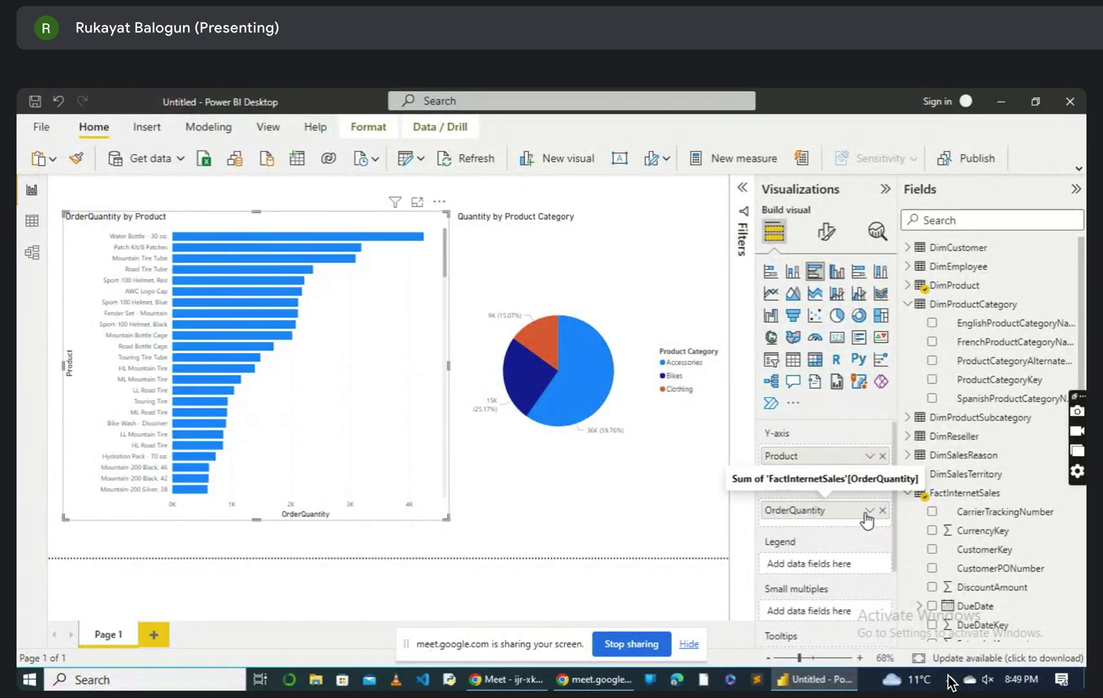
# Step: Rename the bar chart's OrderQuantity X-axis field as "Quantity" for this visual
pyautogui.click(869, 510)
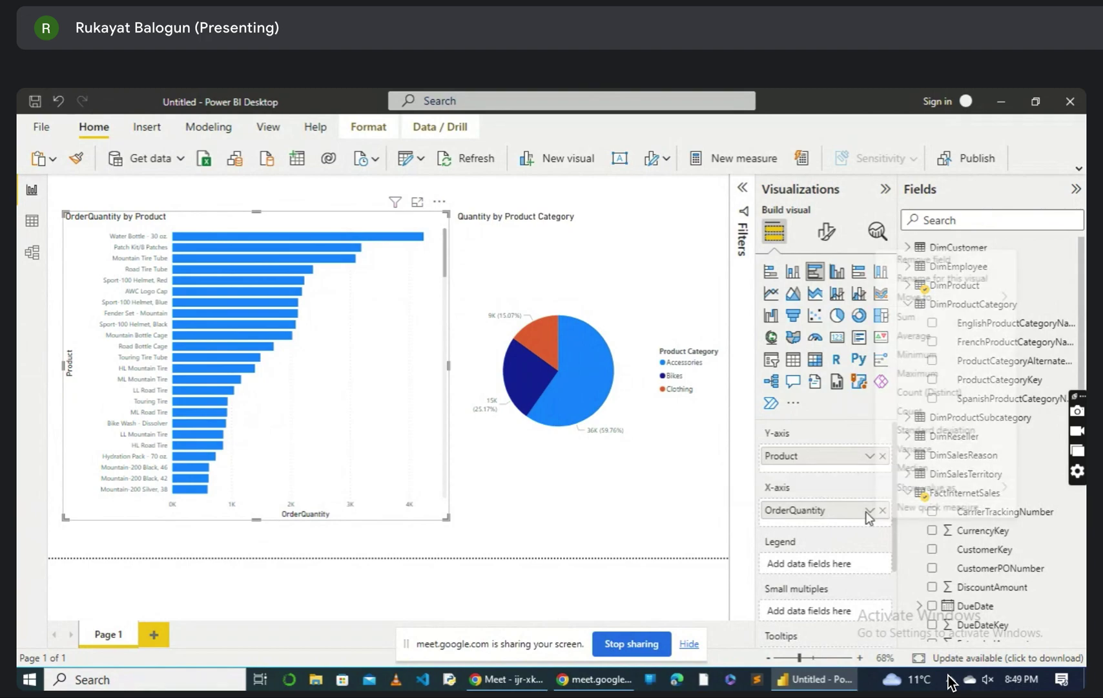
pyautogui.click(937, 278)
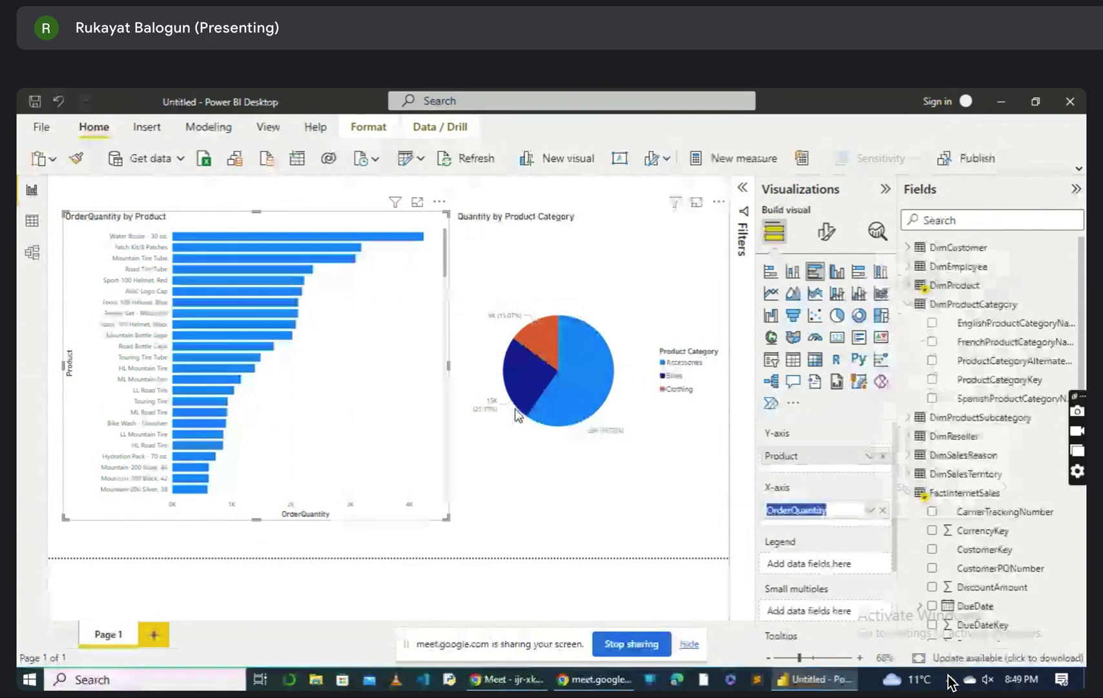
pyautogui.write('Quantity')
pyautogui.press('Return')
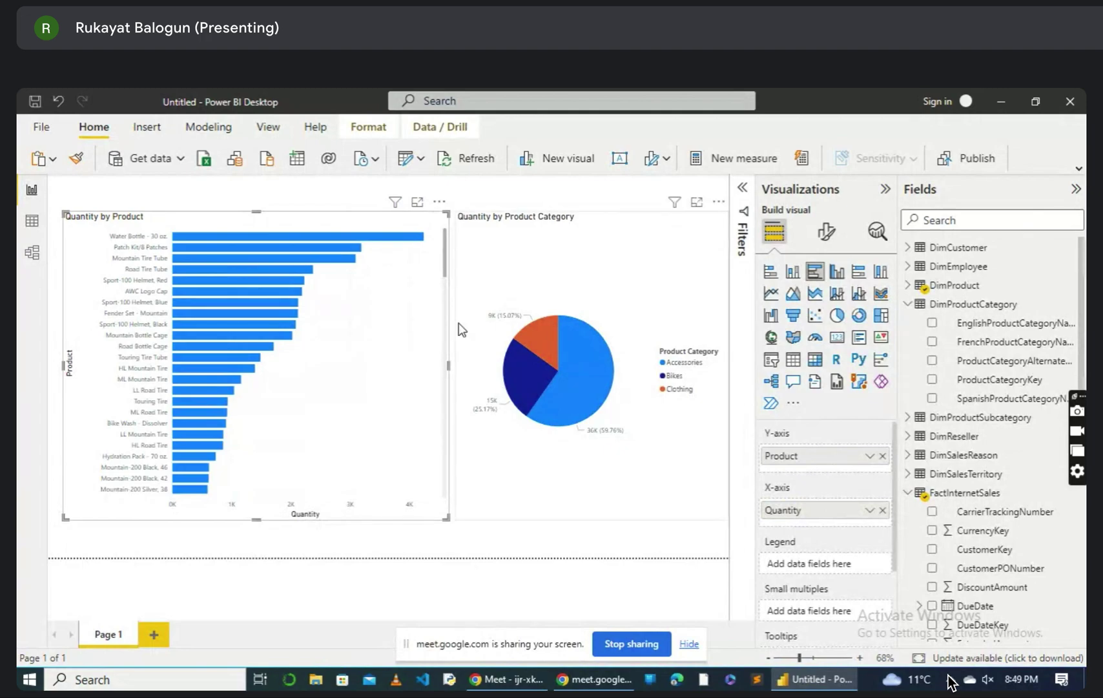
# Step: Rename the report page as "Qty"
pyautogui.doubleClick(118, 634)
pyautogui.write('Q')
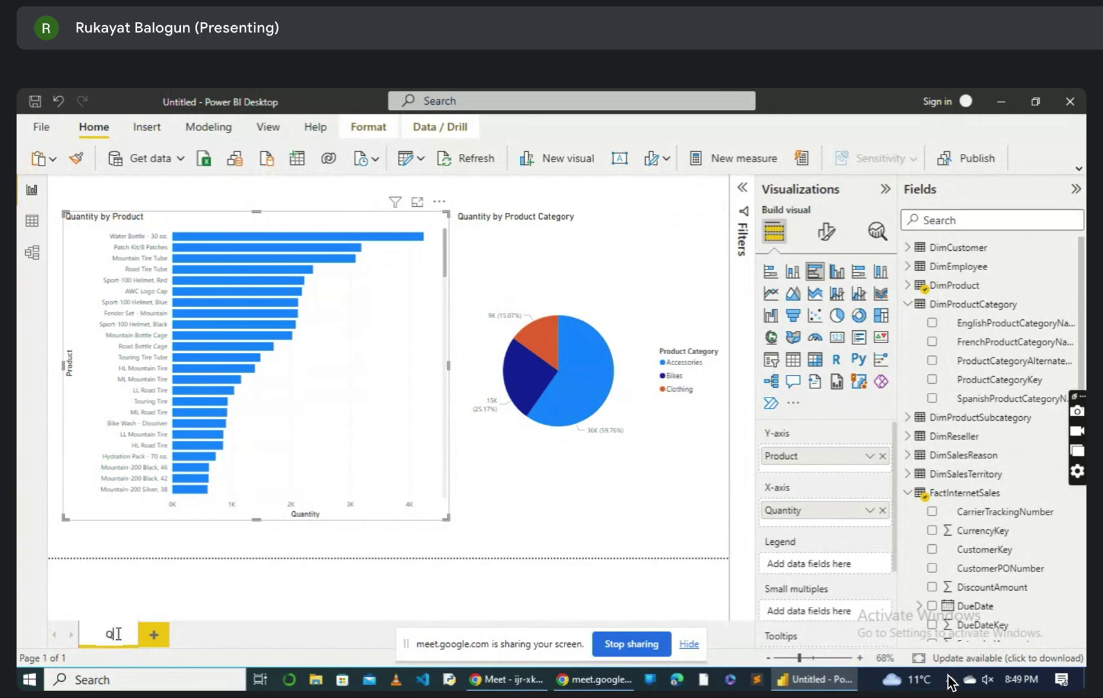
pyautogui.write('ty')
pyautogui.press('Return')
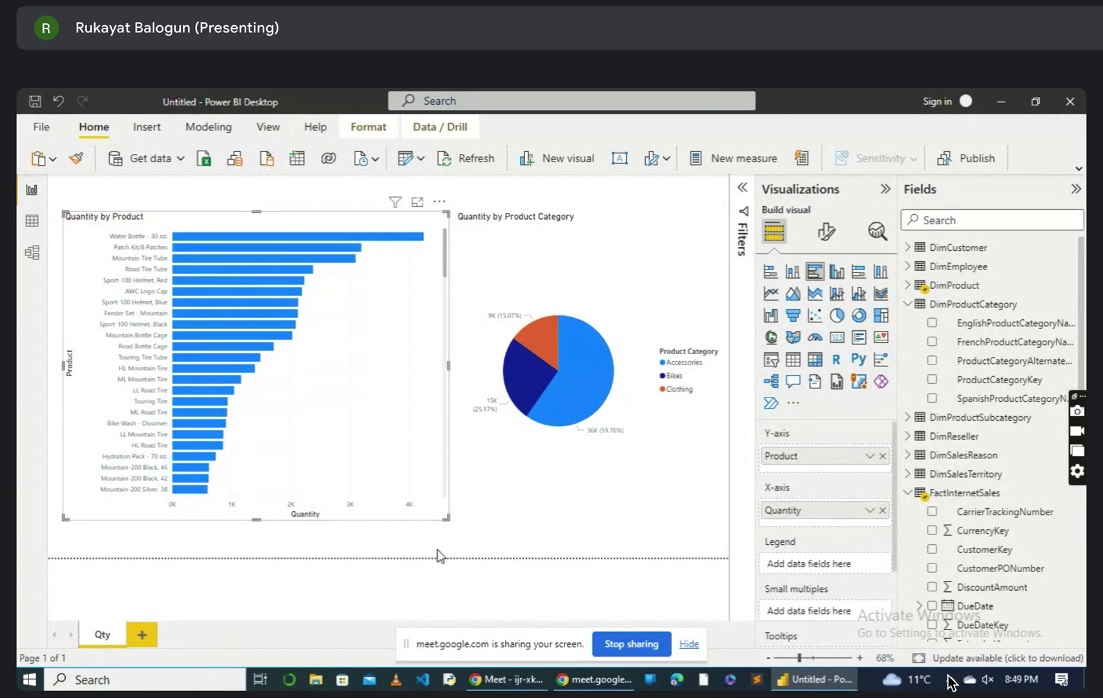
# Step: Shrink the Quantity by Product bar chart in both width and height, keeping its upper-left corner in place
pyautogui.moveTo(446, 517); pyautogui.dragTo(359, 393)
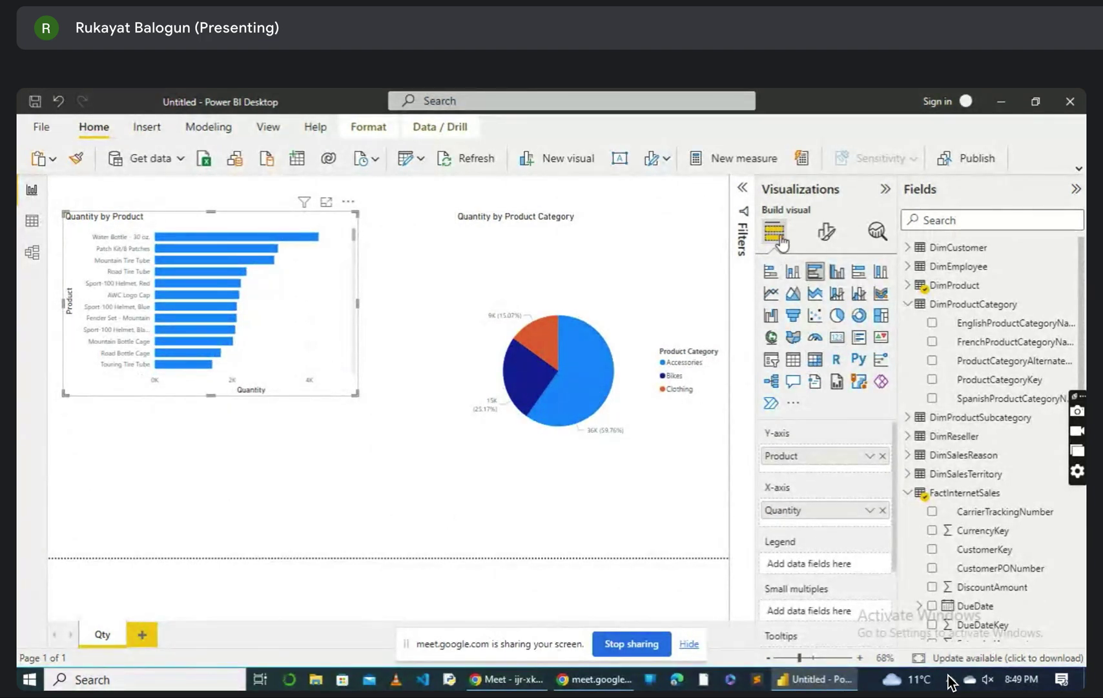
pyautogui.scroll(-1, 773, 496)
pyautogui.scroll(-3, 774, 496)
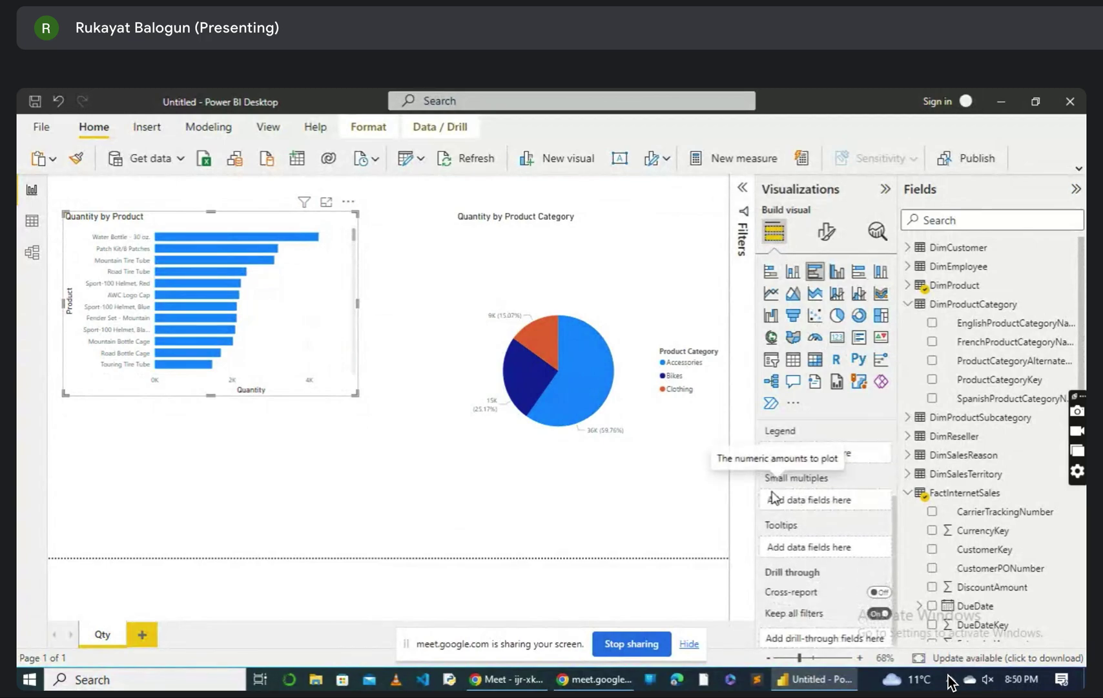
pyautogui.scroll(3, 773, 496)
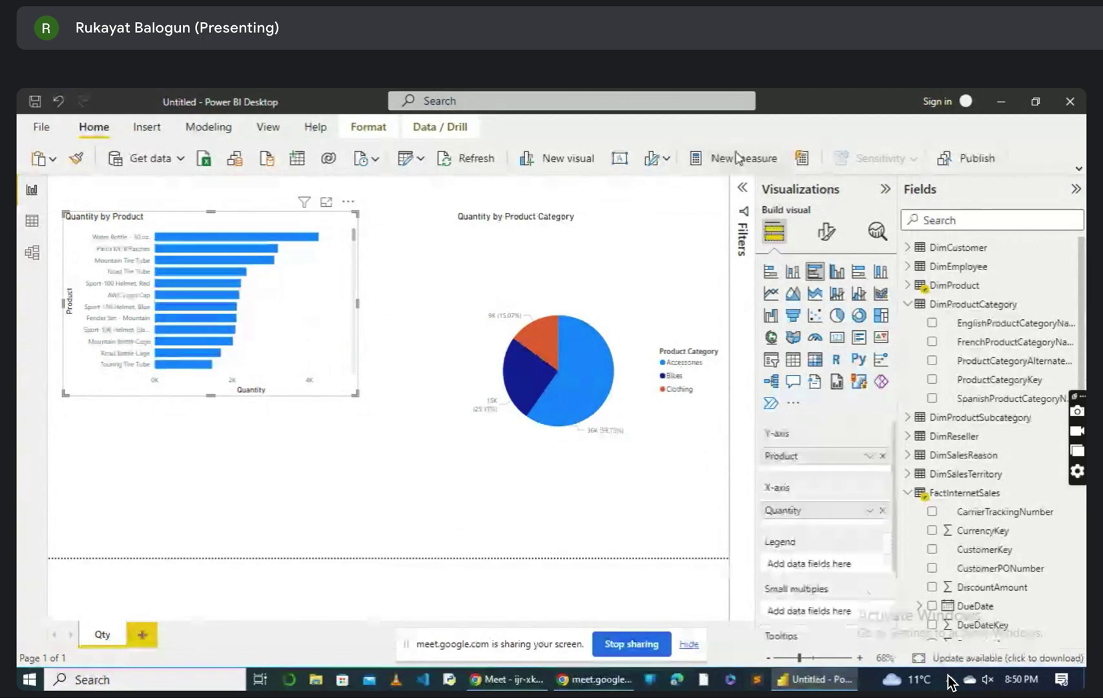
# Step: Switch the bar chart's Product filter to the Top N type, showing the top 10 items
pyautogui.click(743, 188)
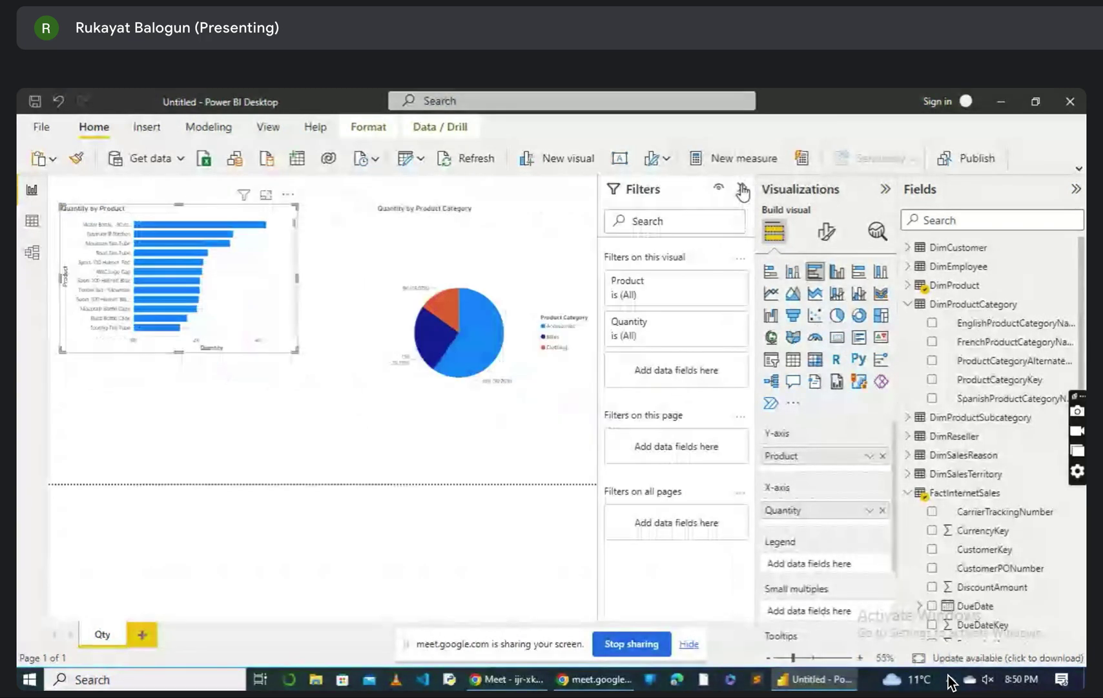
pyautogui.click(718, 284)
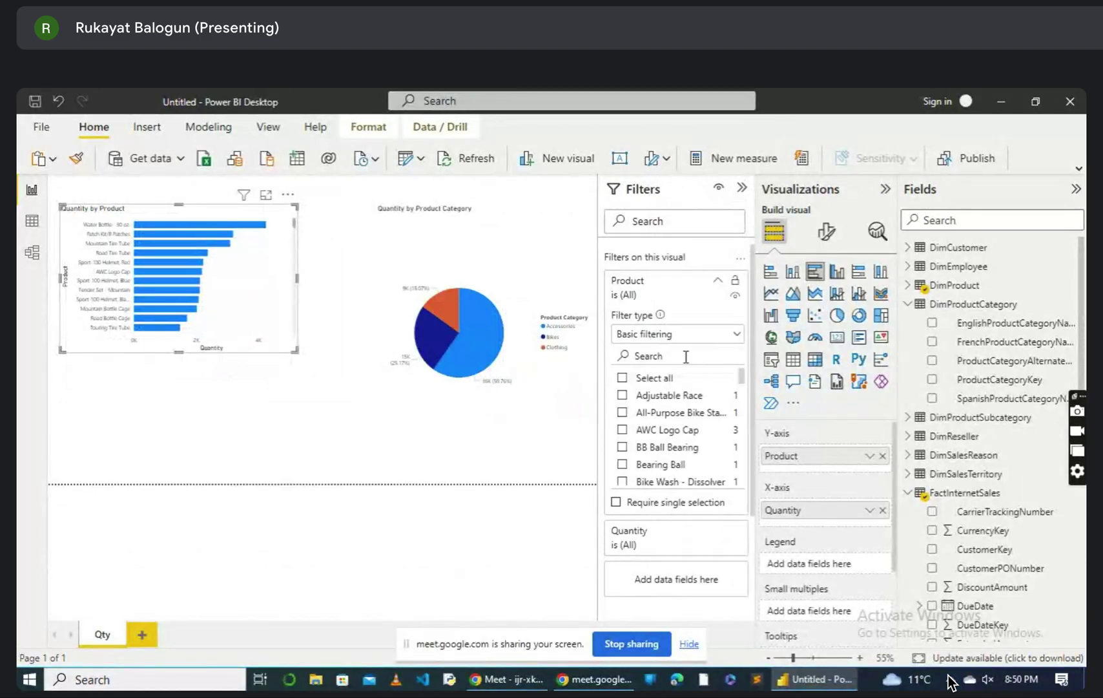
pyautogui.click(720, 335)
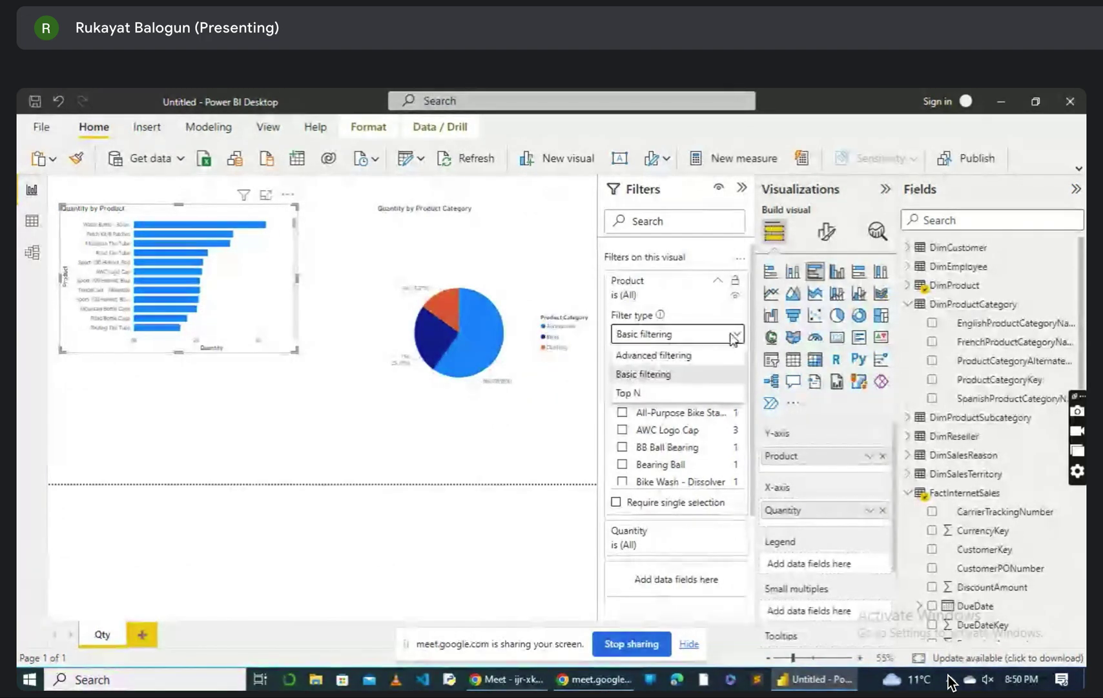
pyautogui.click(627, 395)
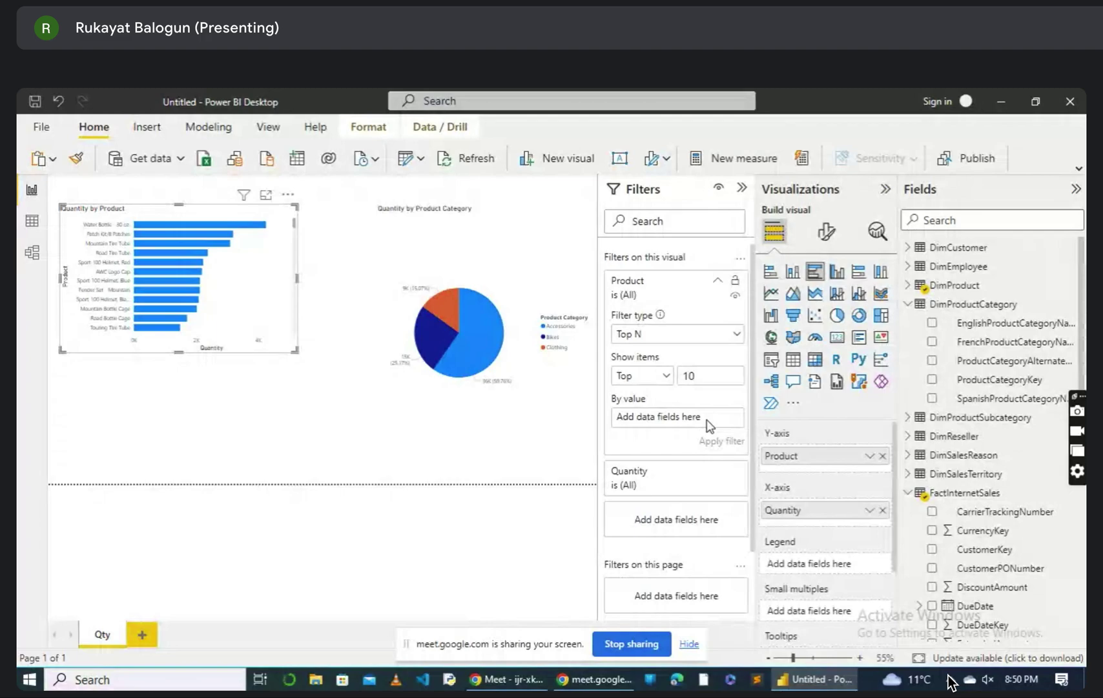
pyautogui.click(667, 377)
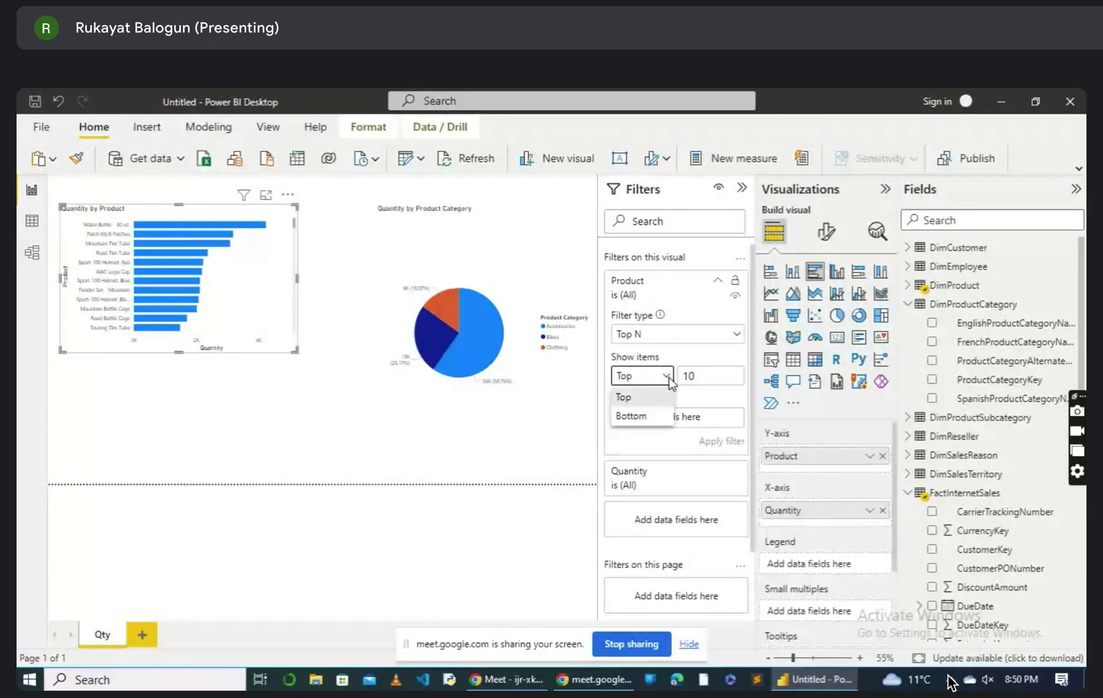
pyautogui.click(671, 383)
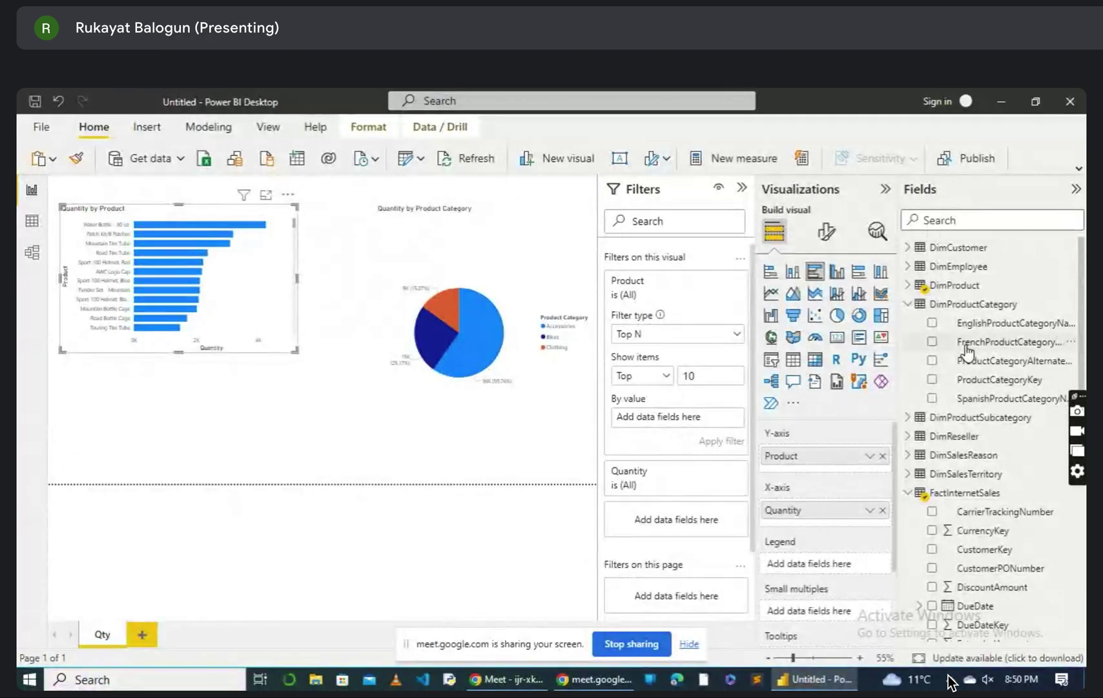
# Step: Try to rank the bar chart's Top N Product filter by OrderQuantity from FactInternetSales
pyautogui.scroll(-1, 969, 414)
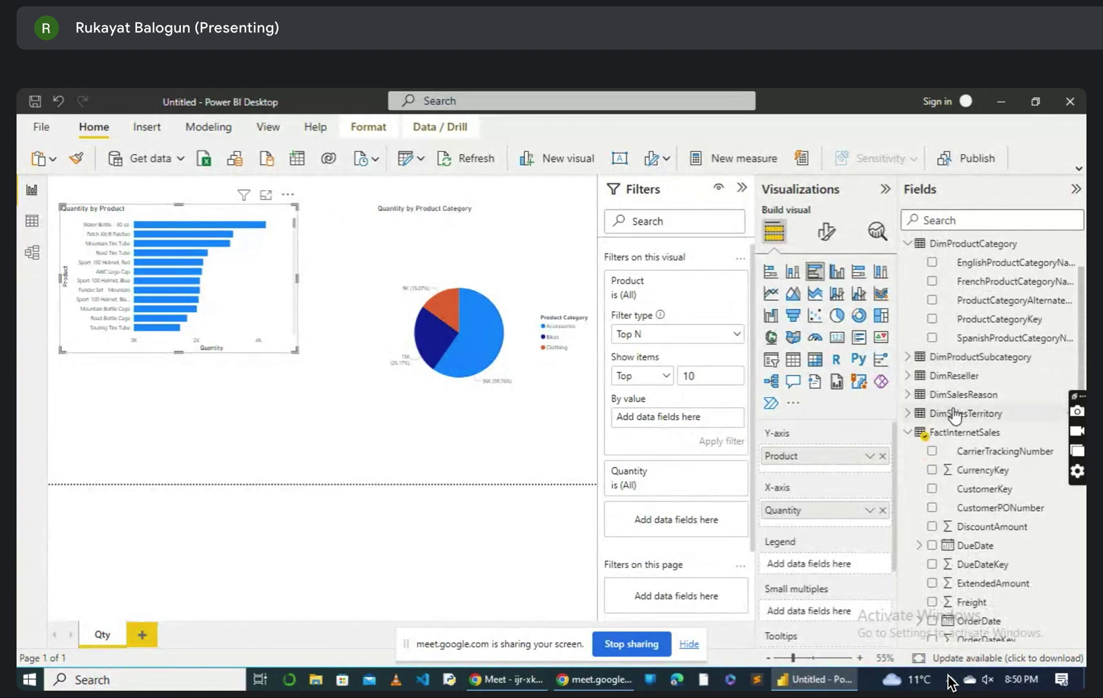
pyautogui.scroll(1, 955, 413)
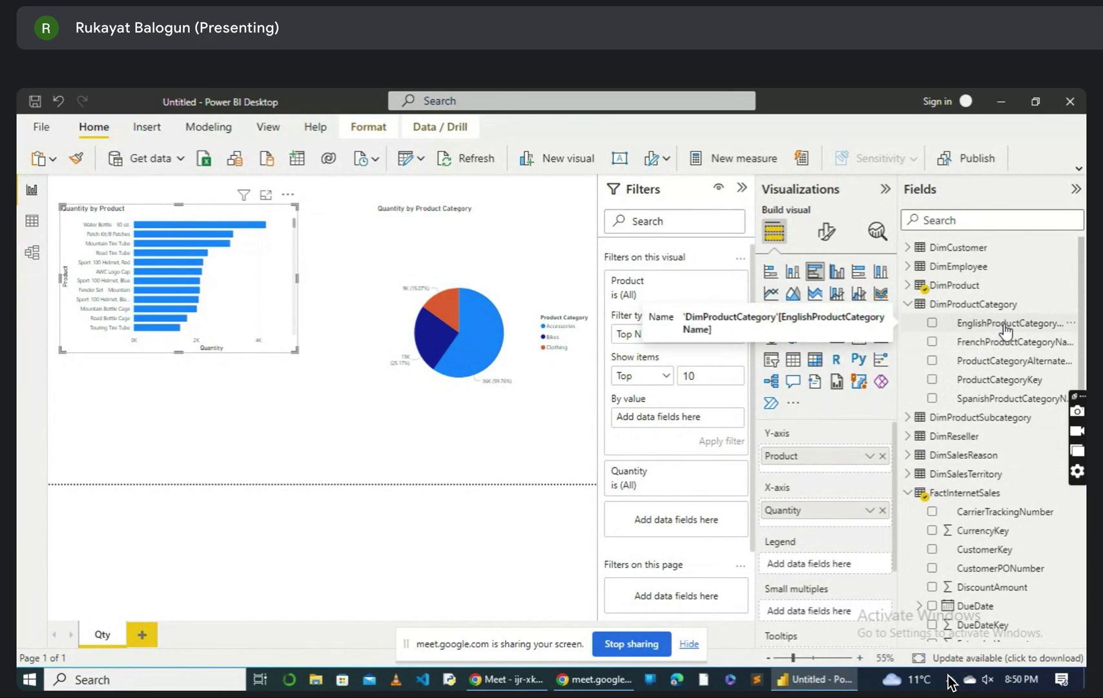
pyautogui.scroll(-10, 984, 488)
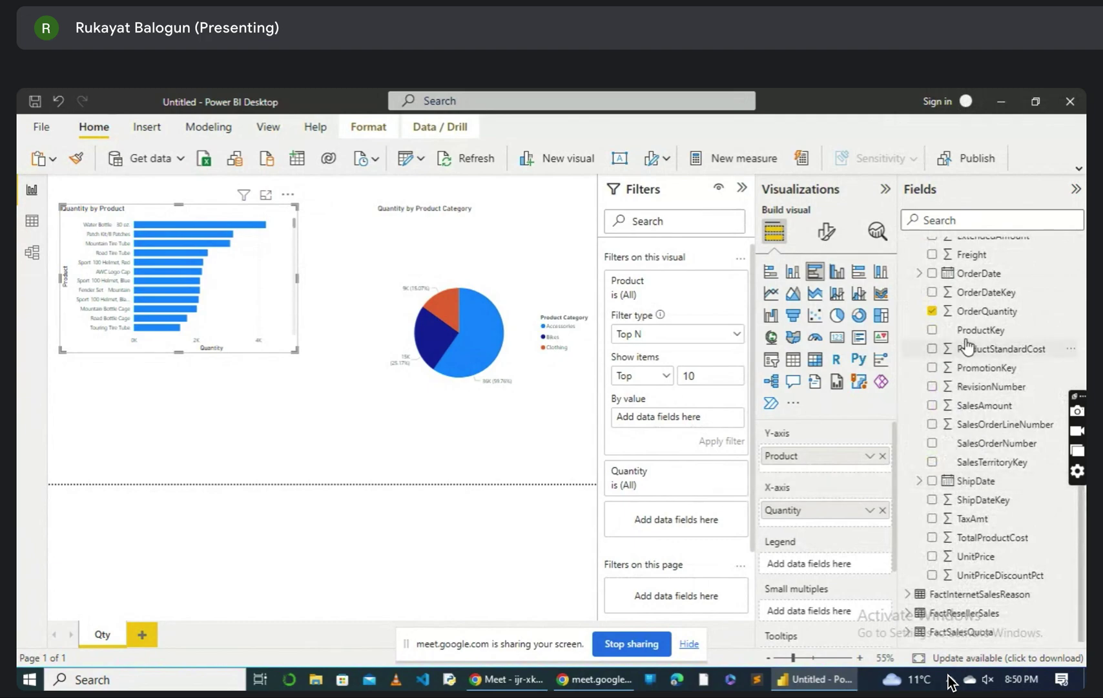
pyautogui.moveTo(984, 312); pyautogui.dragTo(696, 422)
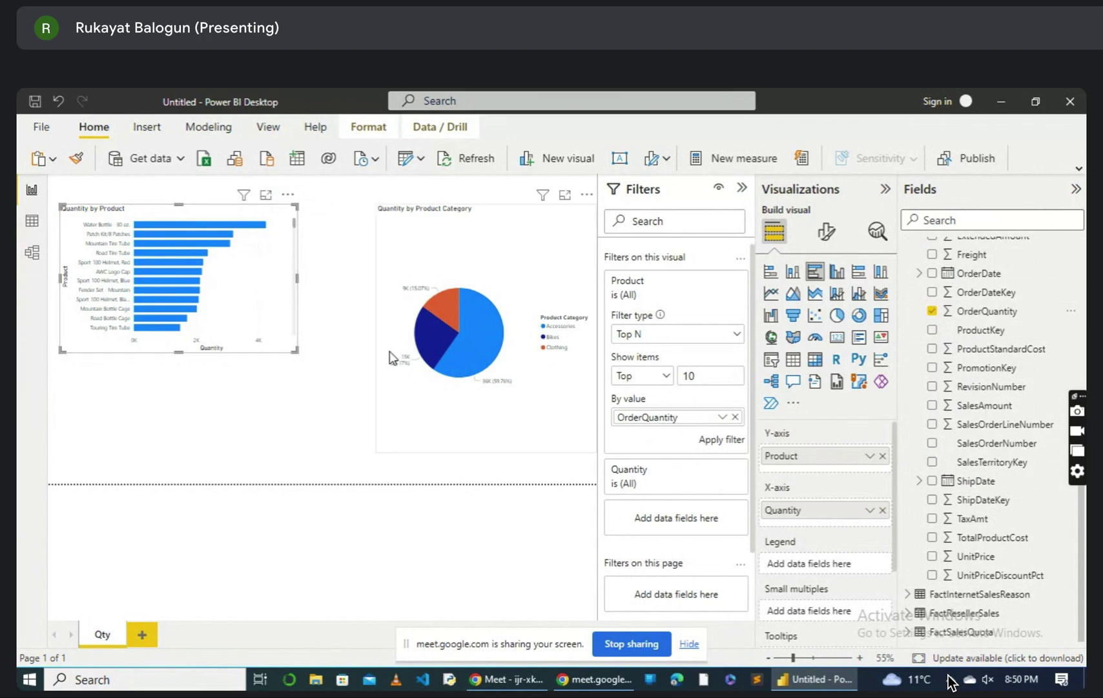
pyautogui.click(286, 402)
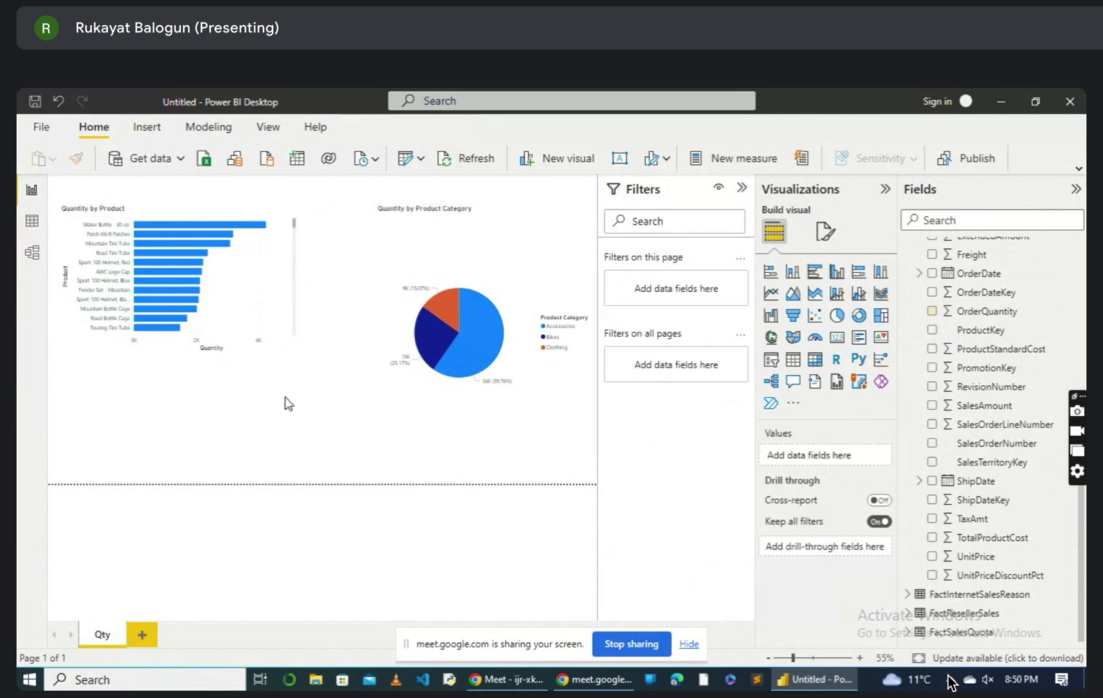
# Step: Lengthen the Quantity by Product bar chart downward to just above the page's lower boundary
pyautogui.click(228, 297)
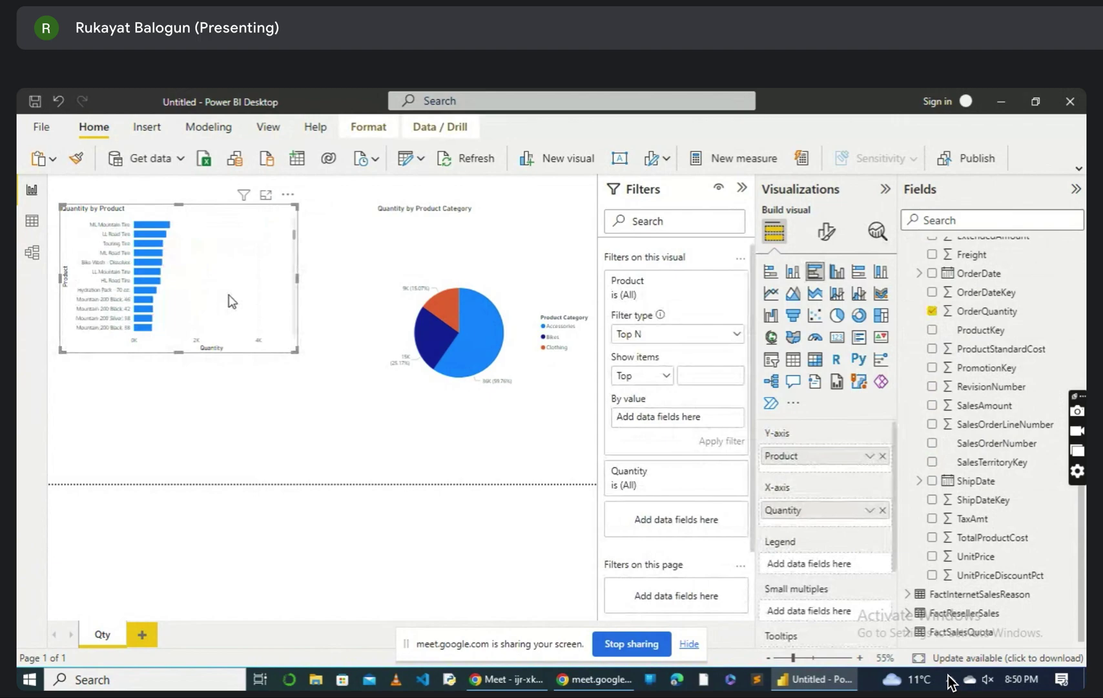
pyautogui.moveTo(179, 352); pyautogui.dragTo(179, 465)
pyautogui.click(288, 194)
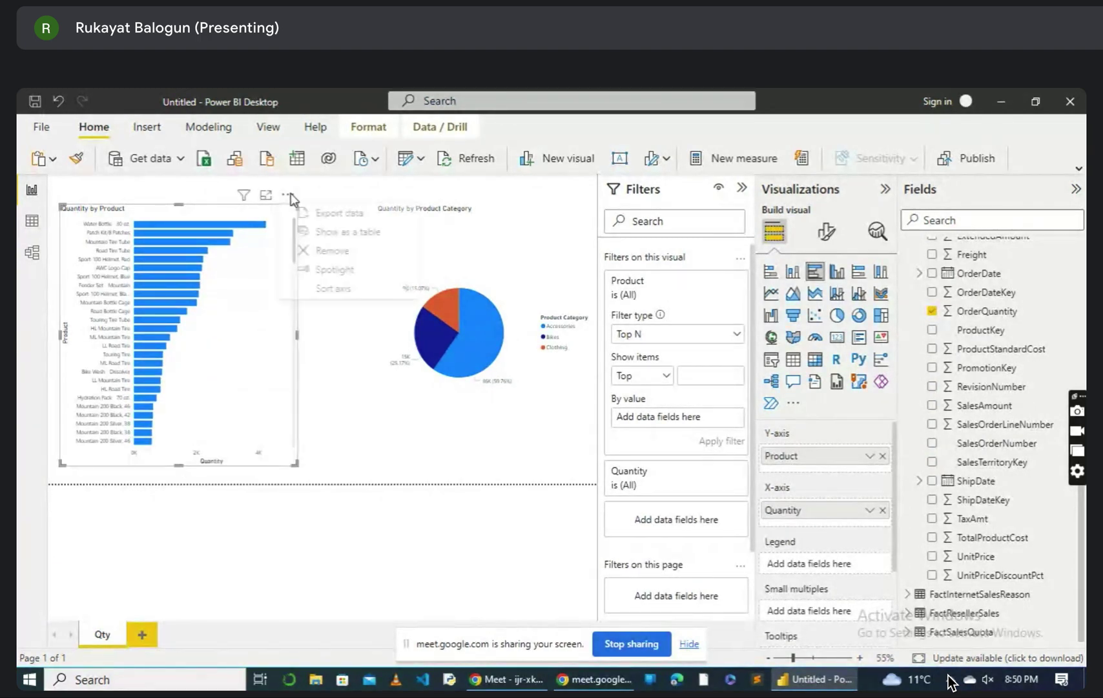
pyautogui.click(261, 314)
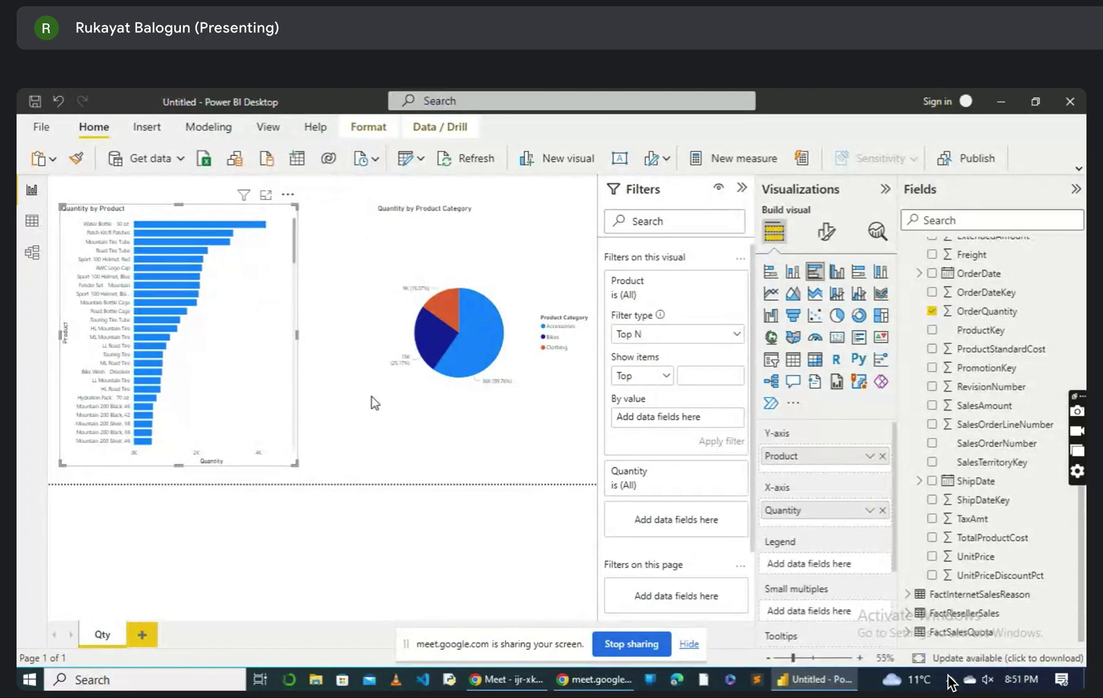
# Step: Check the bar chart's Quantity filter options, and set the Product filter's Top N item count to 10
pyautogui.scroll(-1, 842, 523)
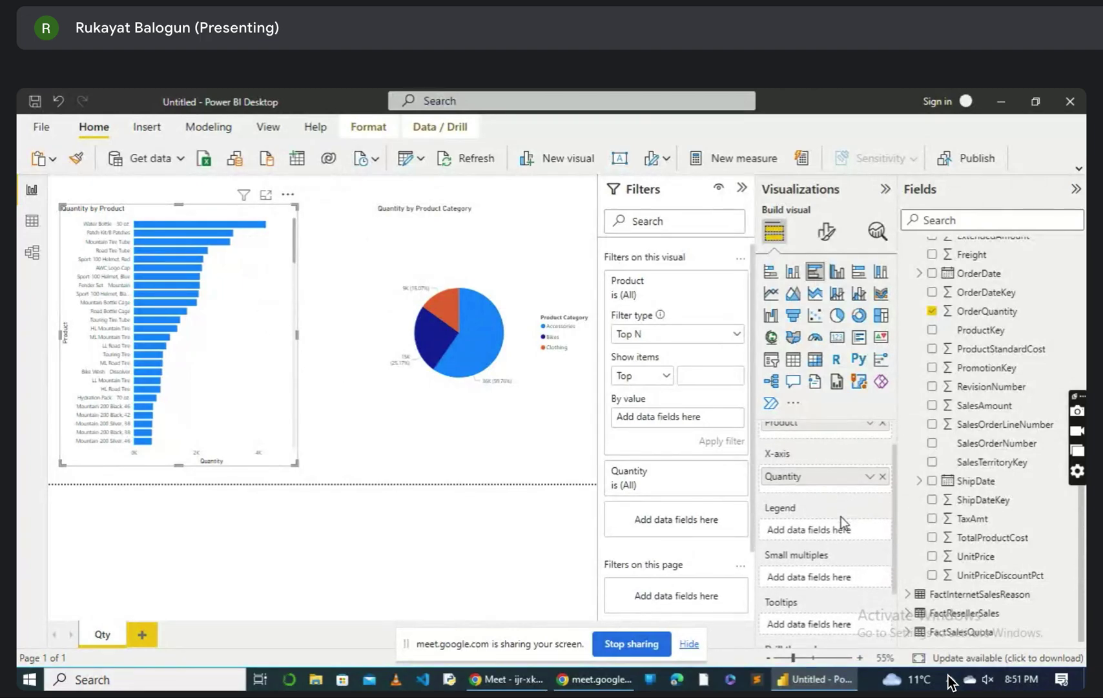
pyautogui.click(712, 495)
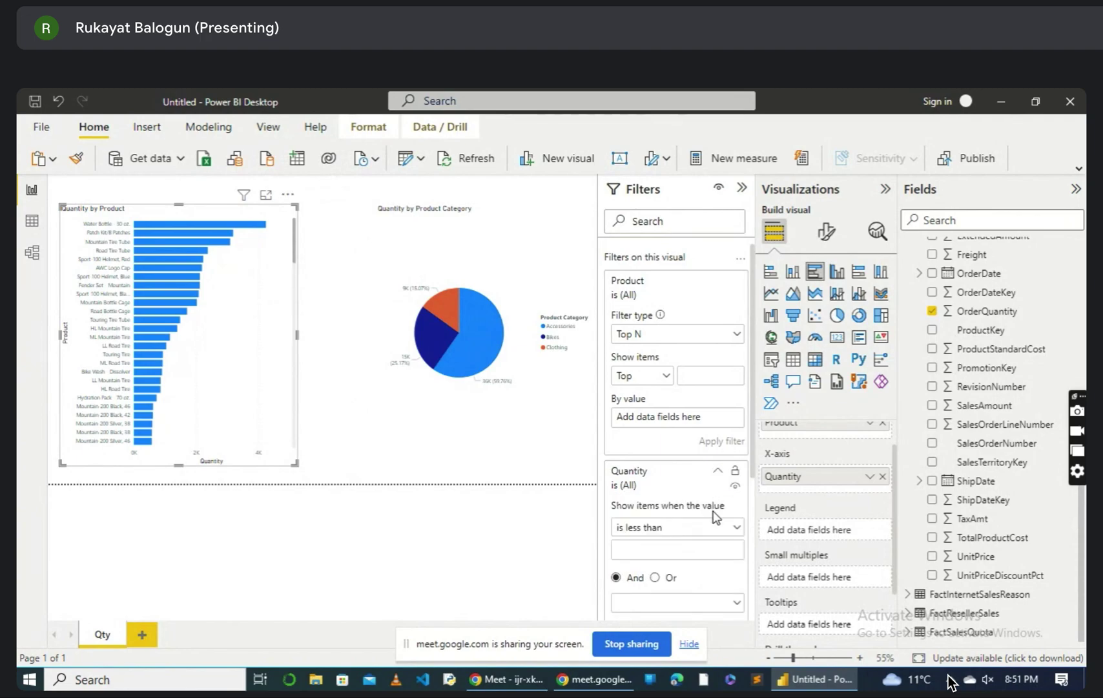
pyautogui.click(718, 473)
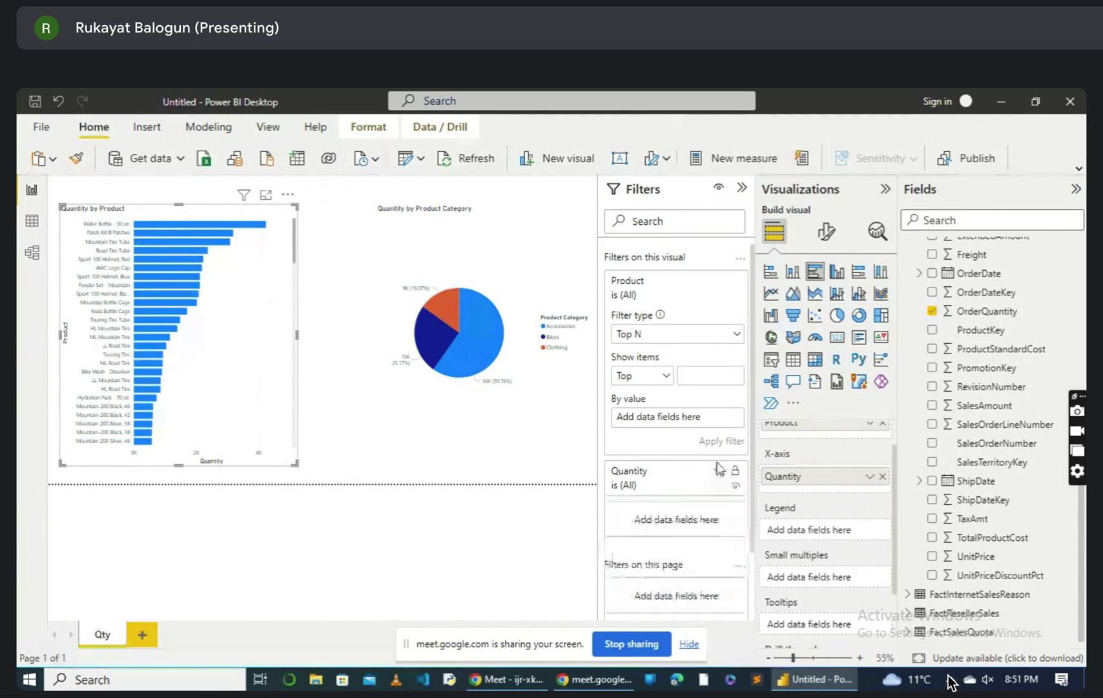
pyautogui.click(715, 379)
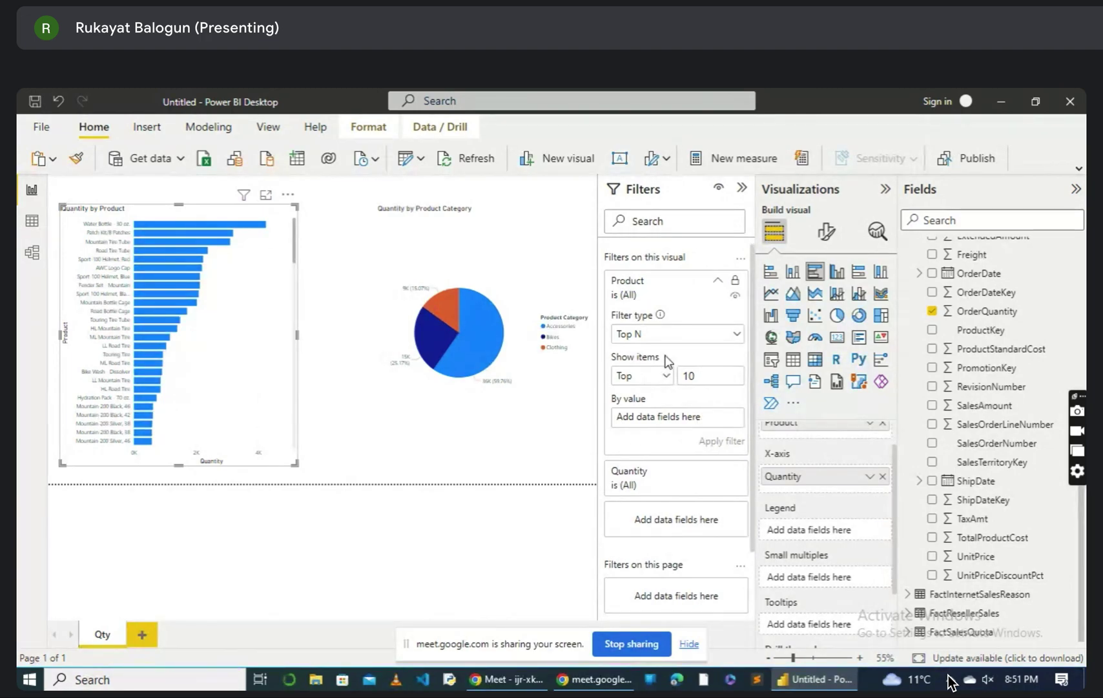
# Step: Hide the meet.google.com screen-sharing notice and look over the remaining filter sections
pyautogui.scroll(-3, 659, 510)
pyautogui.scroll(3, 659, 514)
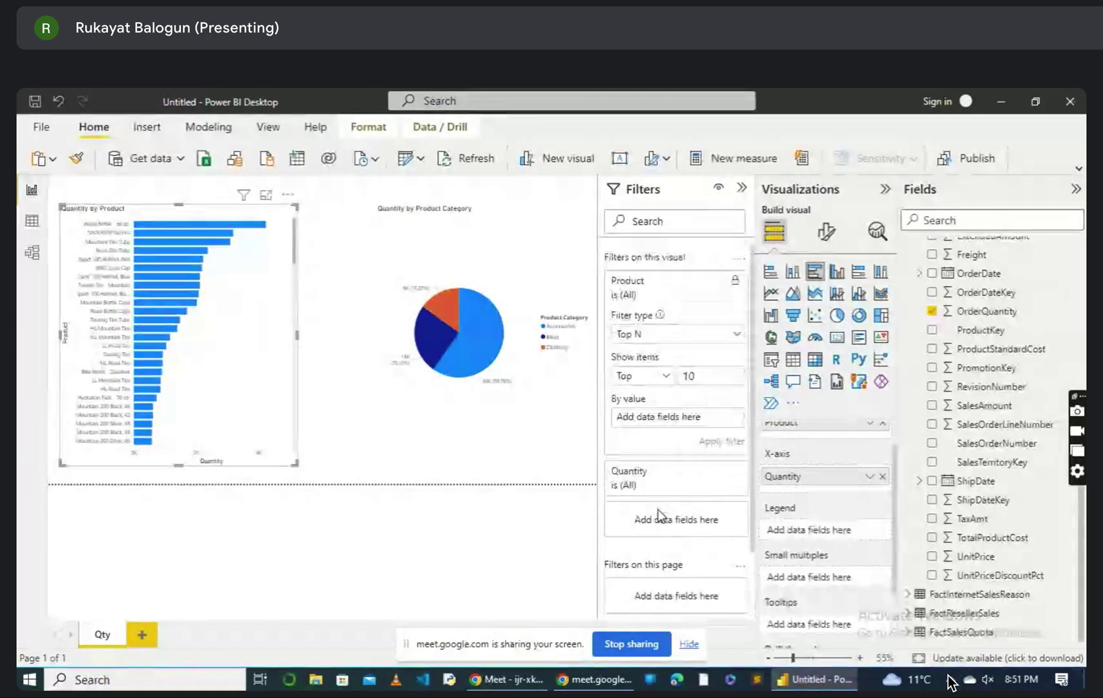
pyautogui.click(686, 645)
pyautogui.scroll(-3, 707, 491)
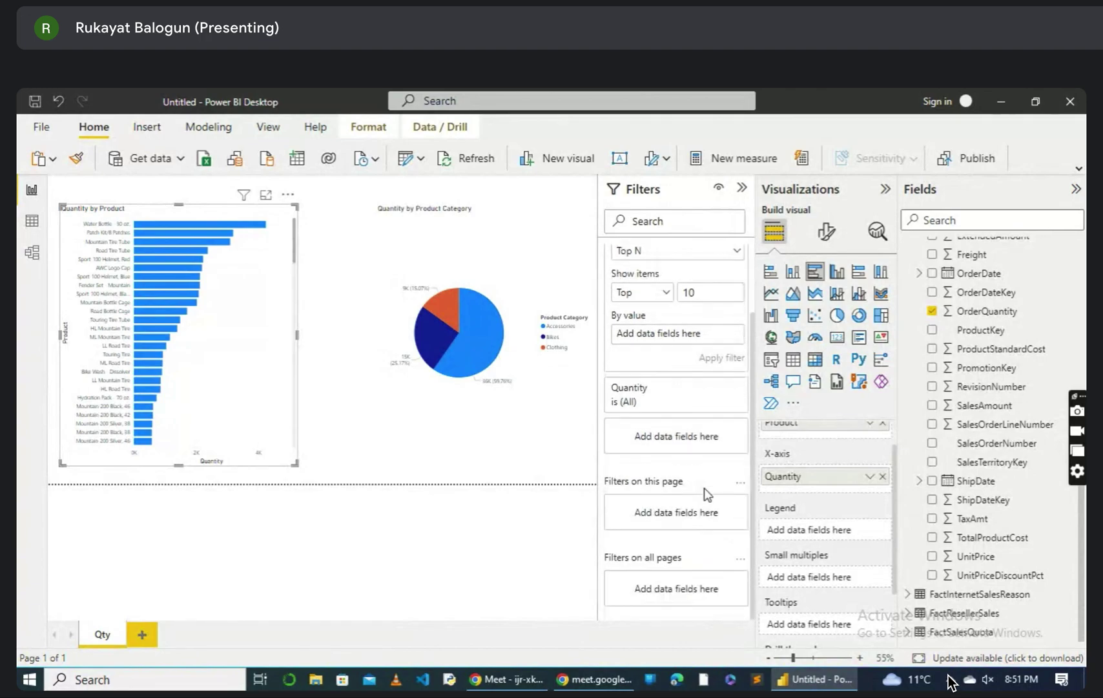
# Step: Filter the bar chart's Product field to the top 10 by OrderQuantity and widen the chart slightly
pyautogui.scroll(3, 708, 494)
pyautogui.click(439, 463)
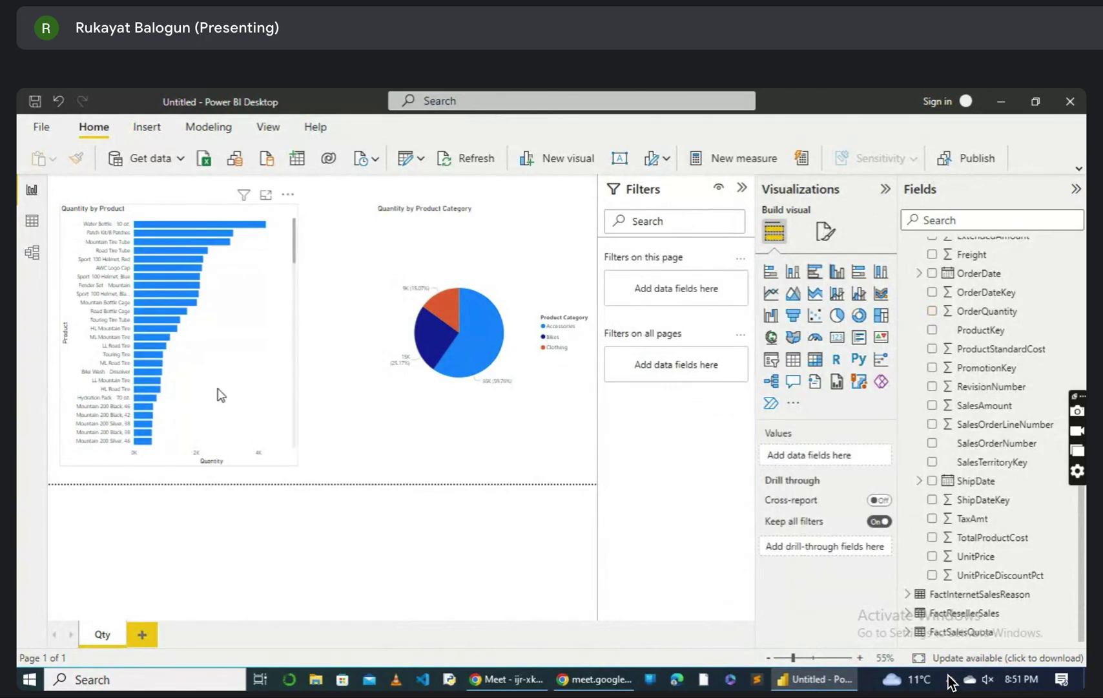
pyautogui.click(279, 309)
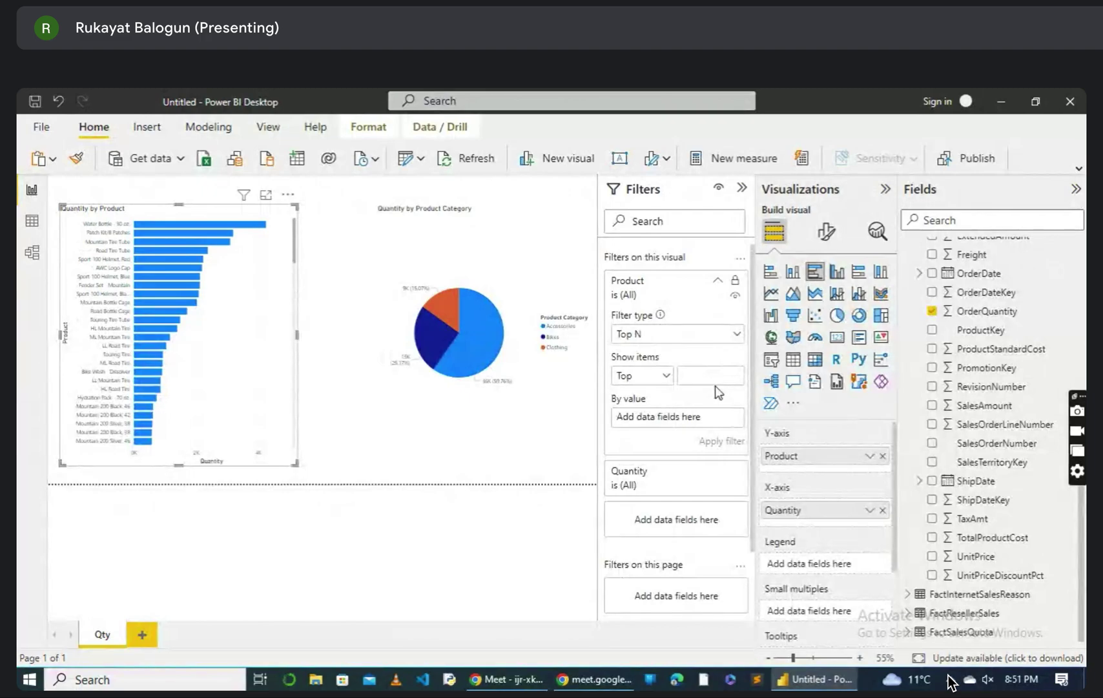
pyautogui.write('10')
pyautogui.click(703, 289)
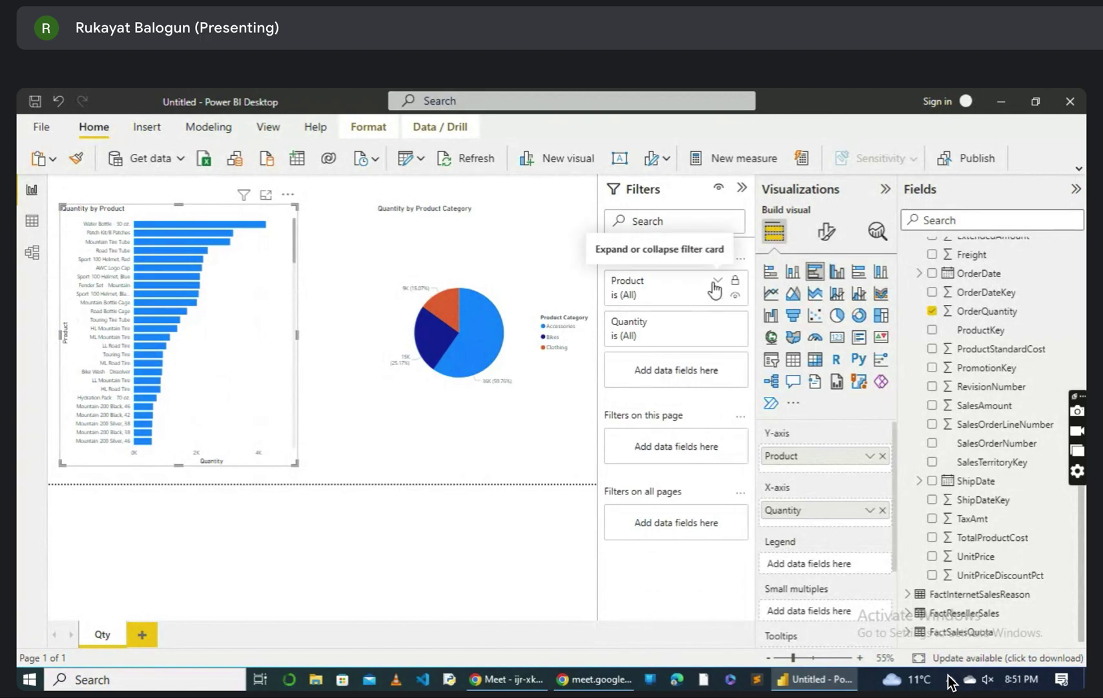
pyautogui.click(714, 284)
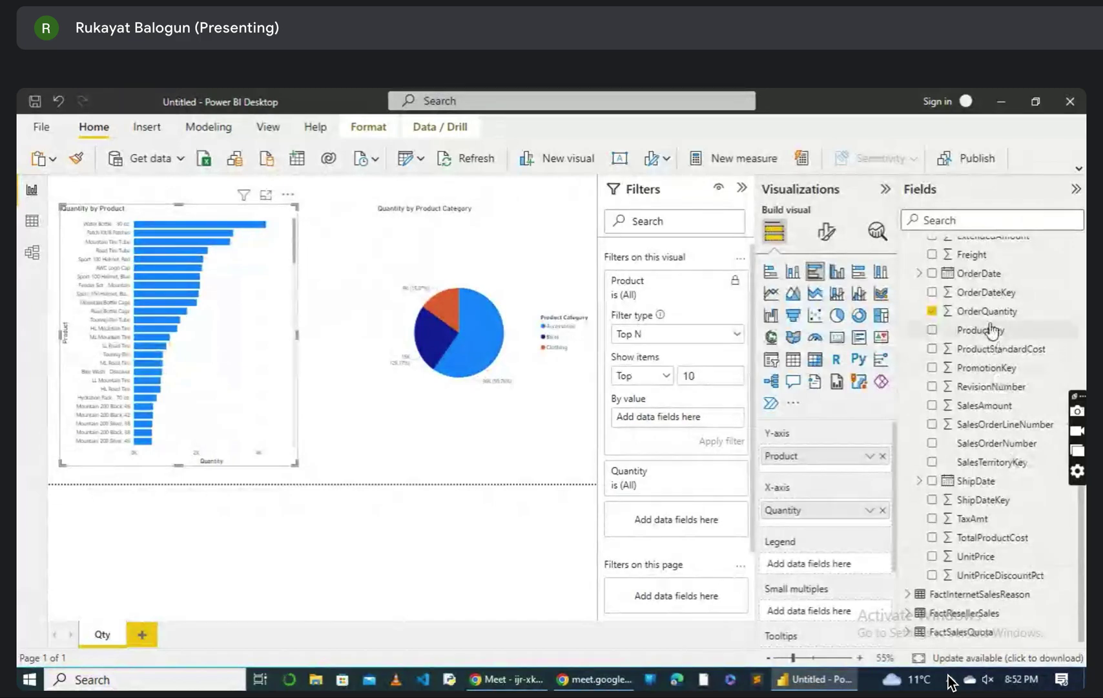
pyautogui.moveTo(987, 312); pyautogui.dragTo(682, 419)
pyautogui.click(712, 442)
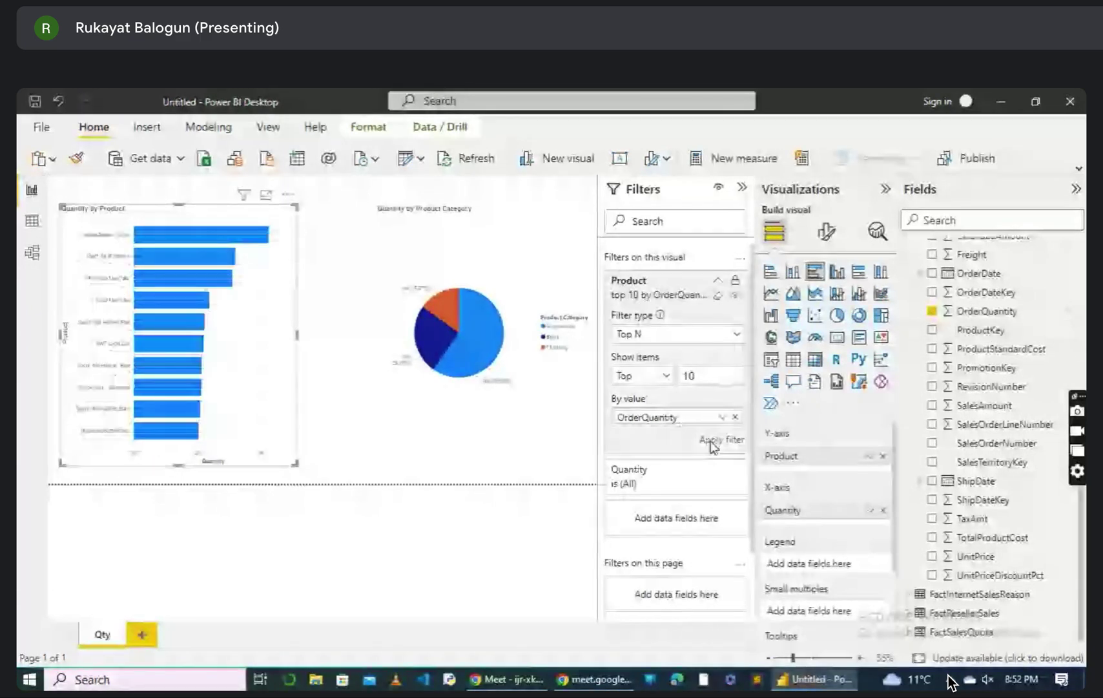
pyautogui.moveTo(297, 334); pyautogui.dragTo(332, 336)
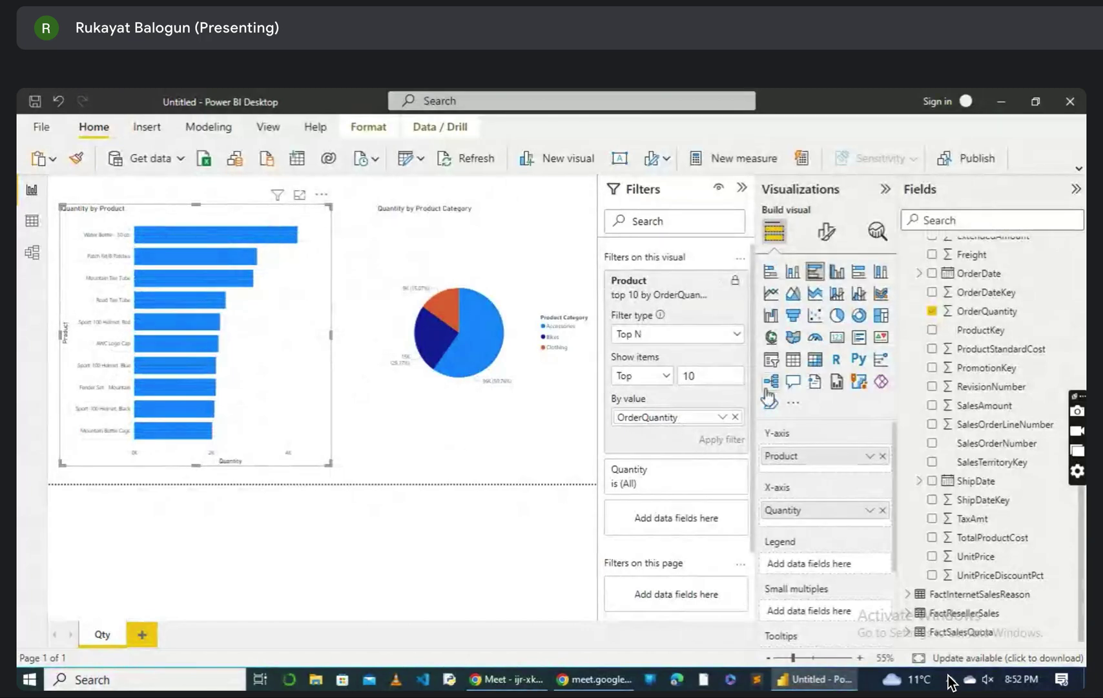
# Step: Clear the Product filter's ranking field, and undo the bar chart's widening and top 10 filter
pyautogui.click(736, 416)
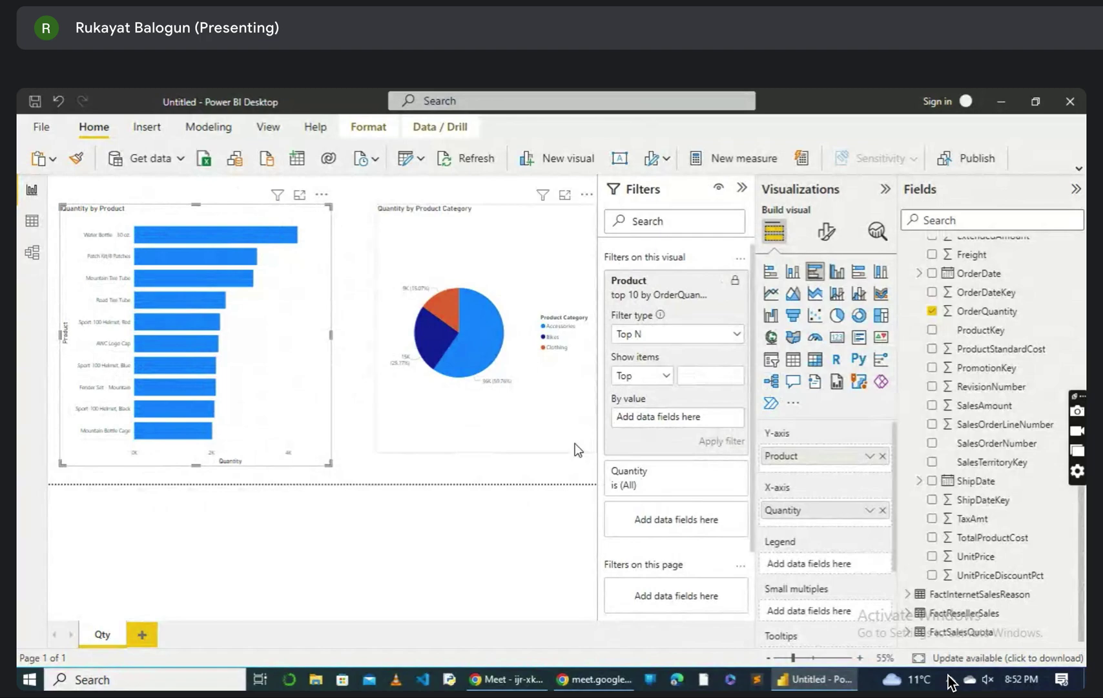
pyautogui.click(536, 479)
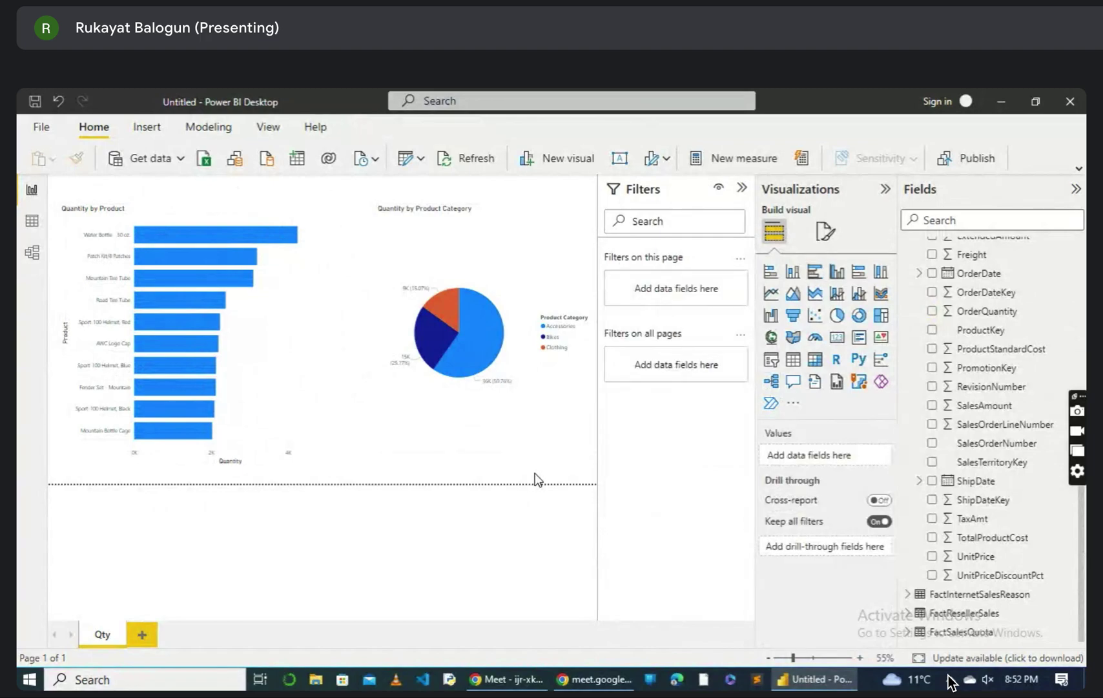
pyautogui.hotkey('ctrl', 'z')
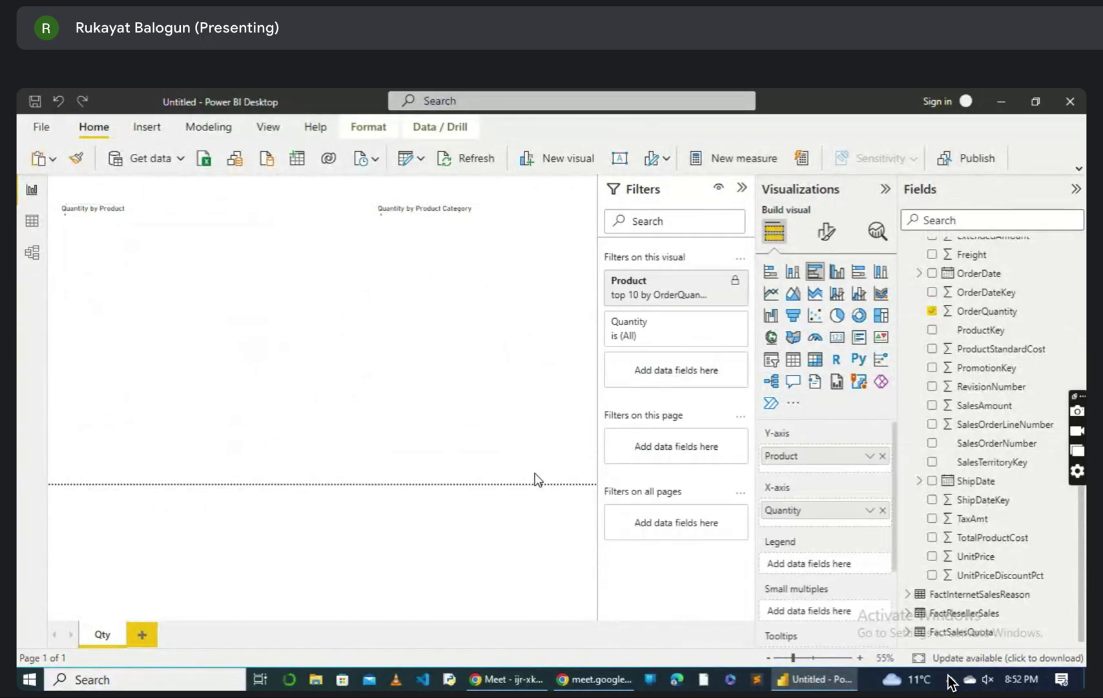
pyautogui.scroll(-10, 204, 344)
pyautogui.scroll(10, 204, 344)
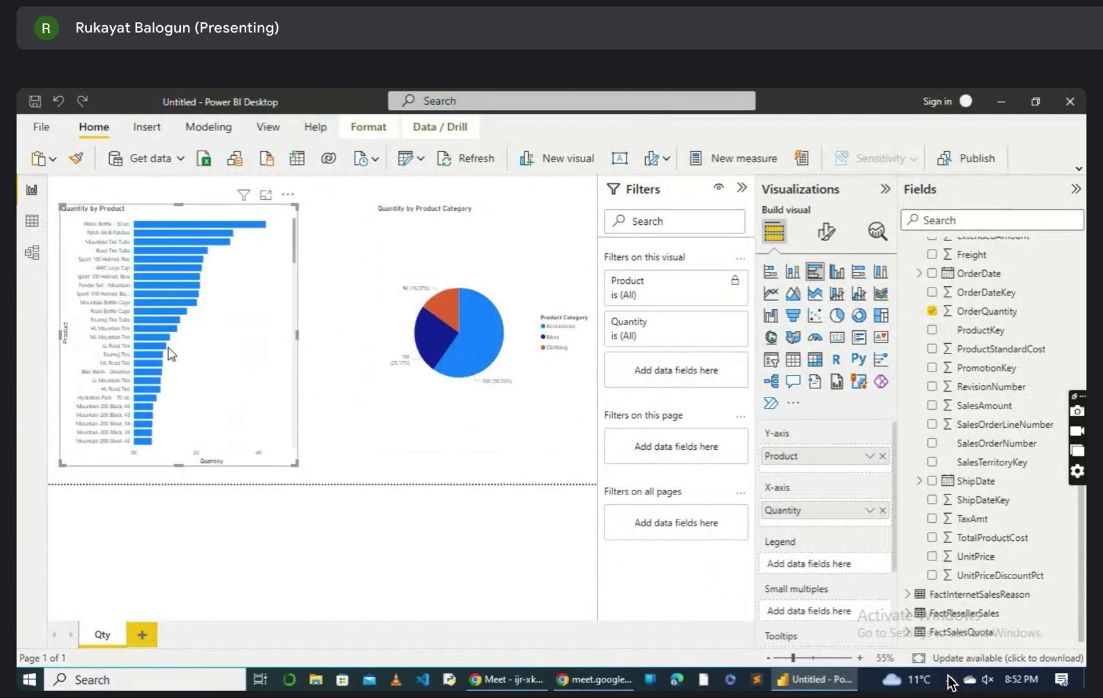
# Step: Set the bar chart's Product filter type to Top N, showing the top 10 items
pyautogui.moveTo(169, 247)
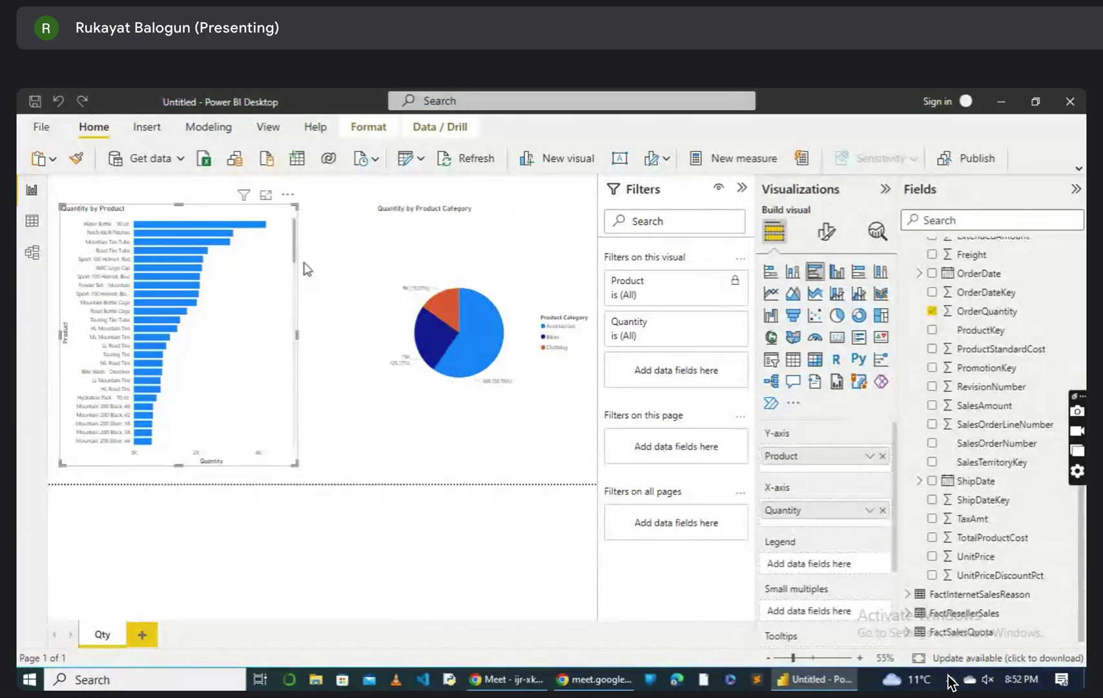
pyautogui.click(719, 282)
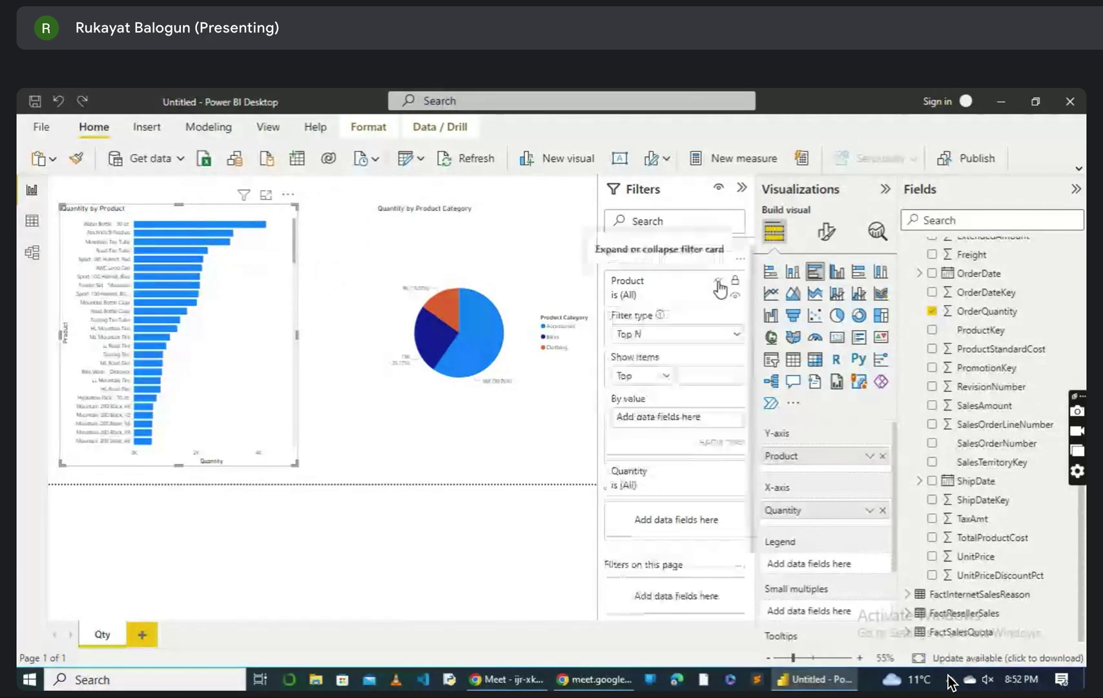
pyautogui.click(706, 331)
pyautogui.click(659, 372)
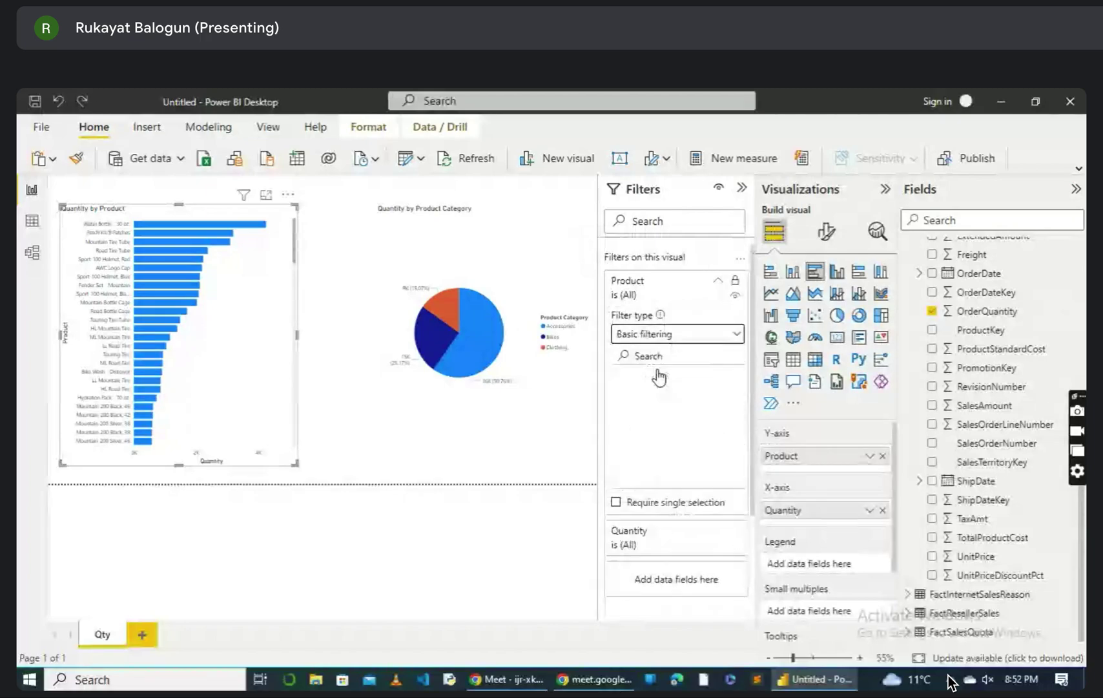
pyautogui.click(723, 337)
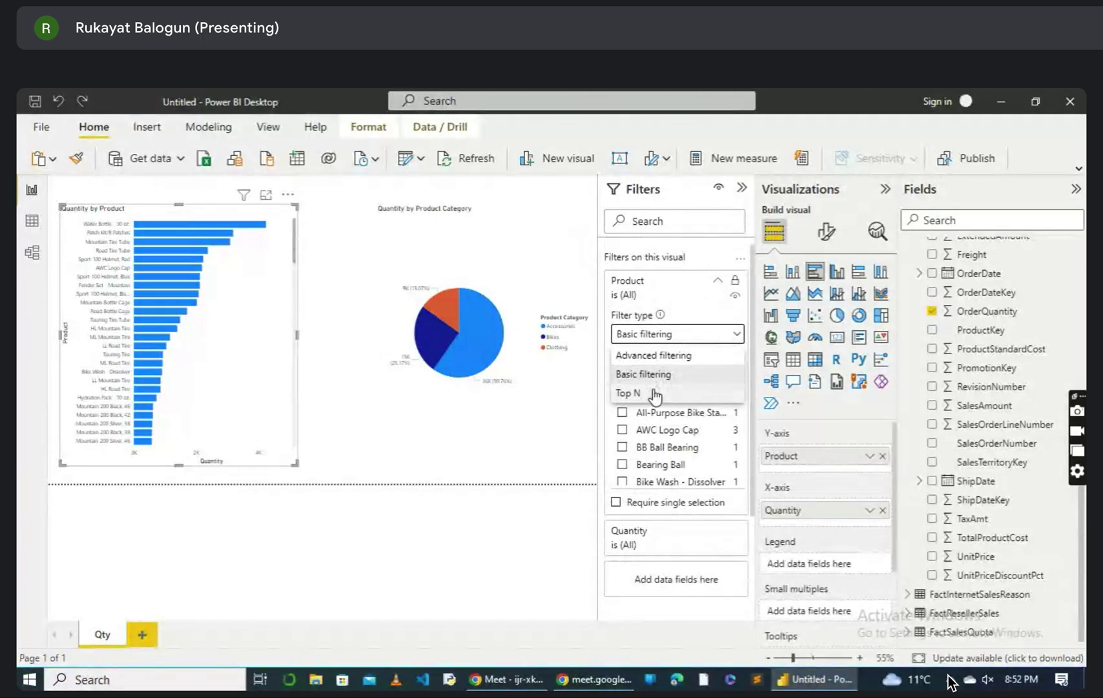
pyautogui.click(653, 391)
pyautogui.click(690, 382)
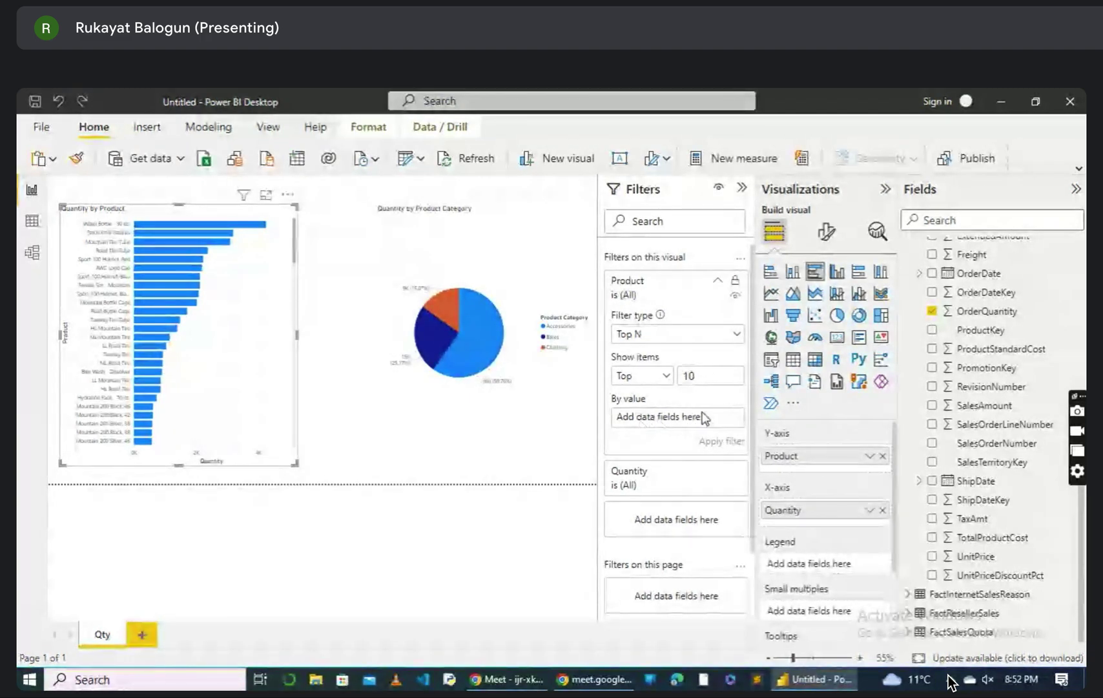
# Step: Rank the Product filter by OrderQuantity and apply it to the bar chart
pyautogui.moveTo(1004, 317); pyautogui.dragTo(713, 424)
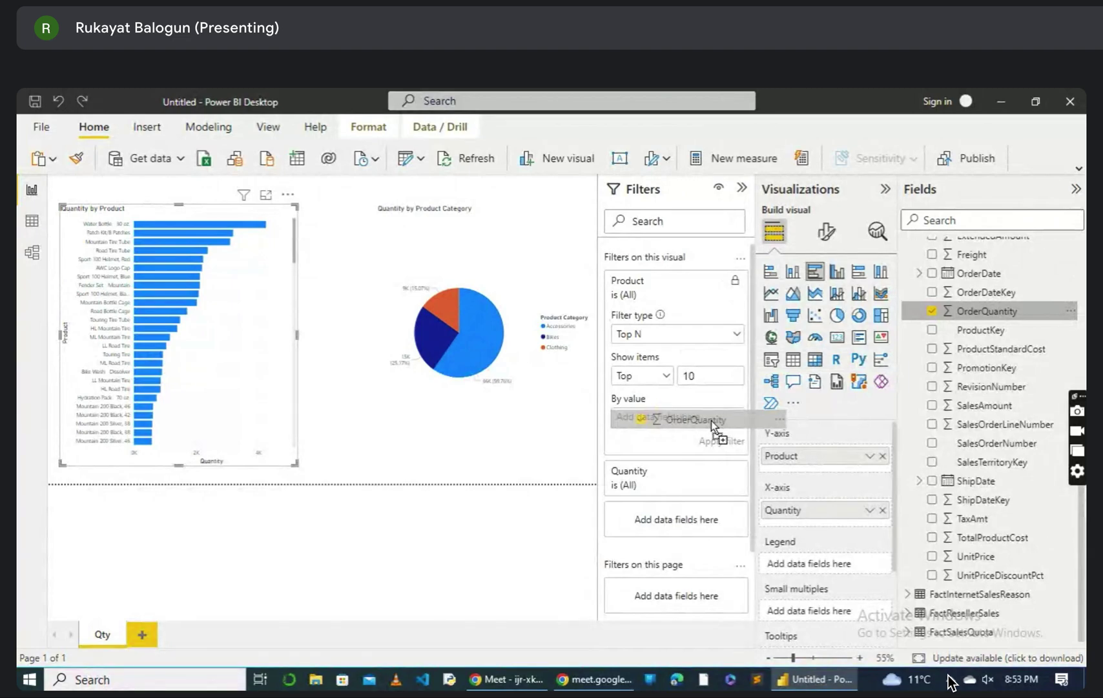
pyautogui.moveTo(711, 421); pyautogui.dragTo(704, 426)
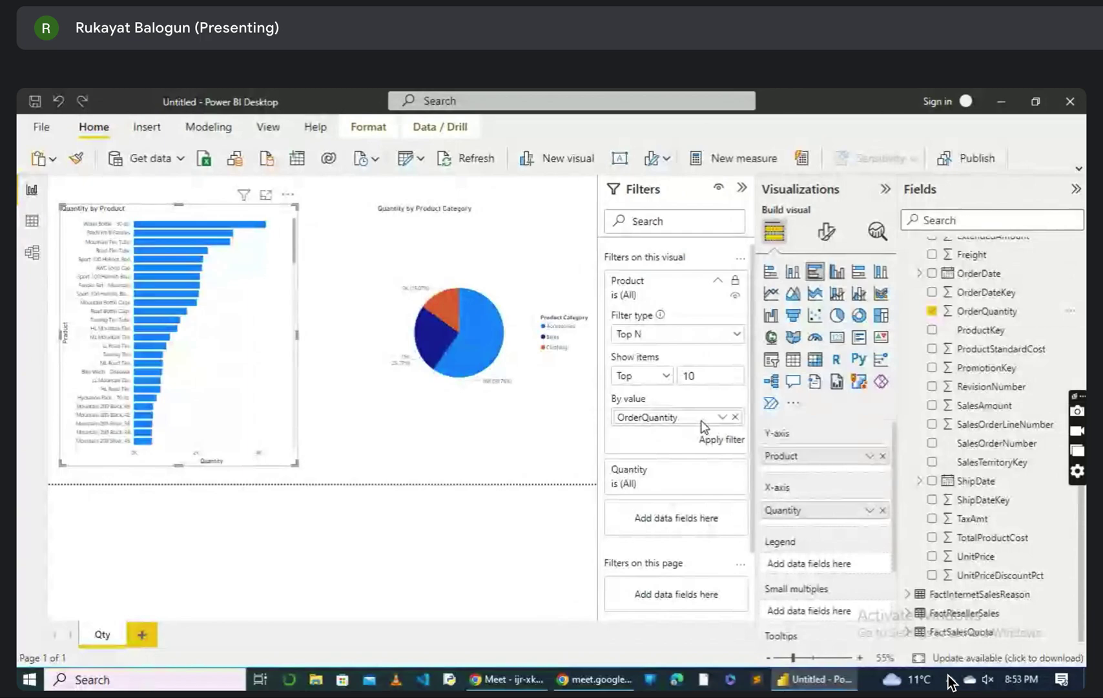
pyautogui.click(719, 439)
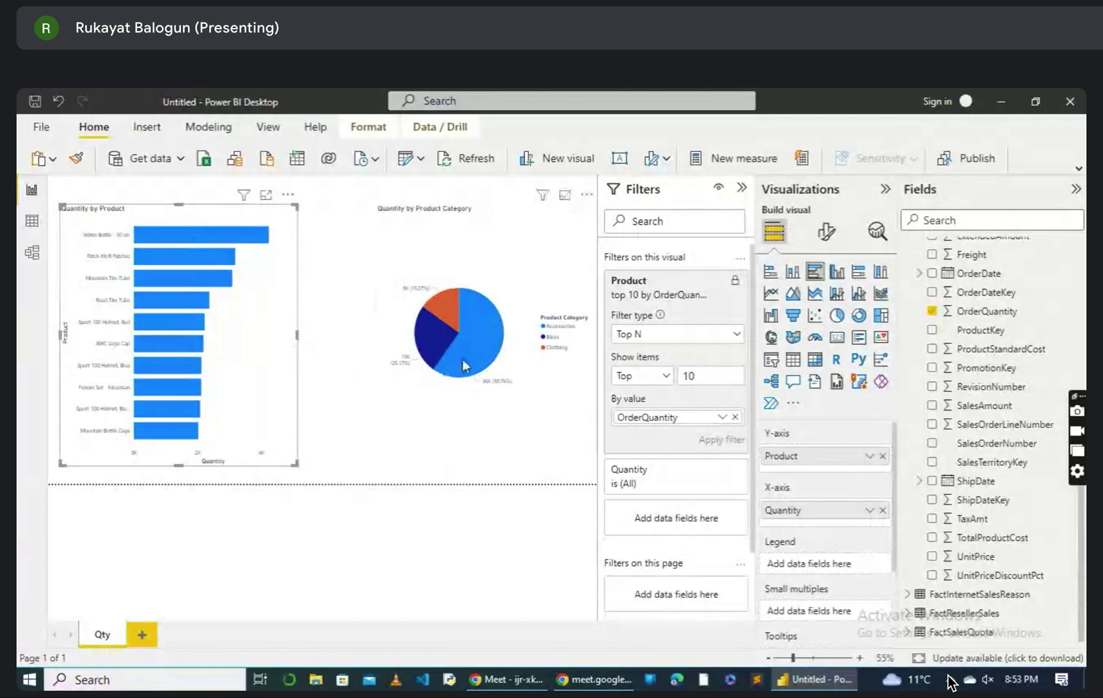
# Step: Move the Quantity by Product Category pie chart directly beside the bar chart without overlapping it
pyautogui.moveTo(439, 331); pyautogui.dragTo(359, 367)
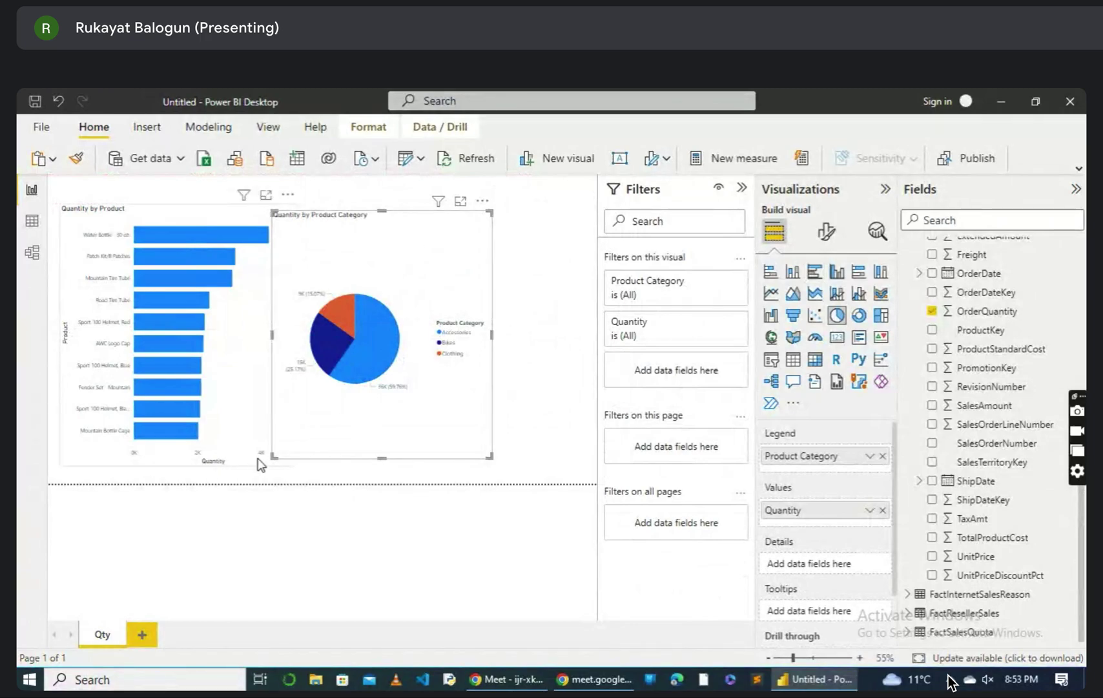
pyautogui.moveTo(389, 223); pyautogui.dragTo(410, 228)
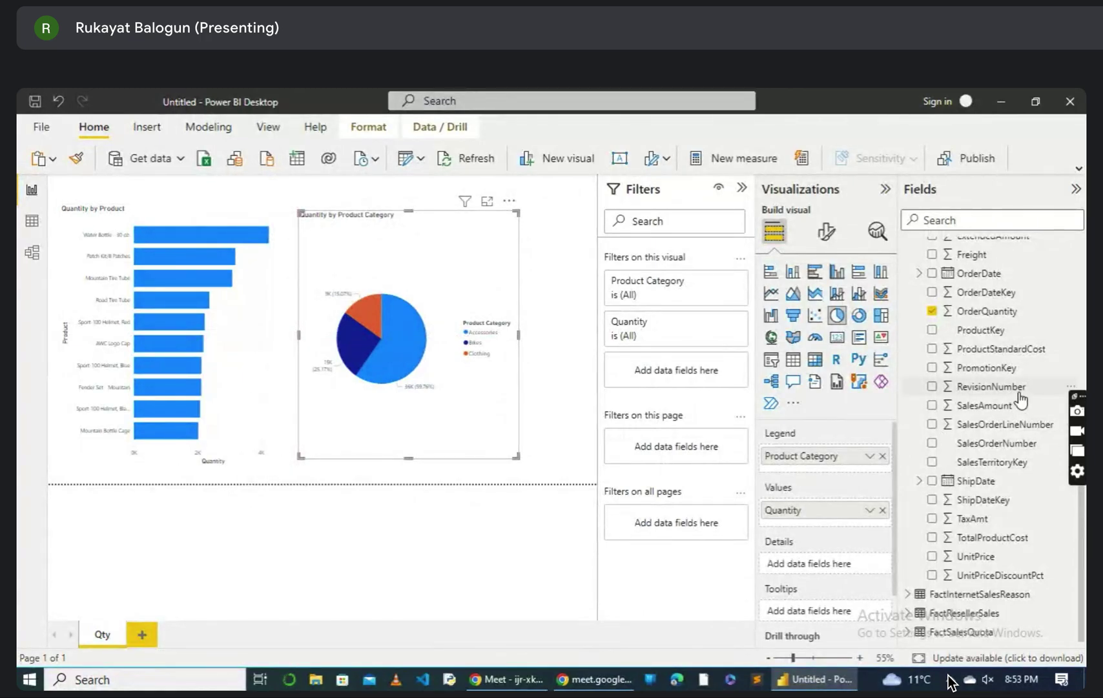
pyautogui.scroll(1, 1020, 399)
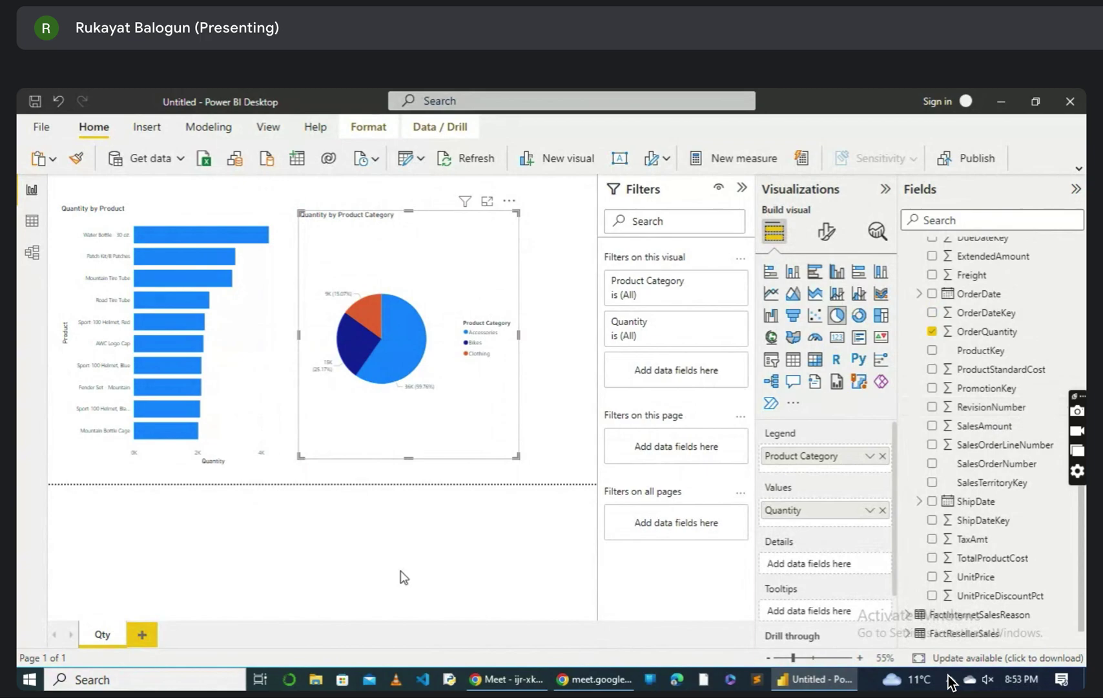
# Step: Add a second report page and look through the available data fields
pyautogui.click(154, 637)
pyautogui.doubleClick(165, 635)
pyautogui.scroll(-1, 965, 510)
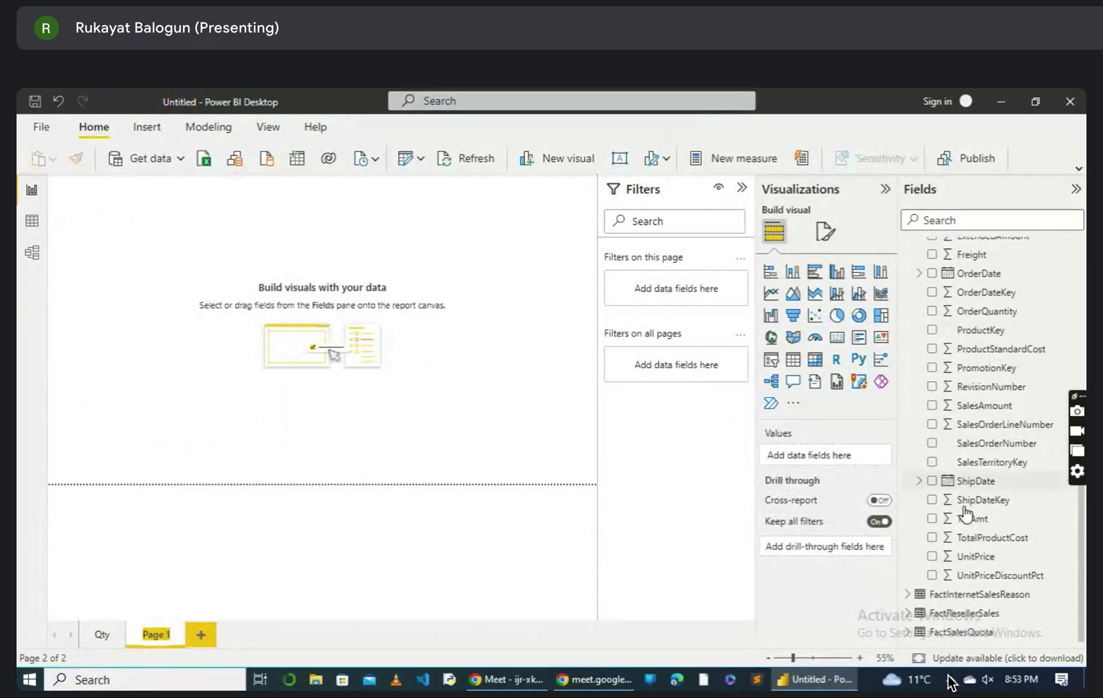
pyautogui.scroll(10, 956, 491)
pyautogui.scroll(-10, 930, 465)
pyautogui.scroll(10, 925, 447)
pyautogui.scroll(-5, 921, 452)
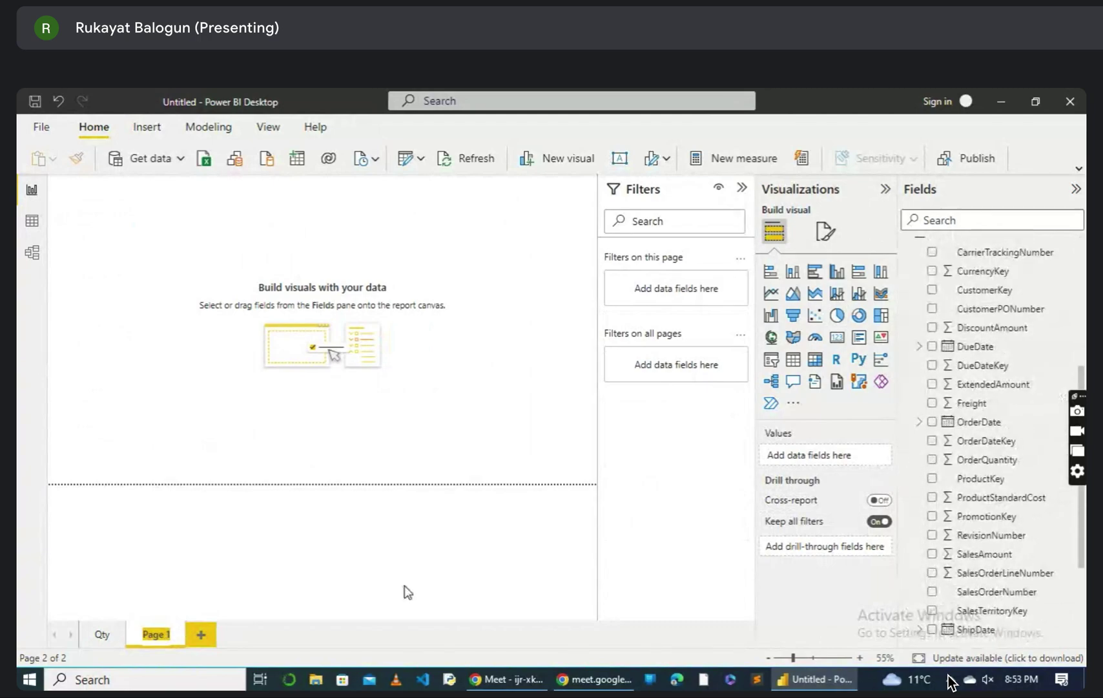
# Step: Return to the Qty page, shrink the pie chart, and move it down to the page's lower edge
pyautogui.click(103, 633)
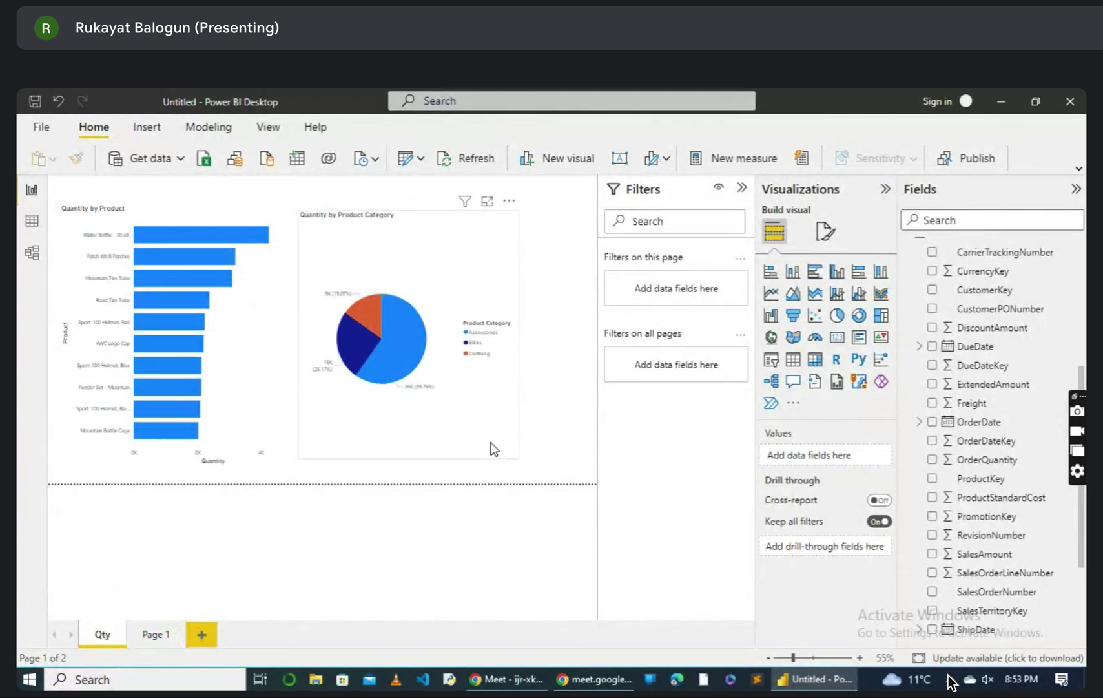
pyautogui.click(493, 449)
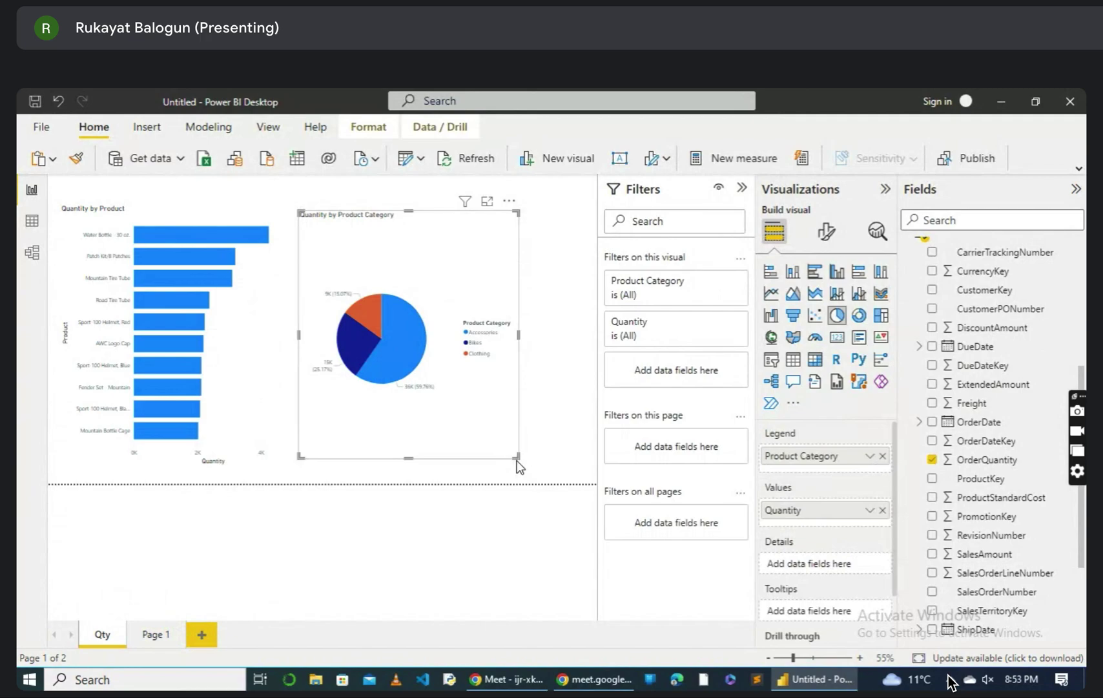
pyautogui.moveTo(517, 462); pyautogui.dragTo(454, 364)
pyautogui.moveTo(406, 230); pyautogui.dragTo(406, 348)
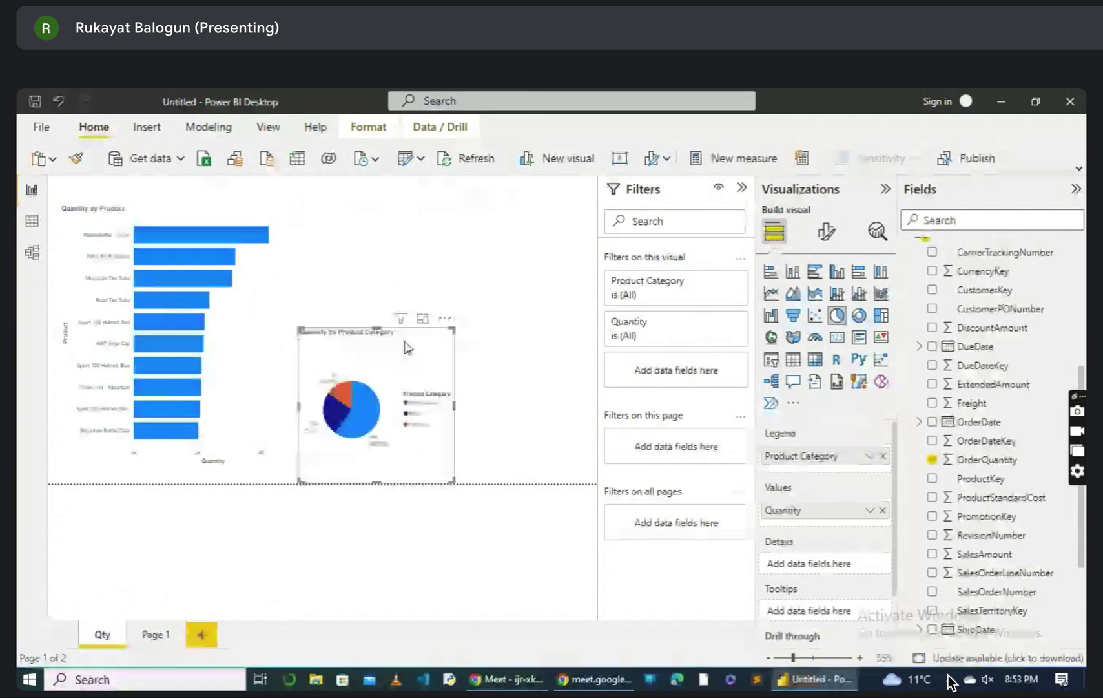
# Step: Insert a card visual on the Qty page showing OrderQuantity
pyautogui.click(517, 348)
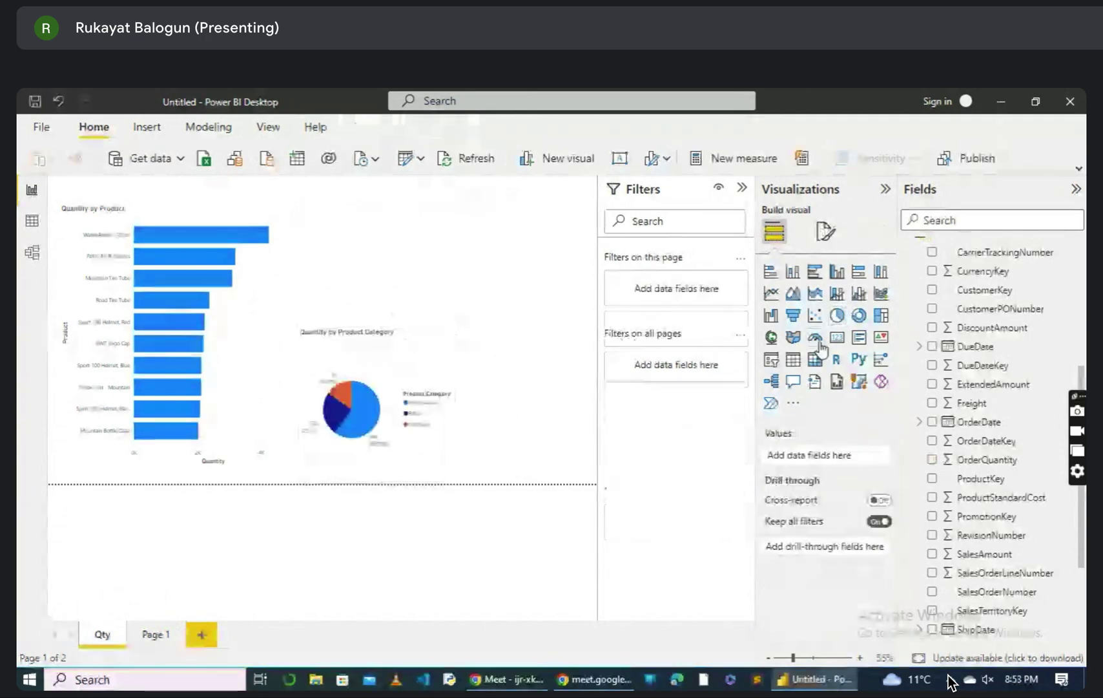
pyautogui.click(837, 339)
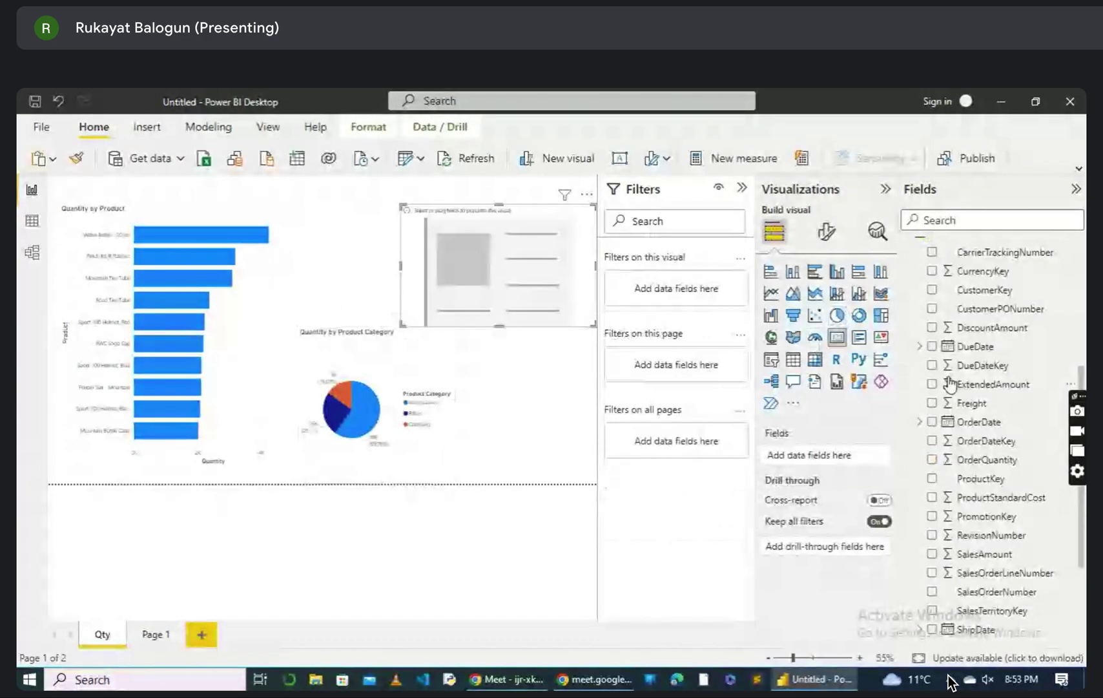
pyautogui.scroll(-3, 951, 452)
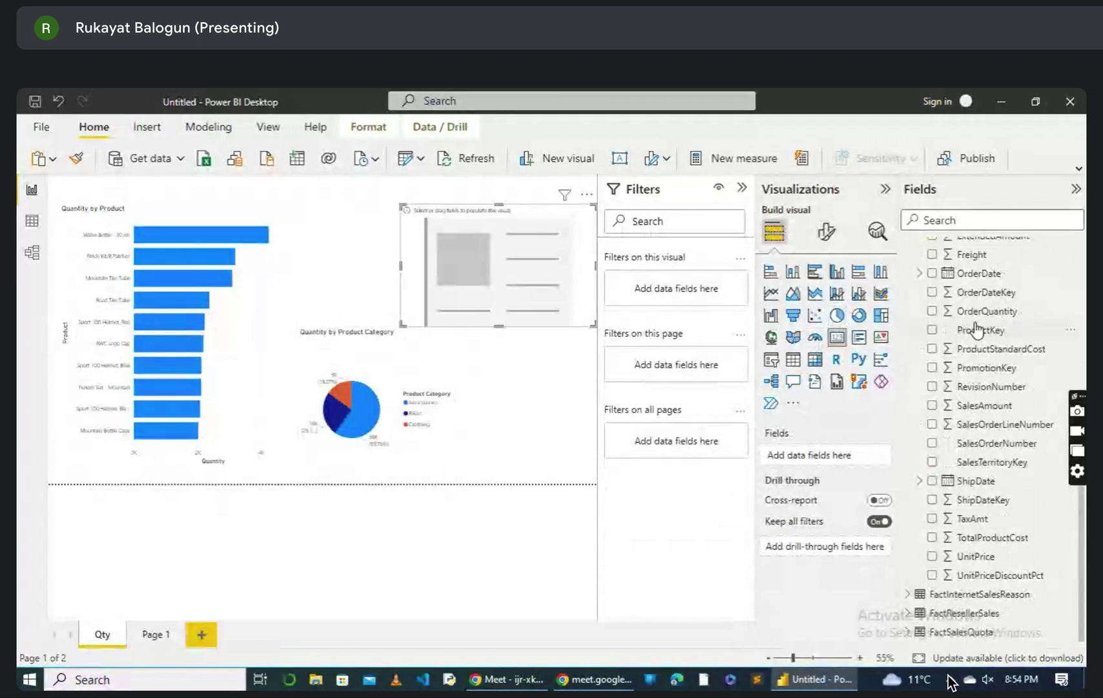
pyautogui.click(932, 311)
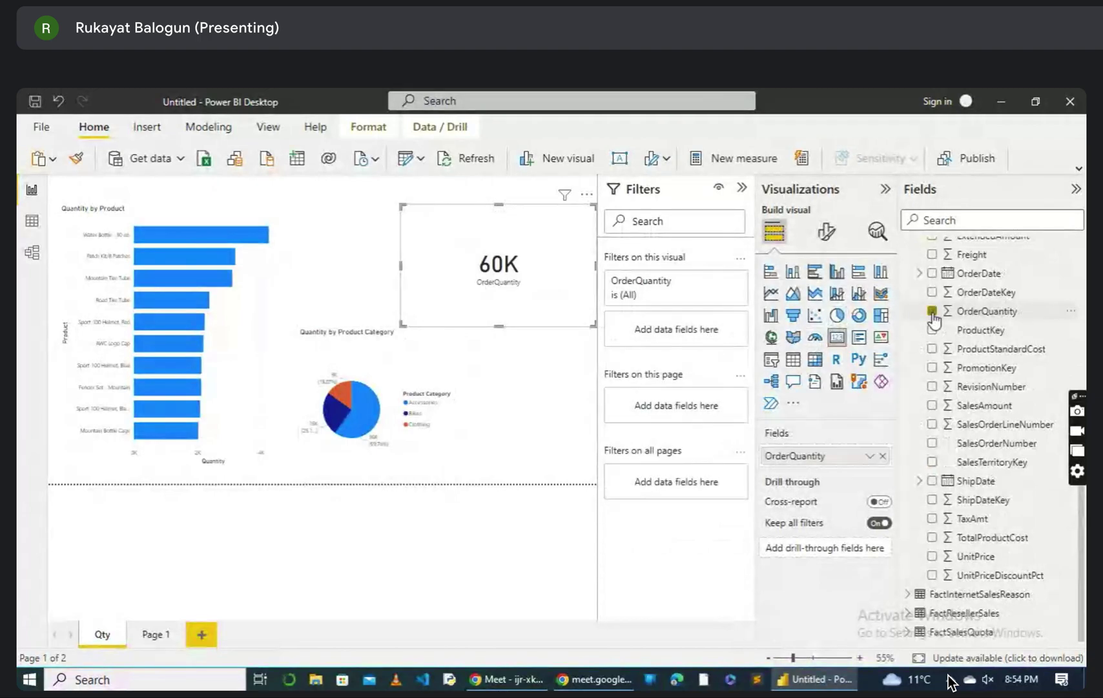
# Step: Move the OrderQuantity card above the pie chart and narrow it to leave space beside it
pyautogui.moveTo(521, 252); pyautogui.dragTo(481, 241)
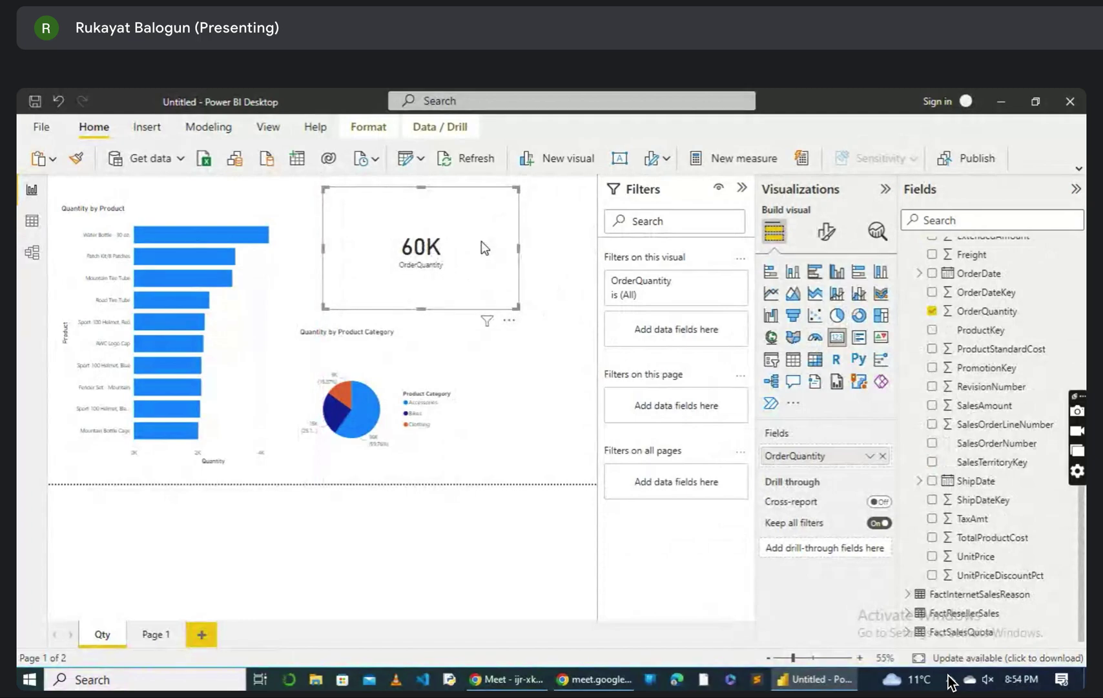
pyautogui.moveTo(520, 250); pyautogui.dragTo(456, 243)
pyautogui.click(492, 251)
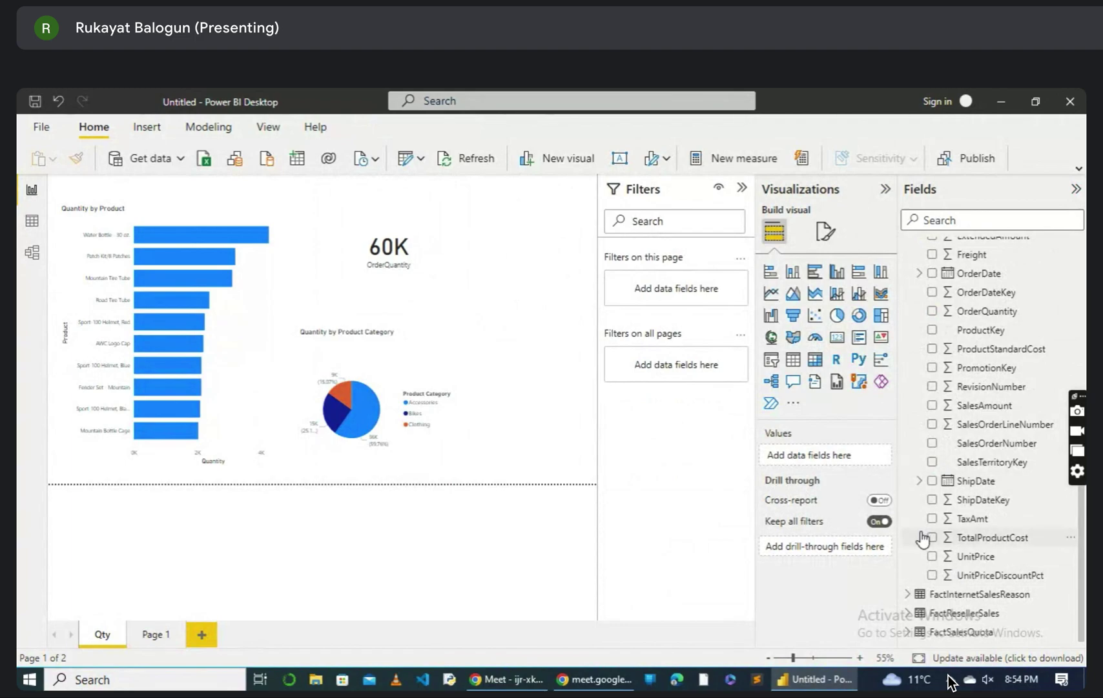
# Step: Add a SalesAmount card beside the OrderQuantity card and reduce its size
pyautogui.click(837, 340)
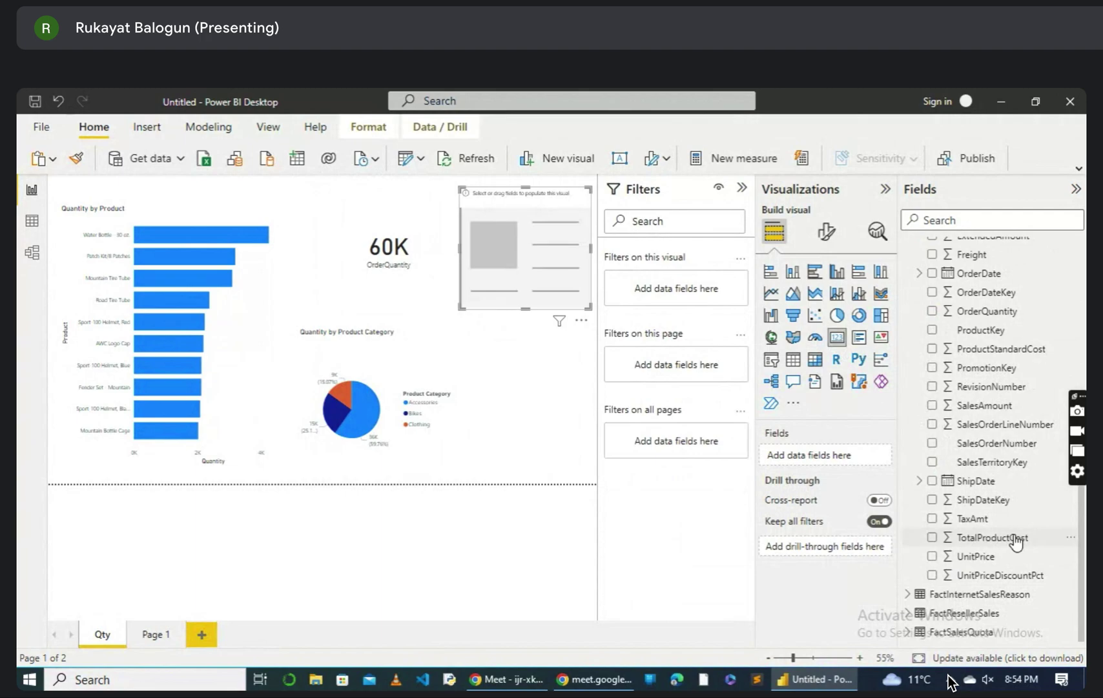
pyautogui.click(932, 405)
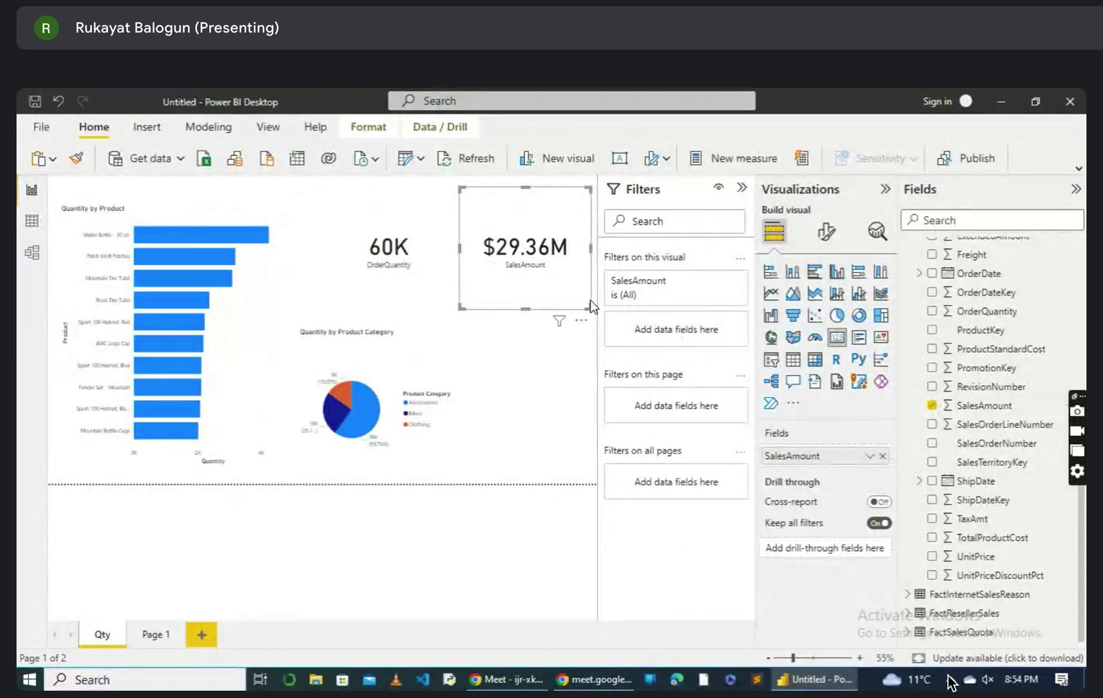
pyautogui.moveTo(588, 315); pyautogui.dragTo(531, 247)
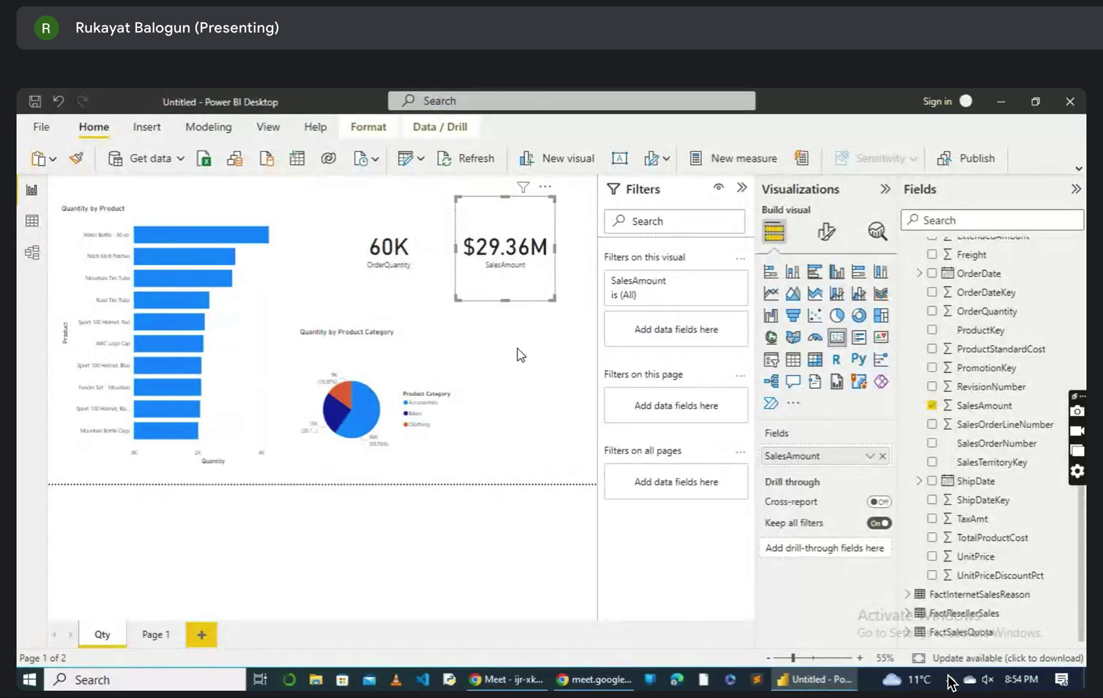
# Step: Add a TaxAmt card to the Qty page, shrink it, and place it at the page's edge below the SalesAmount card
pyautogui.click(517, 347)
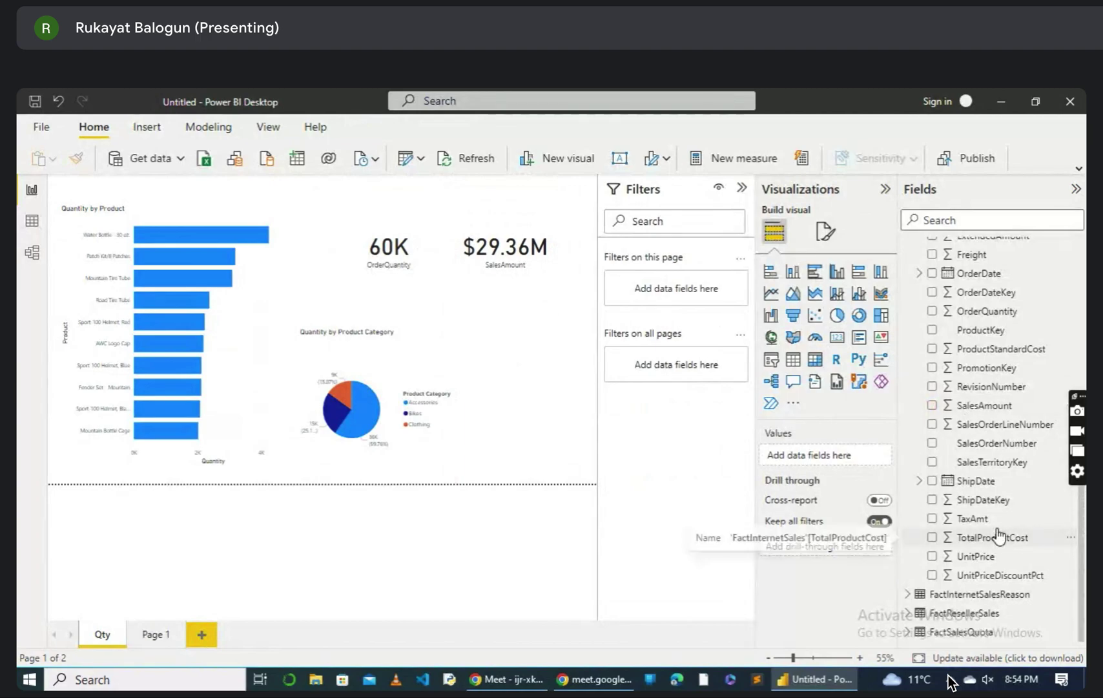
pyautogui.click(932, 519)
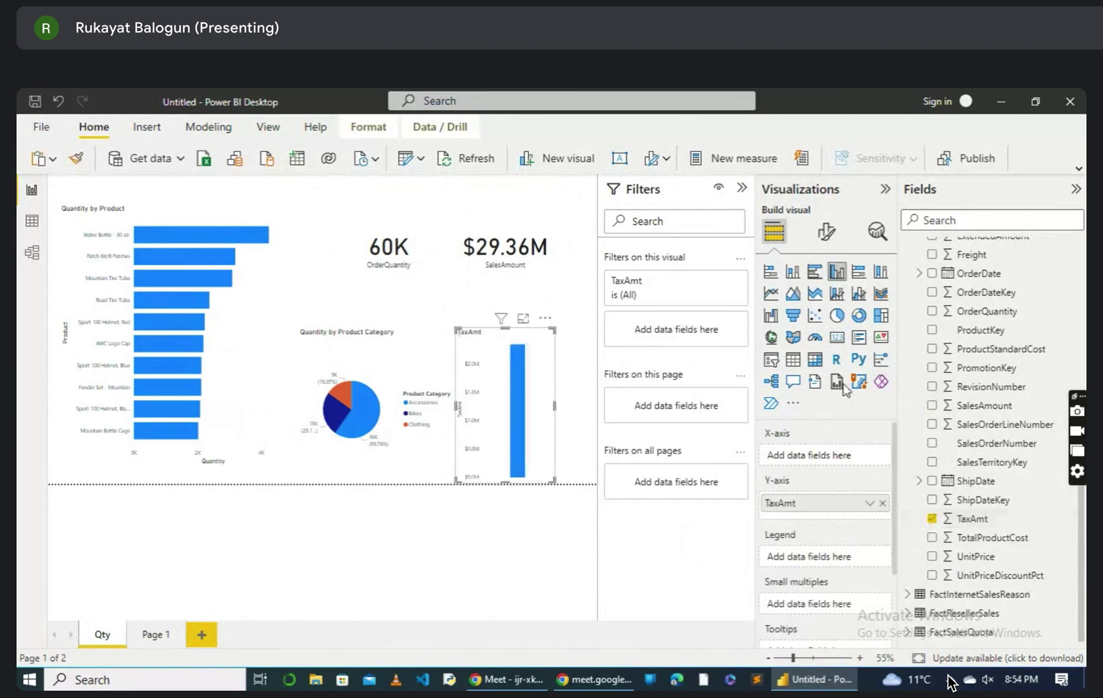
pyautogui.click(837, 336)
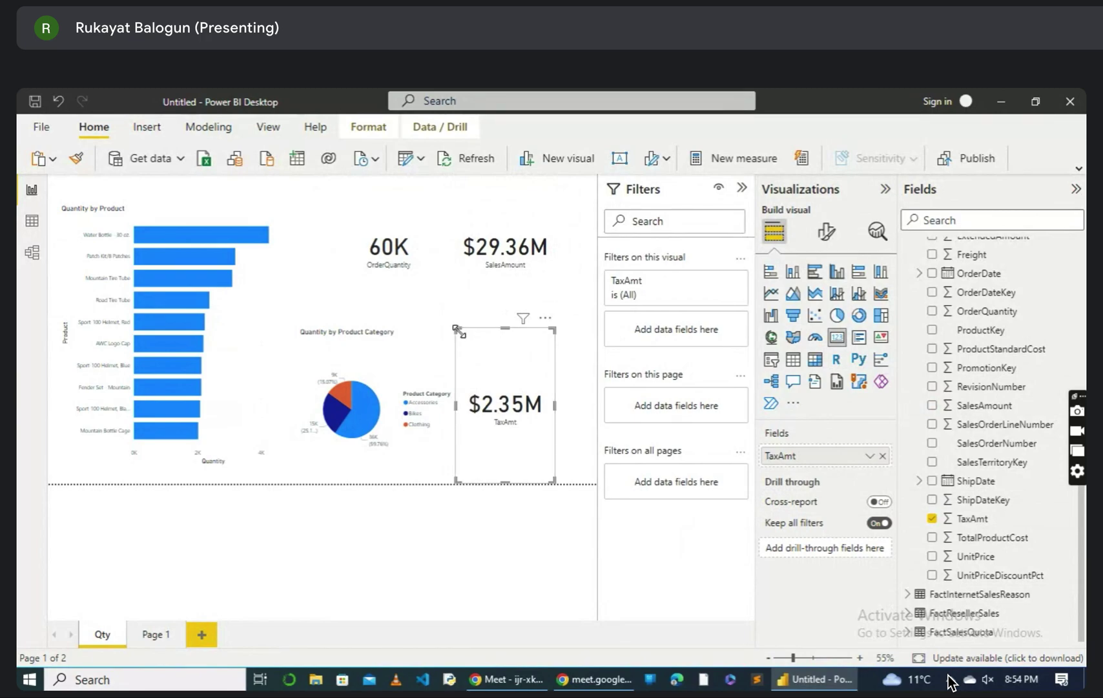
pyautogui.moveTo(458, 330); pyautogui.dragTo(485, 385)
pyautogui.moveTo(555, 434); pyautogui.dragTo(570, 325)
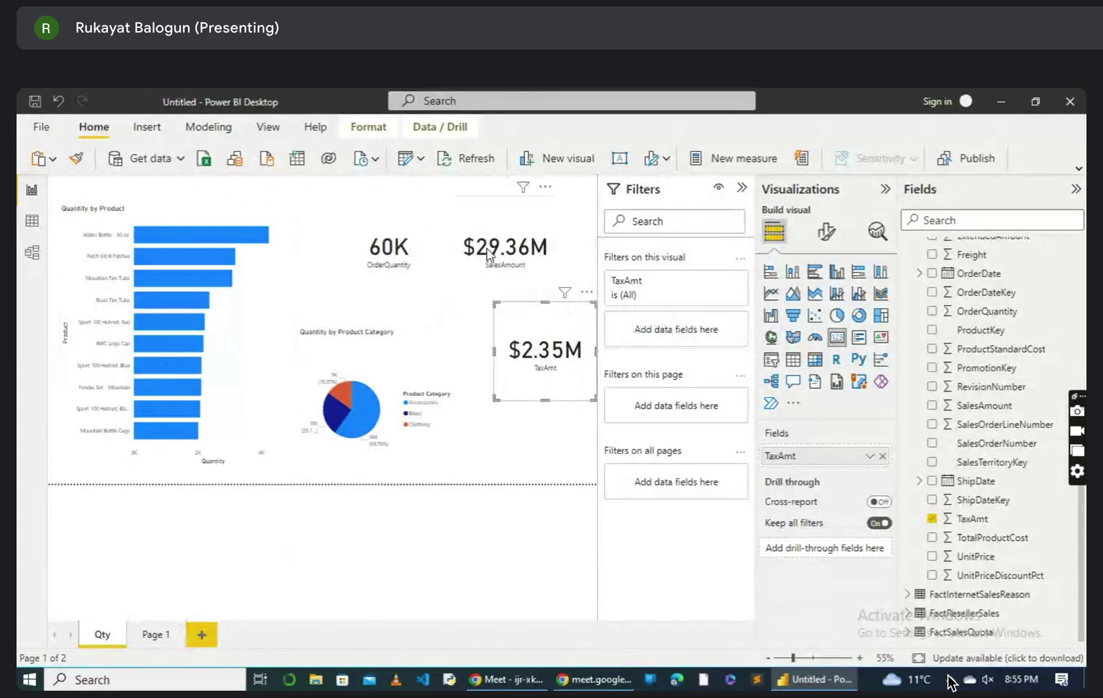
# Step: Rename Page 1 as Card and return to the Qty page
pyautogui.click(153, 635)
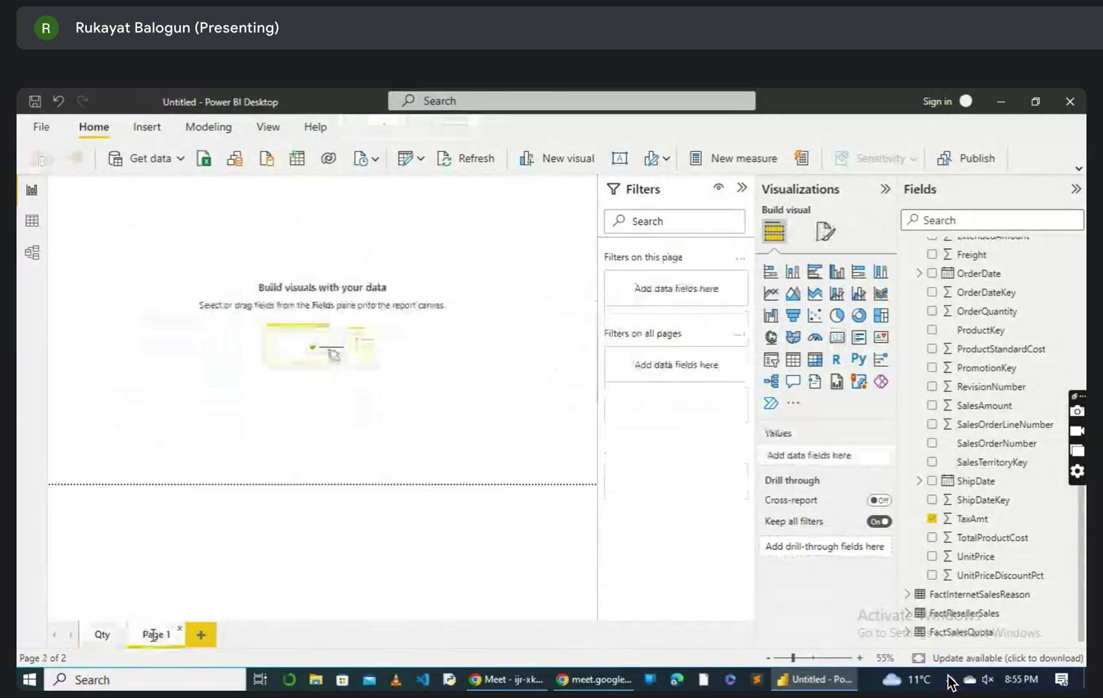
pyautogui.write('Card')
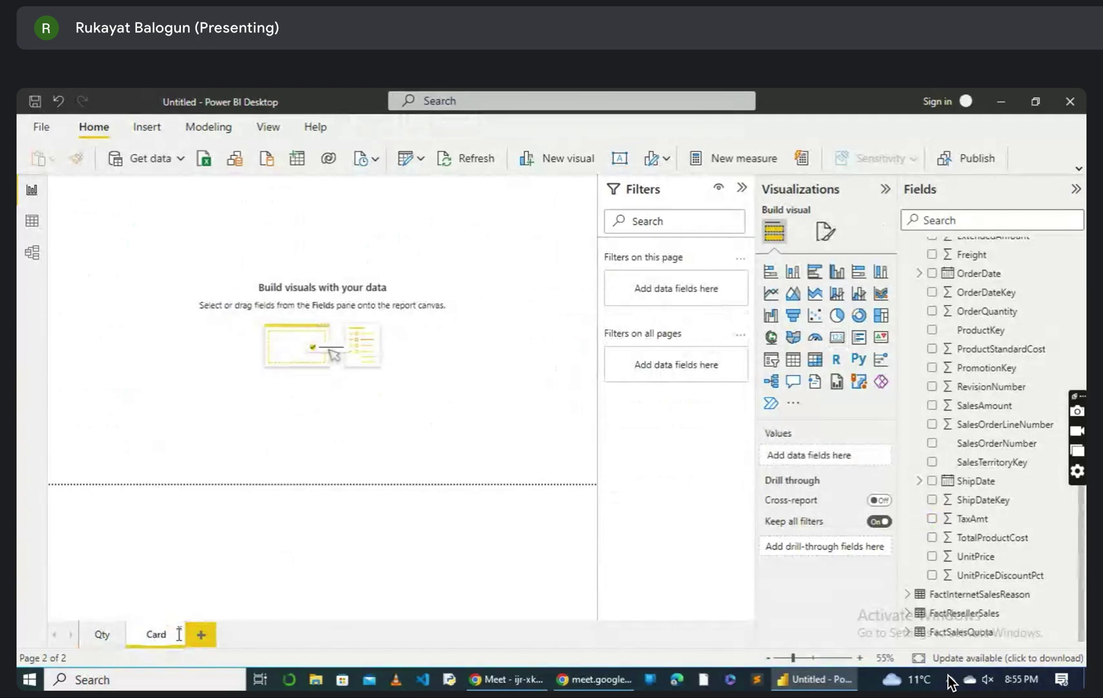
pyautogui.press('Return')
pyautogui.click(113, 628)
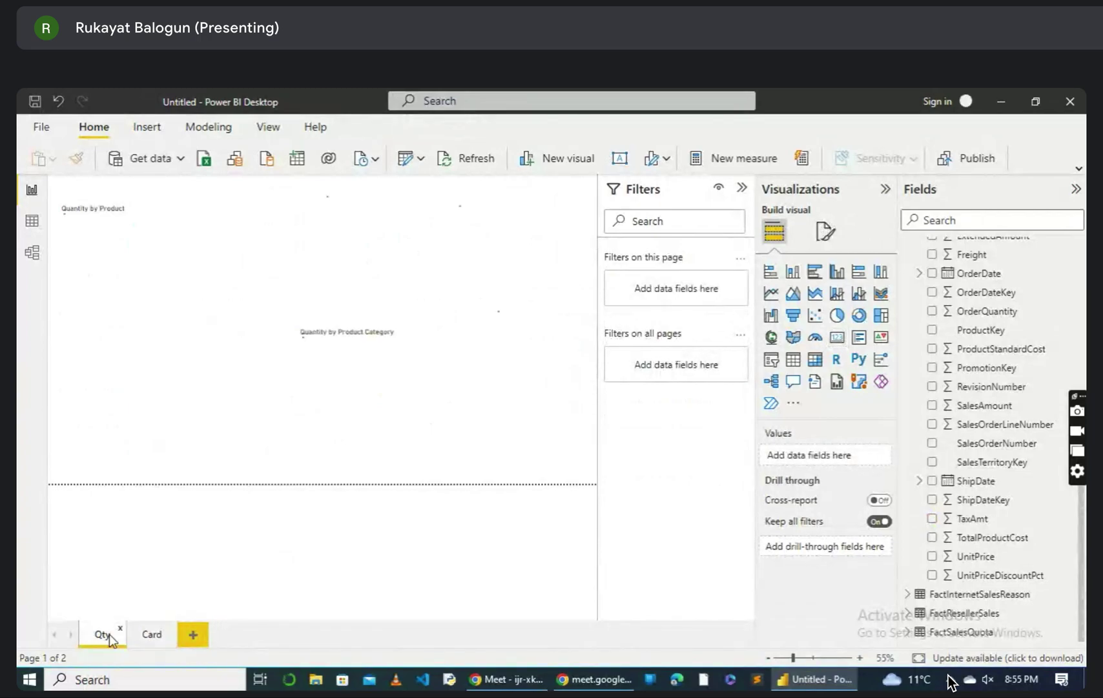
# Step: Move the OrderQuantity card down over the pie chart and check its available options
pyautogui.click(453, 208)
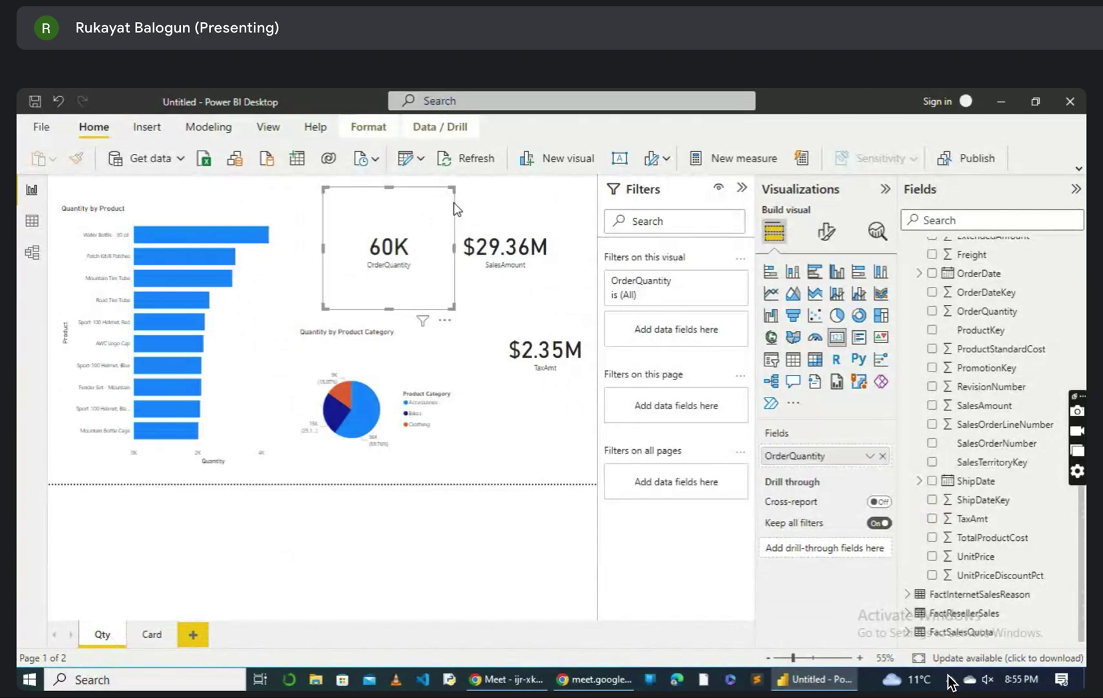
pyautogui.click(445, 319)
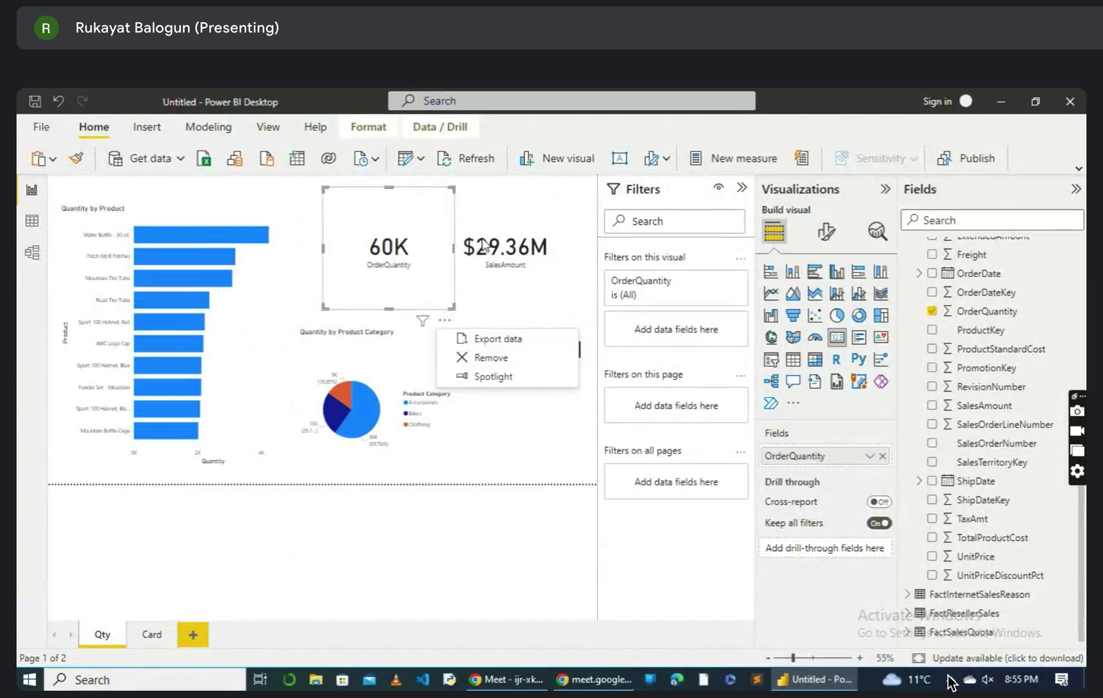
pyautogui.click(455, 202)
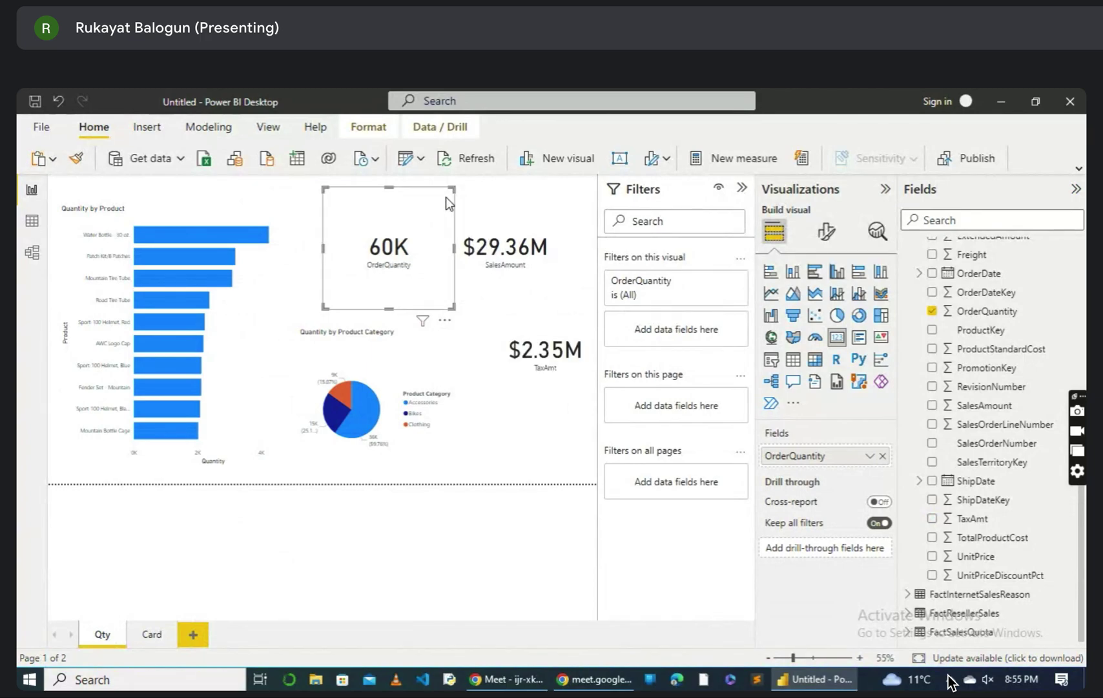
pyautogui.moveTo(449, 193); pyautogui.dragTo(469, 331)
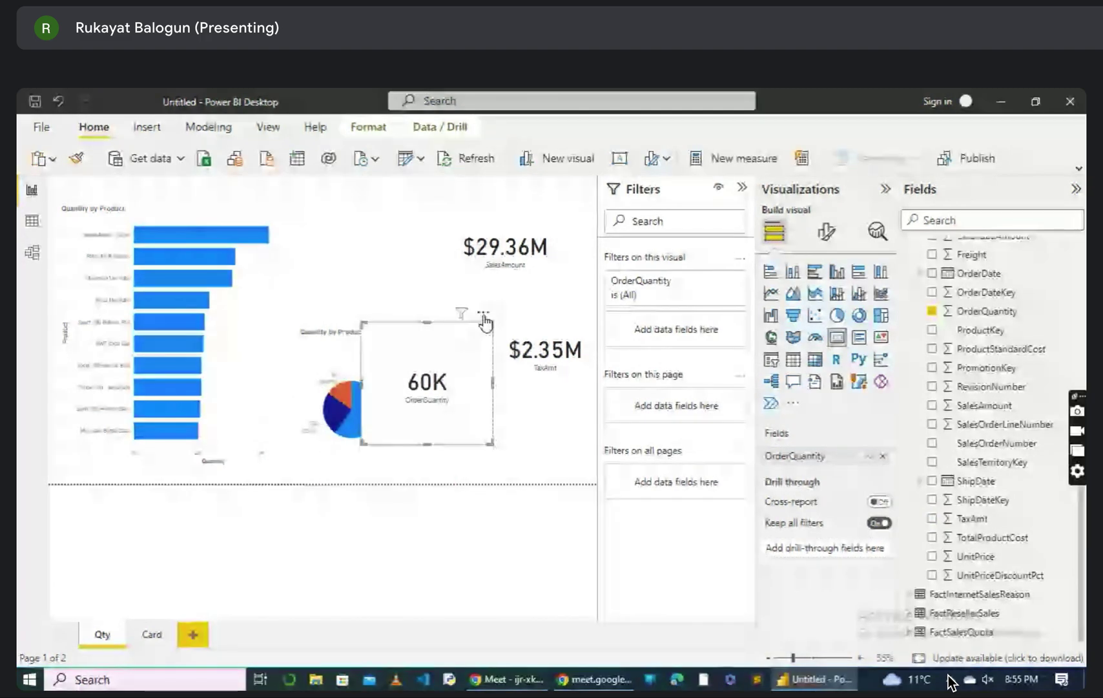
pyautogui.click(484, 312)
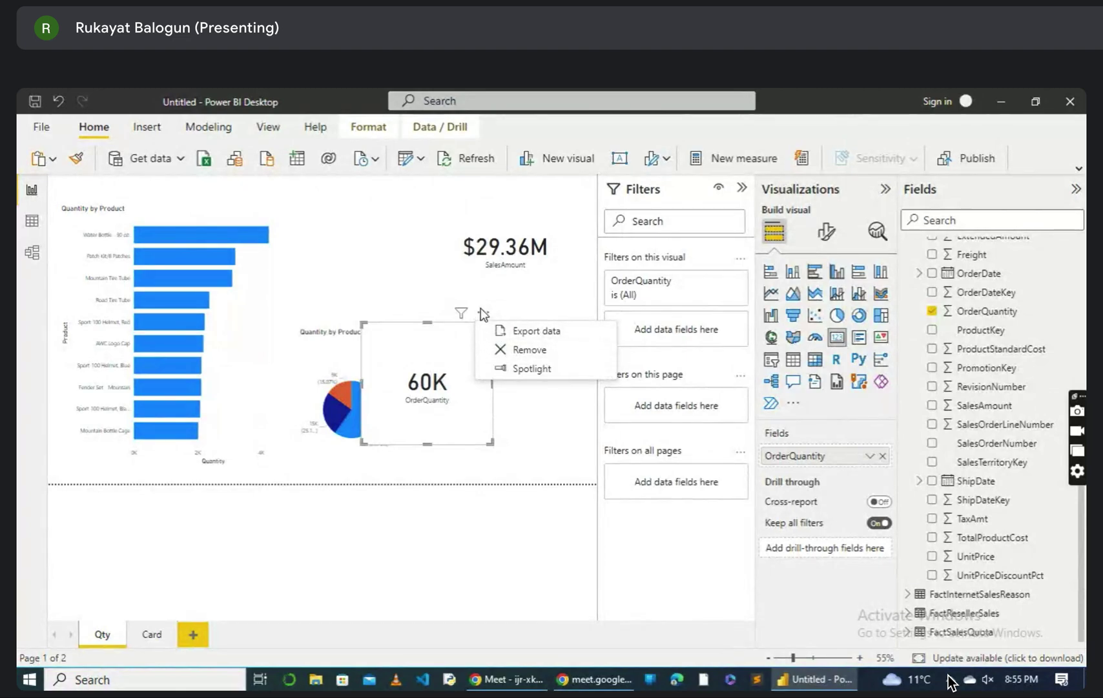
pyautogui.click(473, 409)
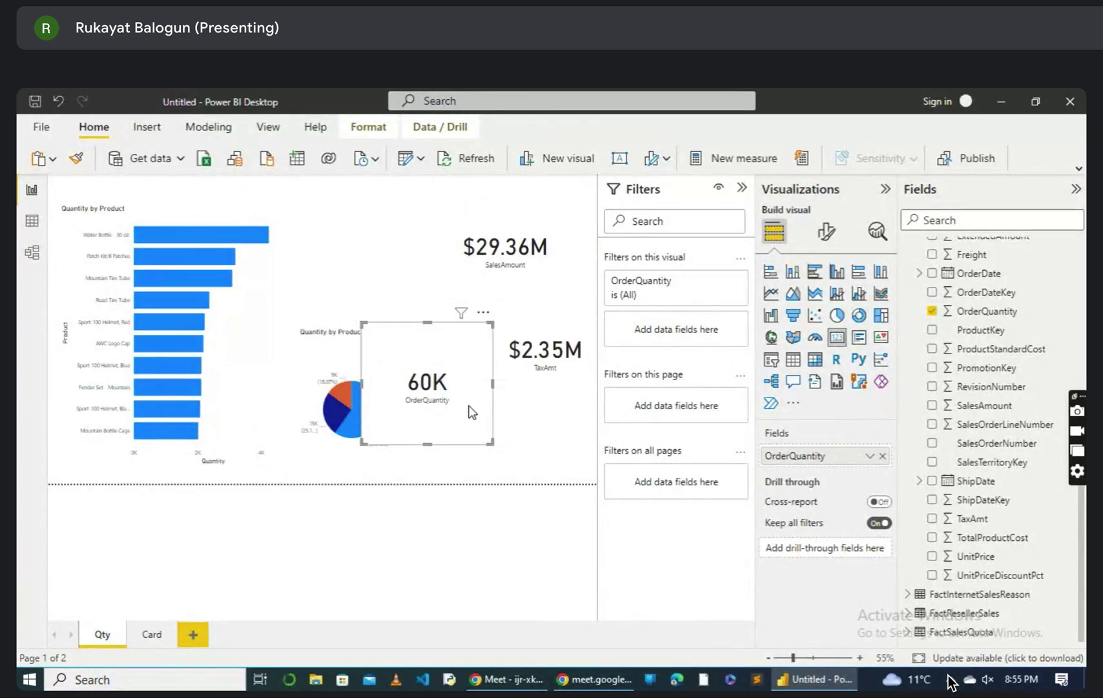
# Step: Remove the OrderQuantity card from the Qty page and undo the removal
pyautogui.click(491, 315)
pyautogui.click(490, 348)
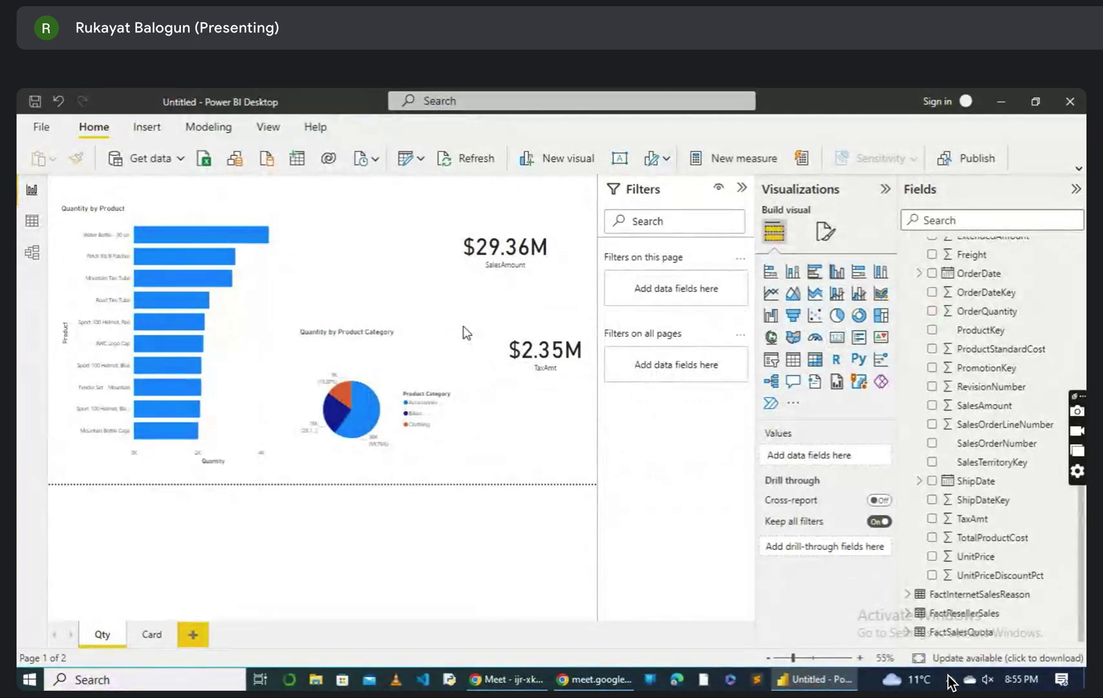
pyautogui.click(510, 406)
pyautogui.hotkey('ctrl', 'z')
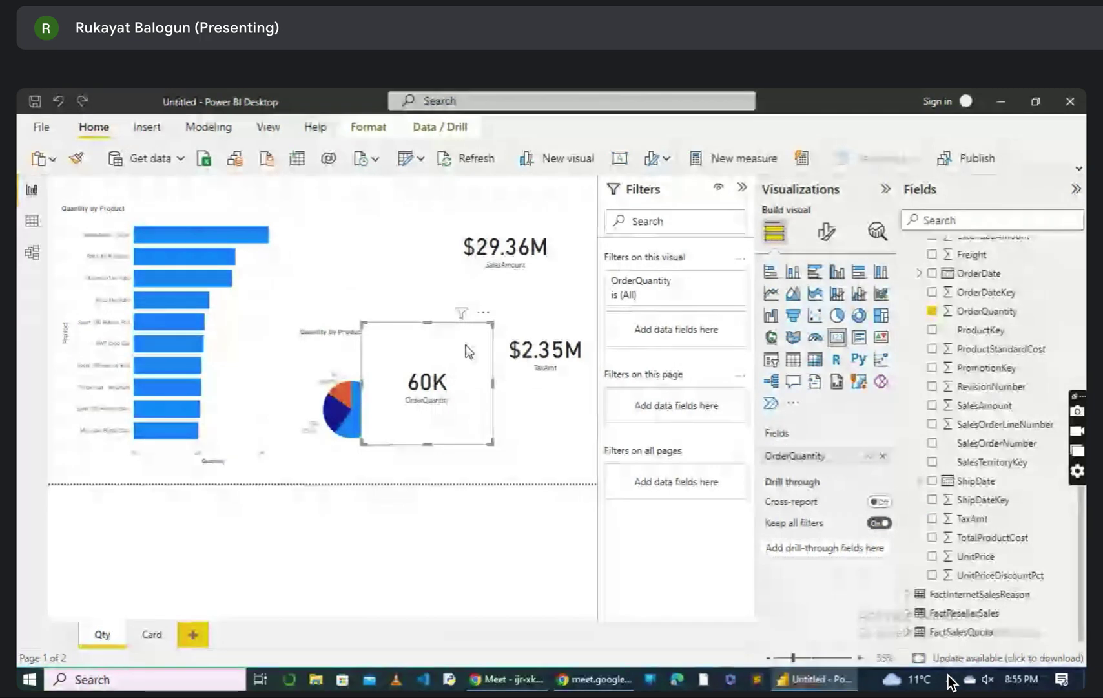
# Step: Cut the OrderQuantity card from the Qty page and paste it into the upper-left corner of the Card page
pyautogui.press('Delete')
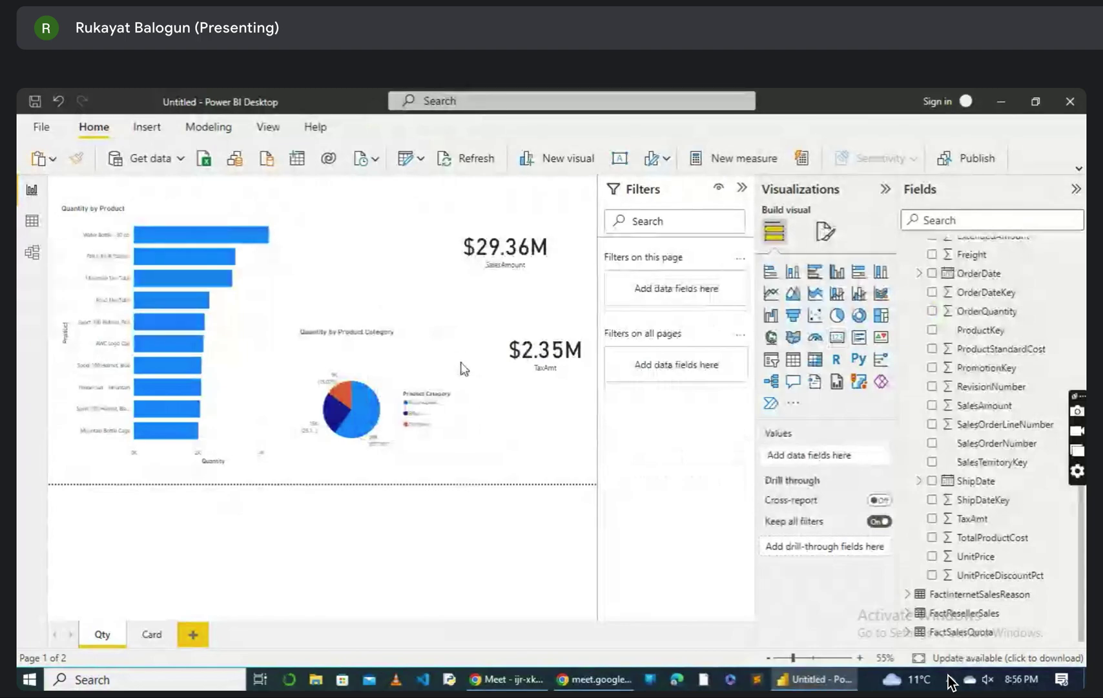
pyautogui.click(160, 643)
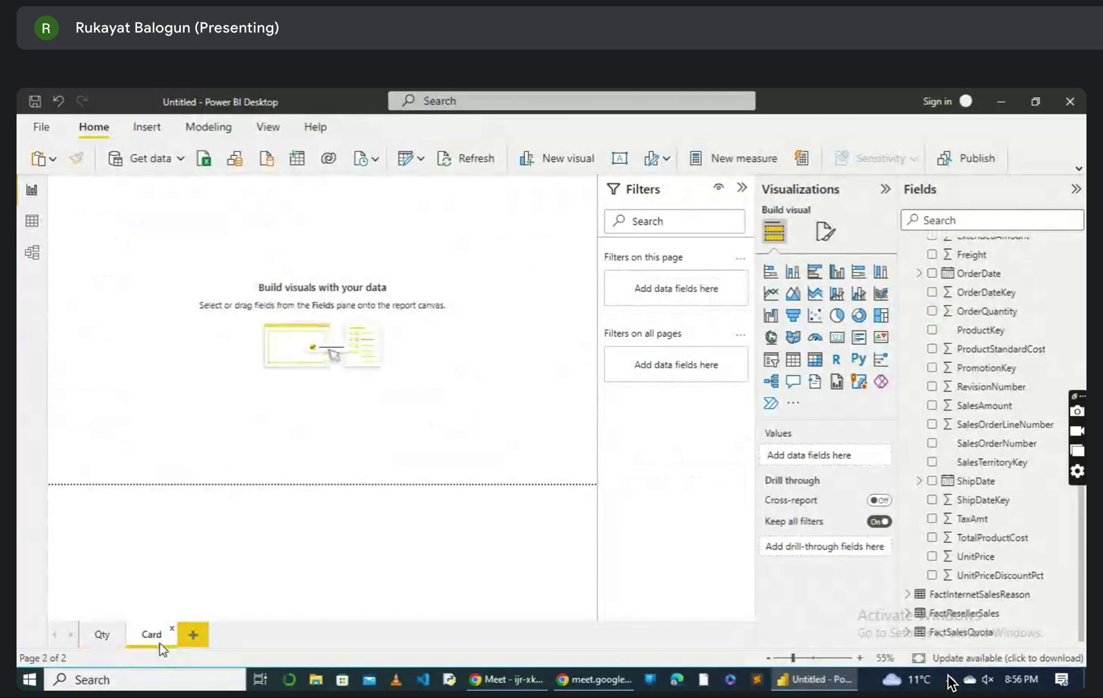
pyautogui.hotkey('ctrl', 'v')
pyautogui.moveTo(387, 355); pyautogui.dragTo(95, 231)
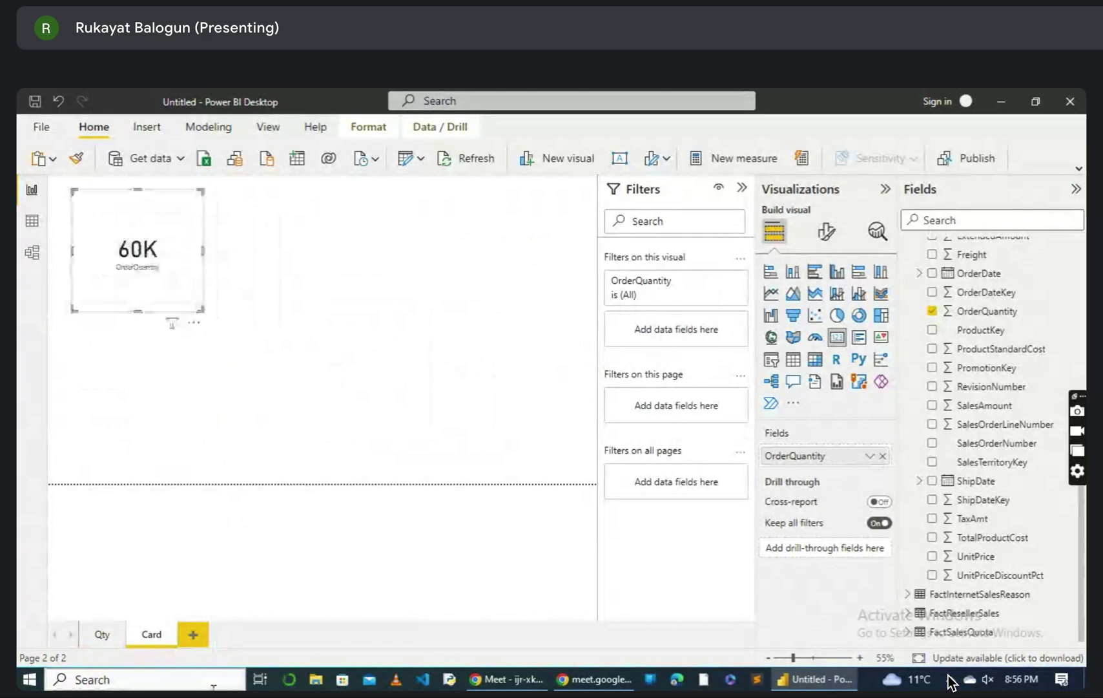
# Step: Transfer the TaxAmt card from the Qty page to the Card page, placing it beside the OrderQuantity card
pyautogui.click(101, 632)
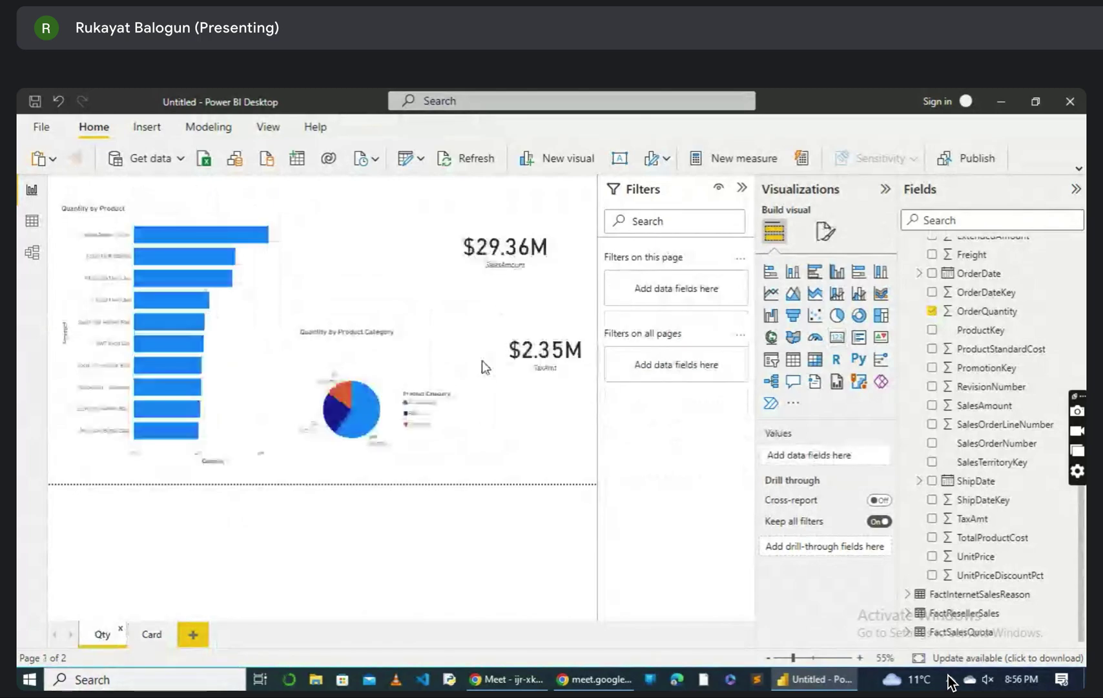
pyautogui.click(516, 377)
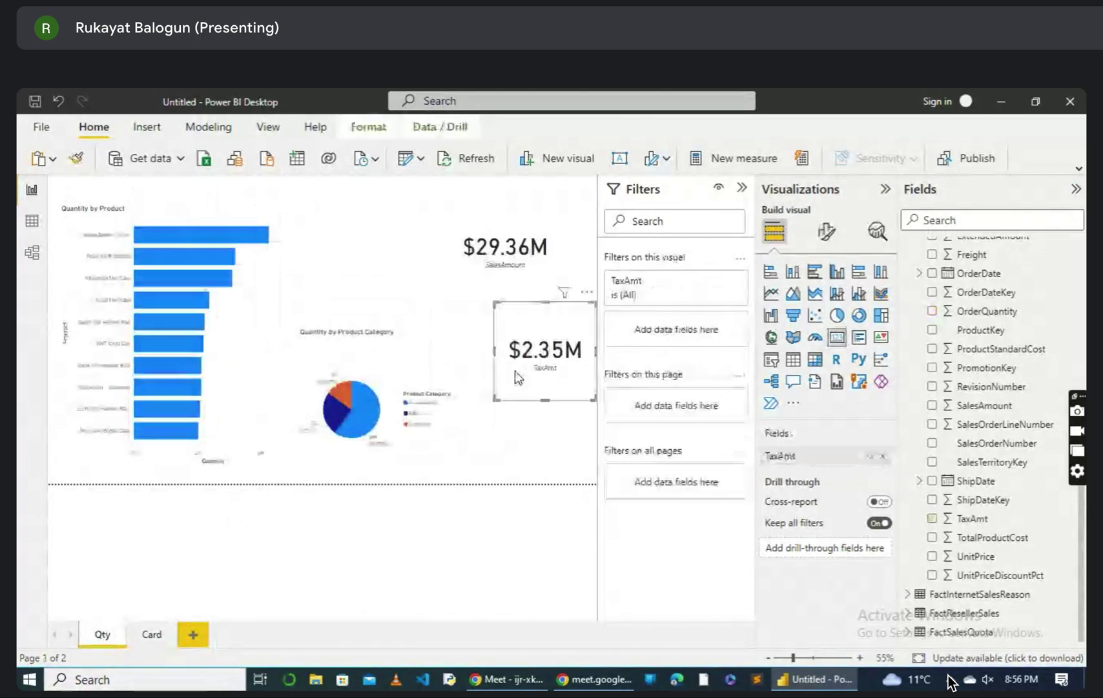
pyautogui.press('Delete')
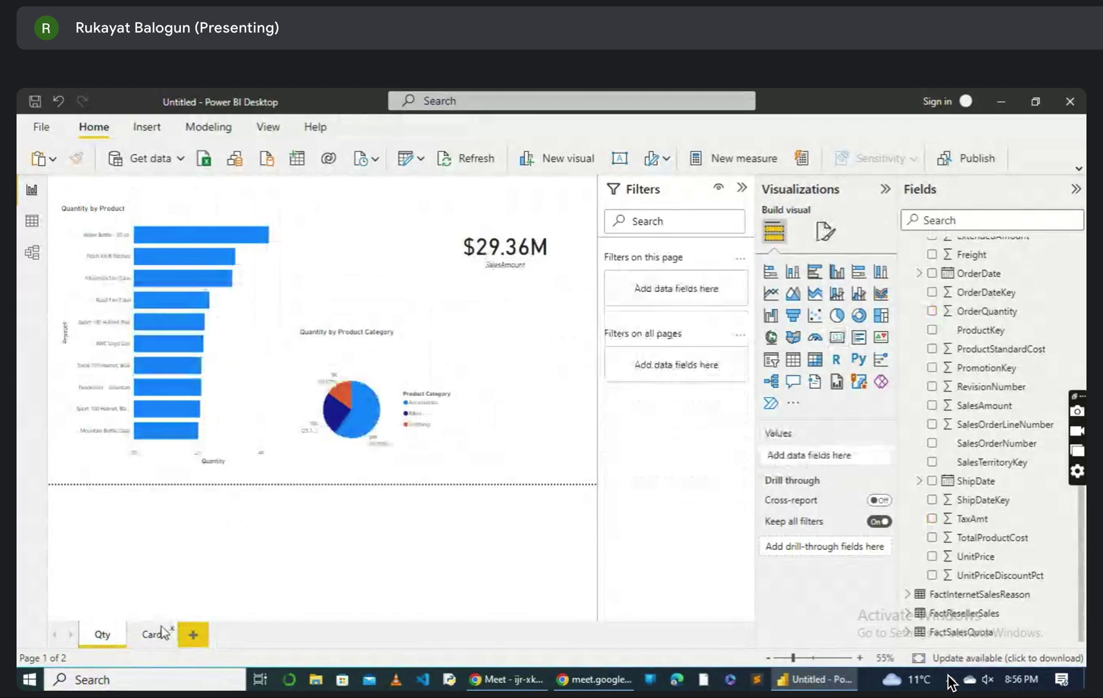
pyautogui.click(152, 634)
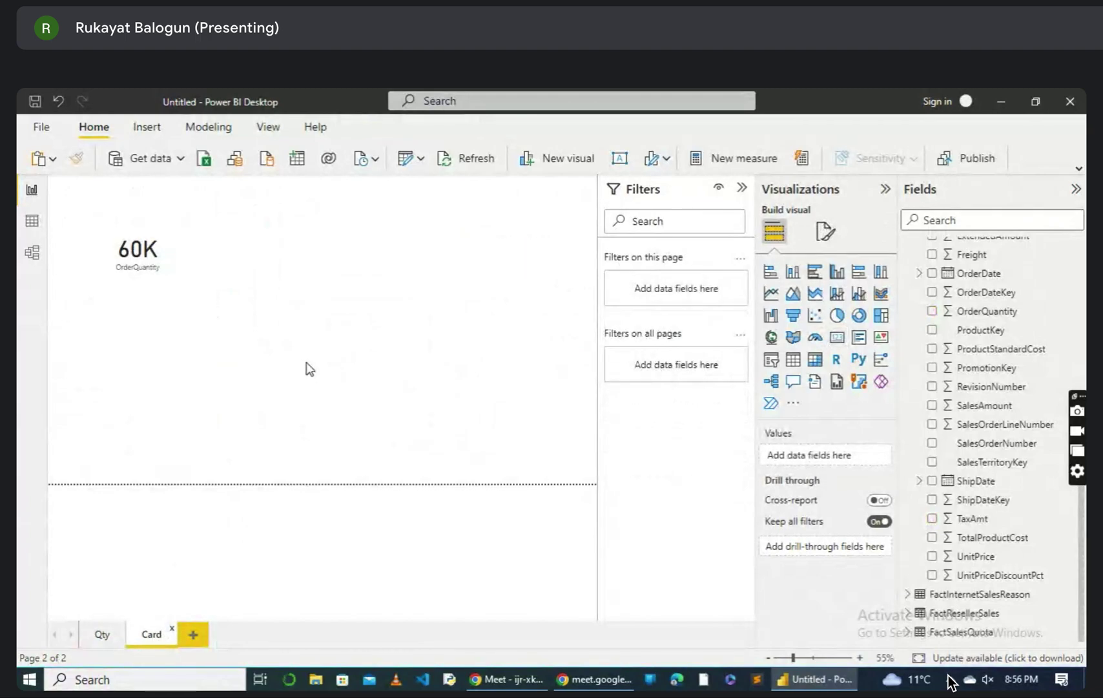
pyautogui.moveTo(493, 318); pyautogui.dragTo(239, 233)
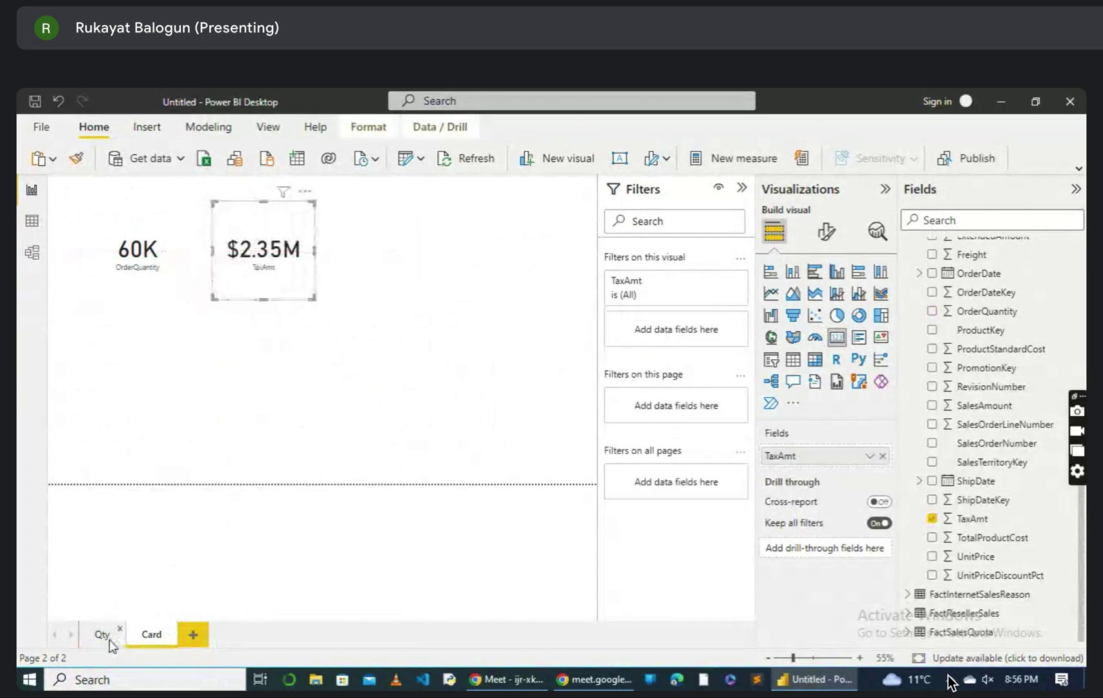
# Step: Transfer the SalesAmount card from the Qty page to the Card page, placing it to the right of the TaxAmt card
pyautogui.click(103, 634)
pyautogui.click(507, 259)
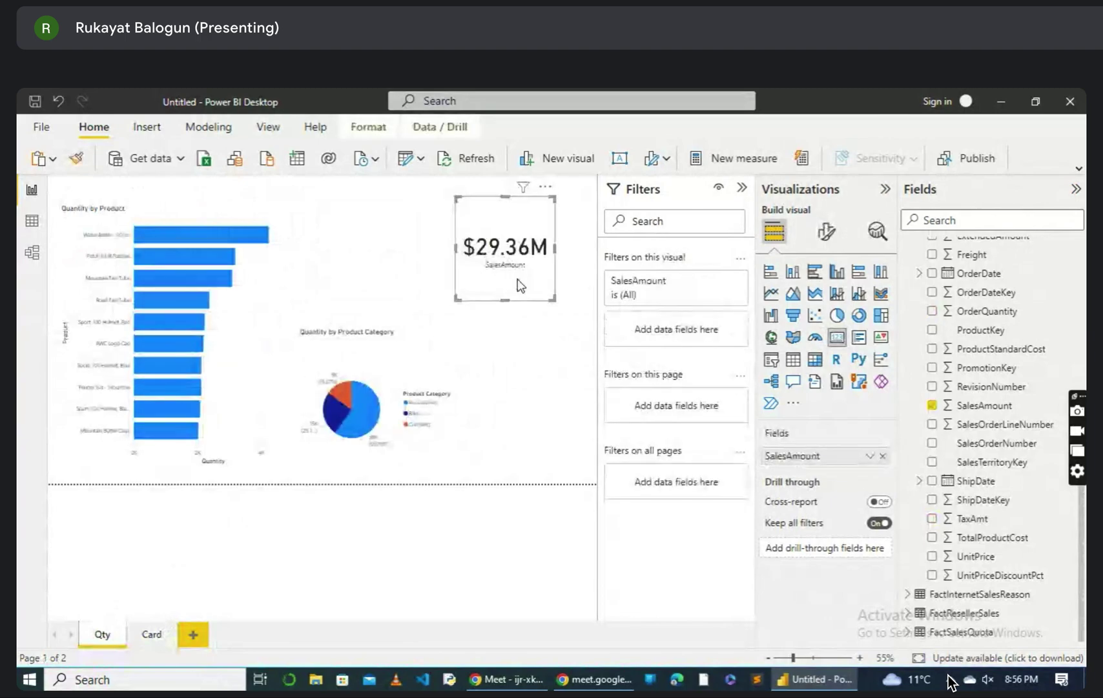
pyautogui.press('Delete')
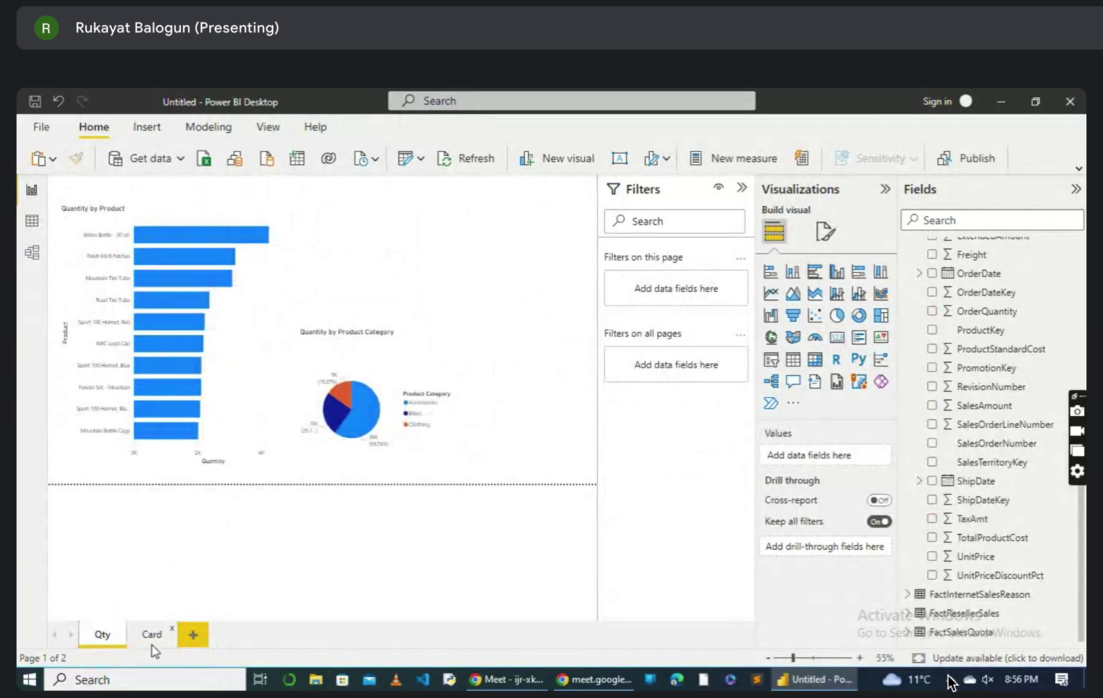
pyautogui.click(151, 634)
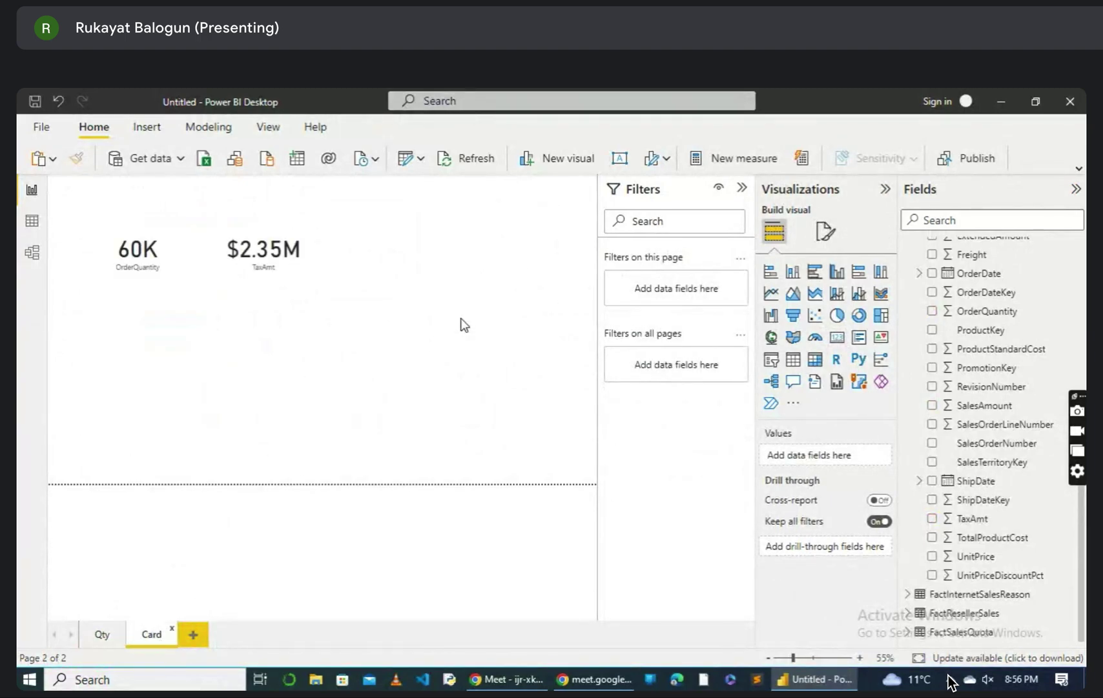
pyautogui.hotkey('ctrl', 'v')
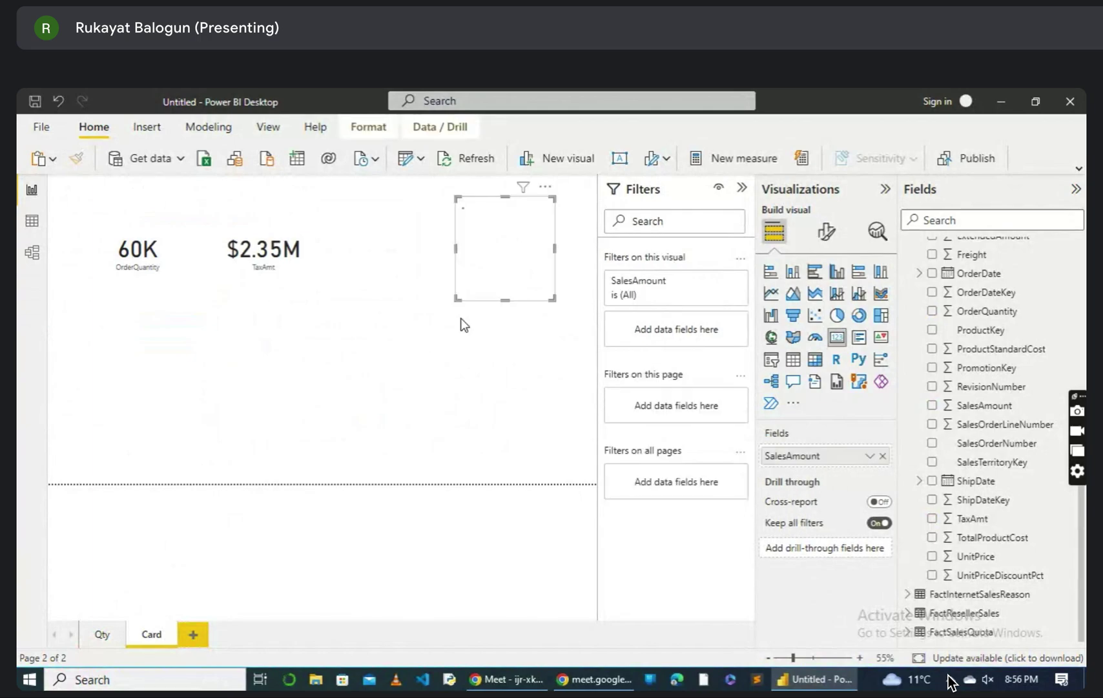
pyautogui.moveTo(525, 275); pyautogui.dragTo(431, 289)
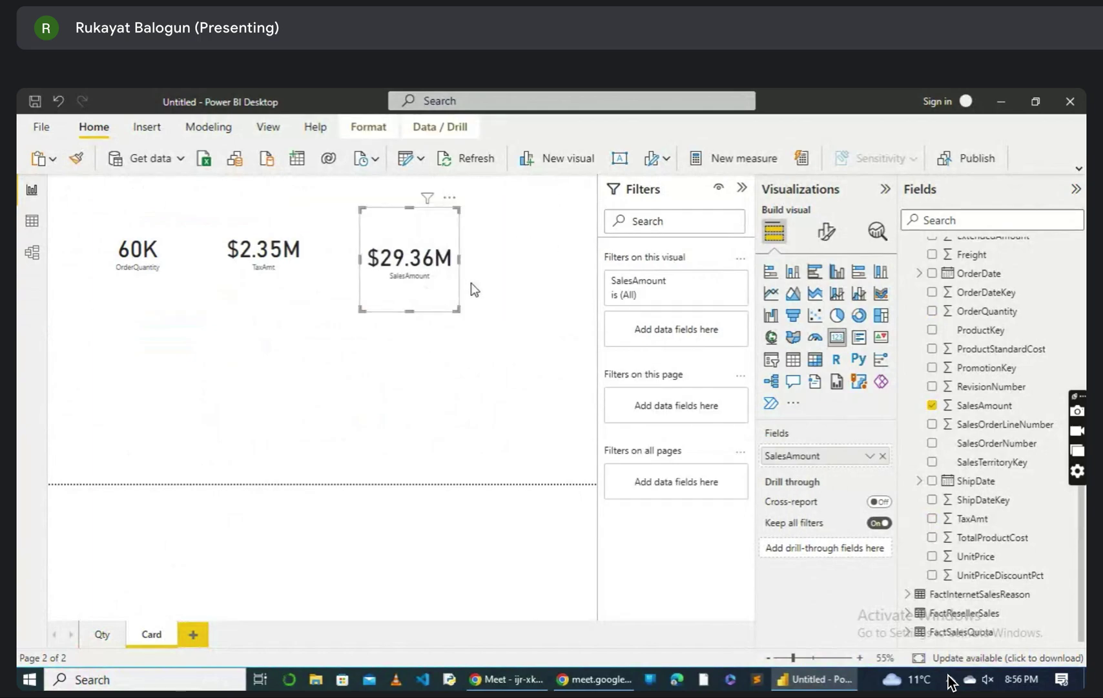
pyautogui.click(506, 304)
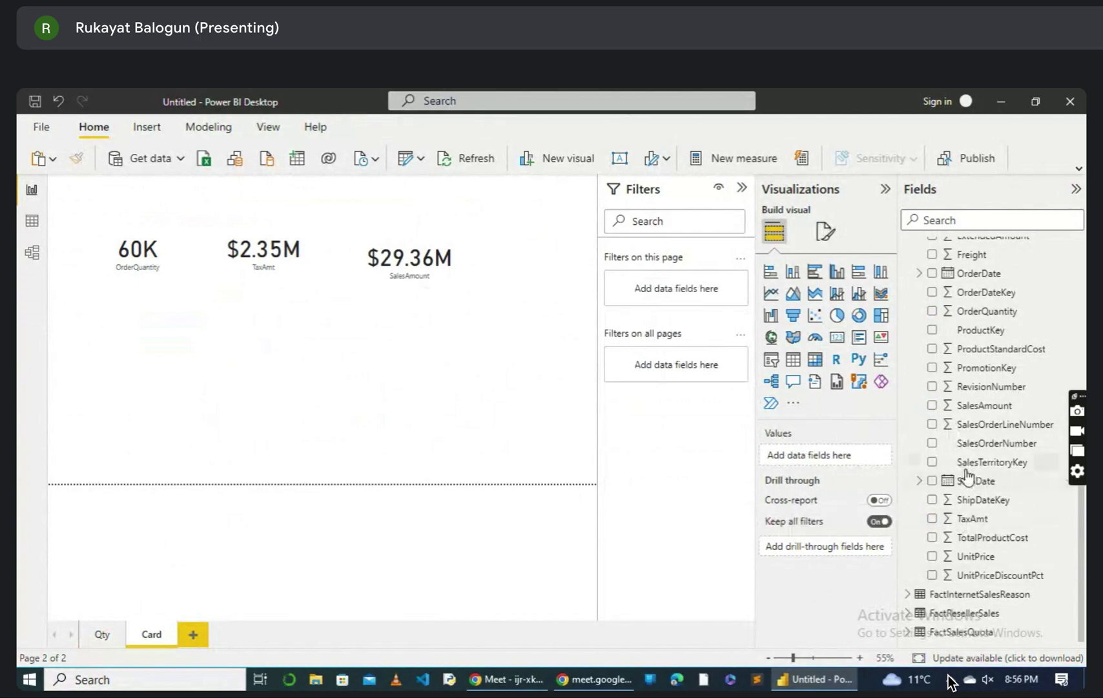
# Step: Add a card visual showing DiscountAmount from FactInternetSales below the OrderQuantity card on the Card page
pyautogui.scroll(1, 968, 477)
pyautogui.scroll(5, 968, 476)
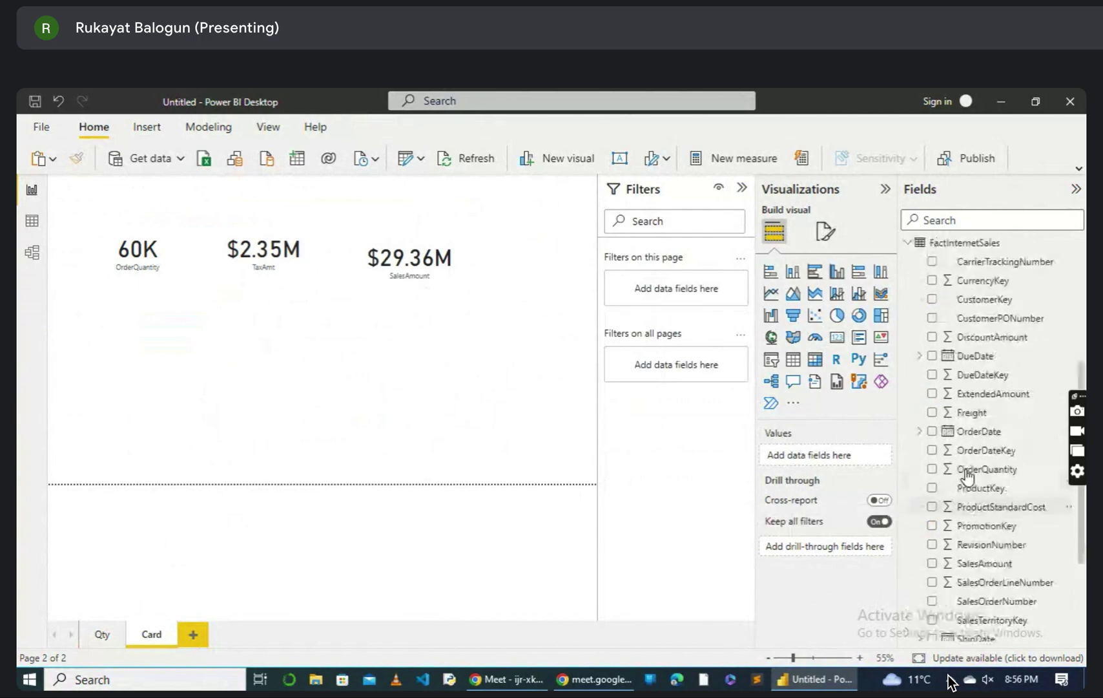
pyautogui.scroll(4, 967, 476)
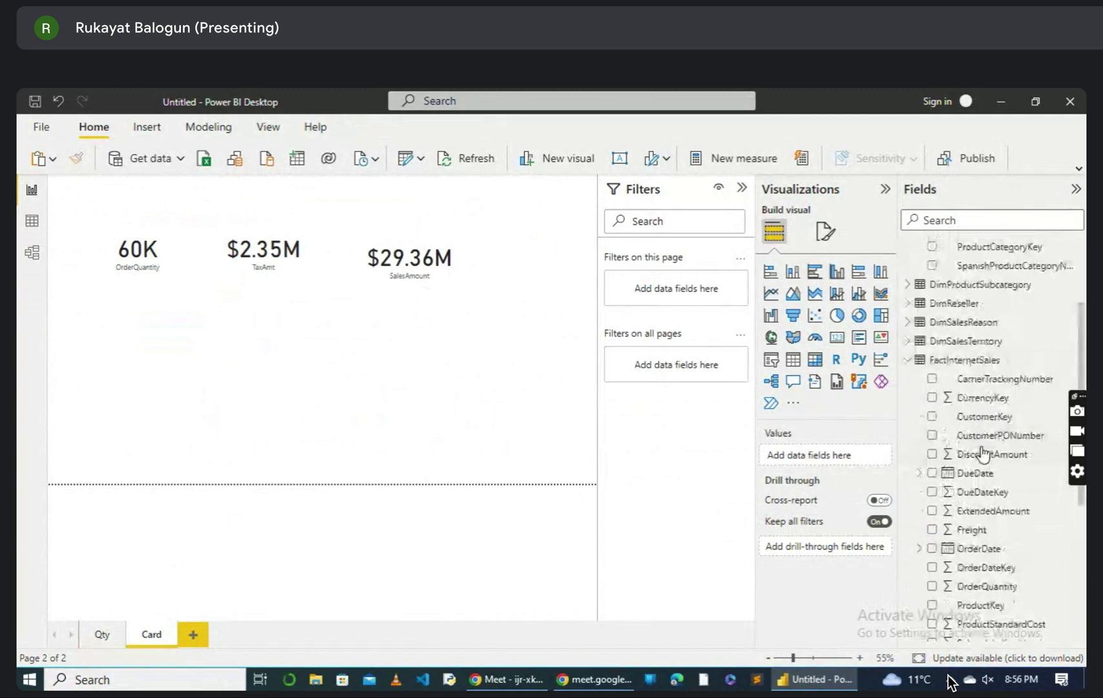
pyautogui.scroll(-2, 983, 454)
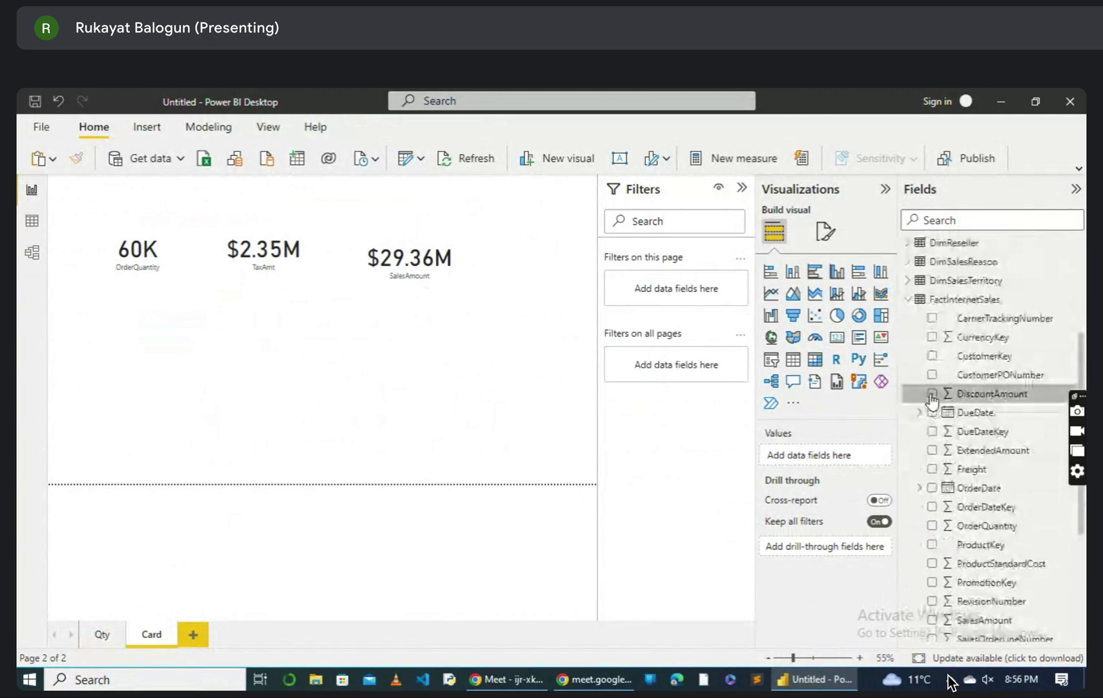
pyautogui.click(932, 395)
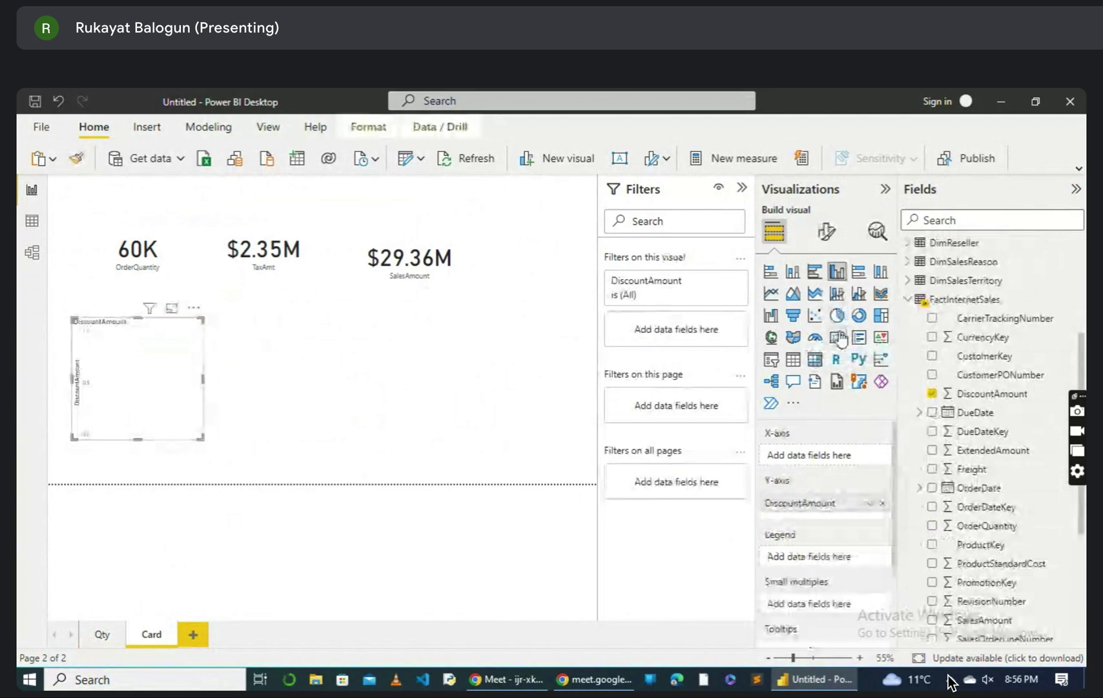
pyautogui.click(838, 338)
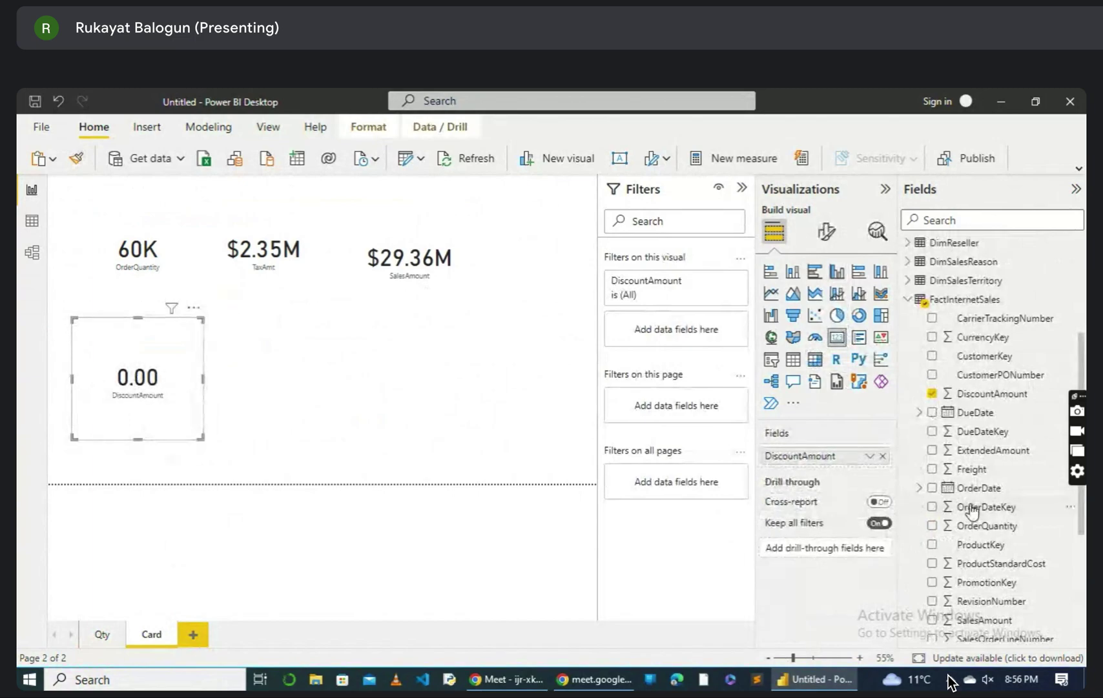
pyautogui.scroll(5, 988, 395)
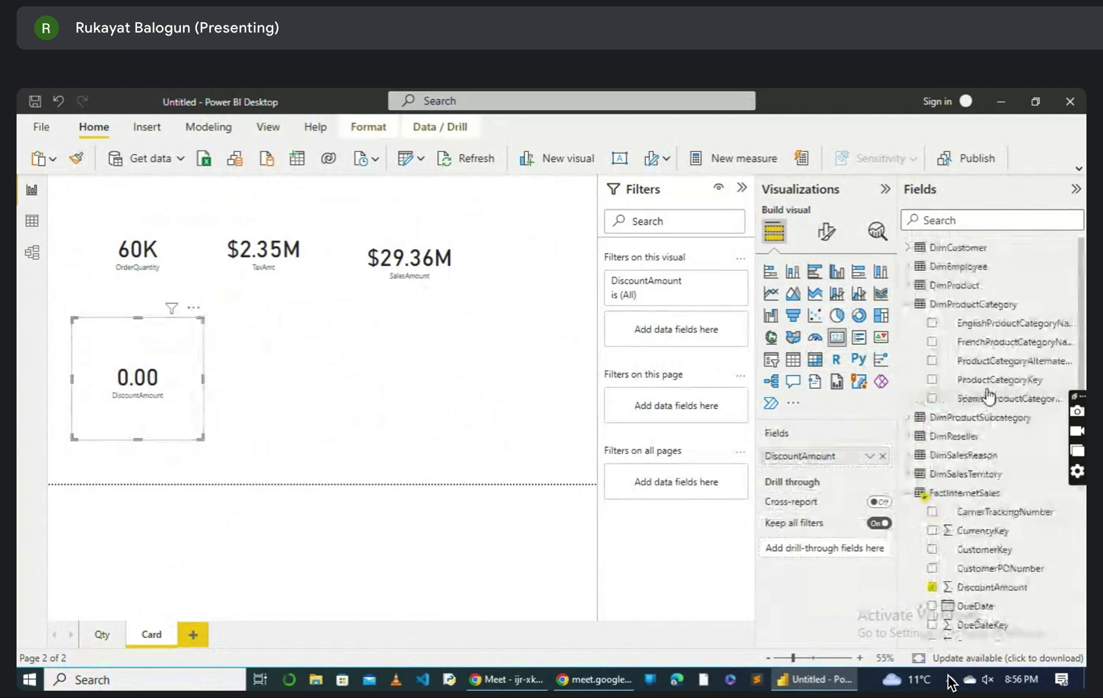
# Step: Look through the FactInternetSales fields for another measure to show in the card below the OrderQuantity card
pyautogui.scroll(-1, 988, 396)
pyautogui.scroll(-4, 989, 394)
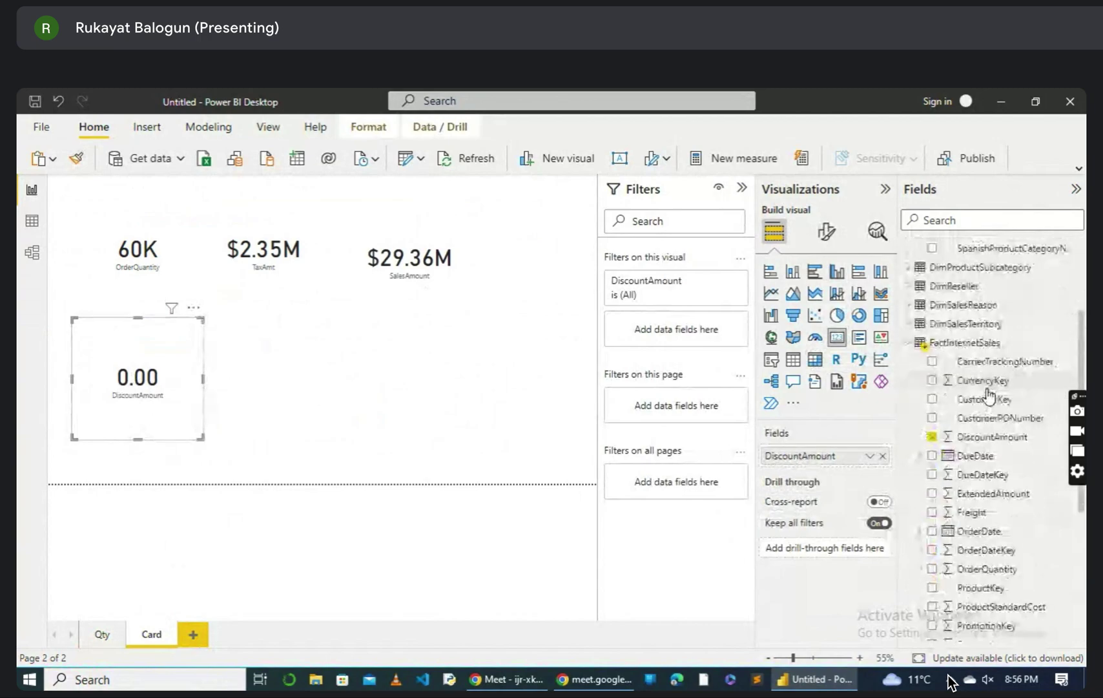
pyautogui.scroll(-2, 989, 395)
pyautogui.scroll(-2, 988, 394)
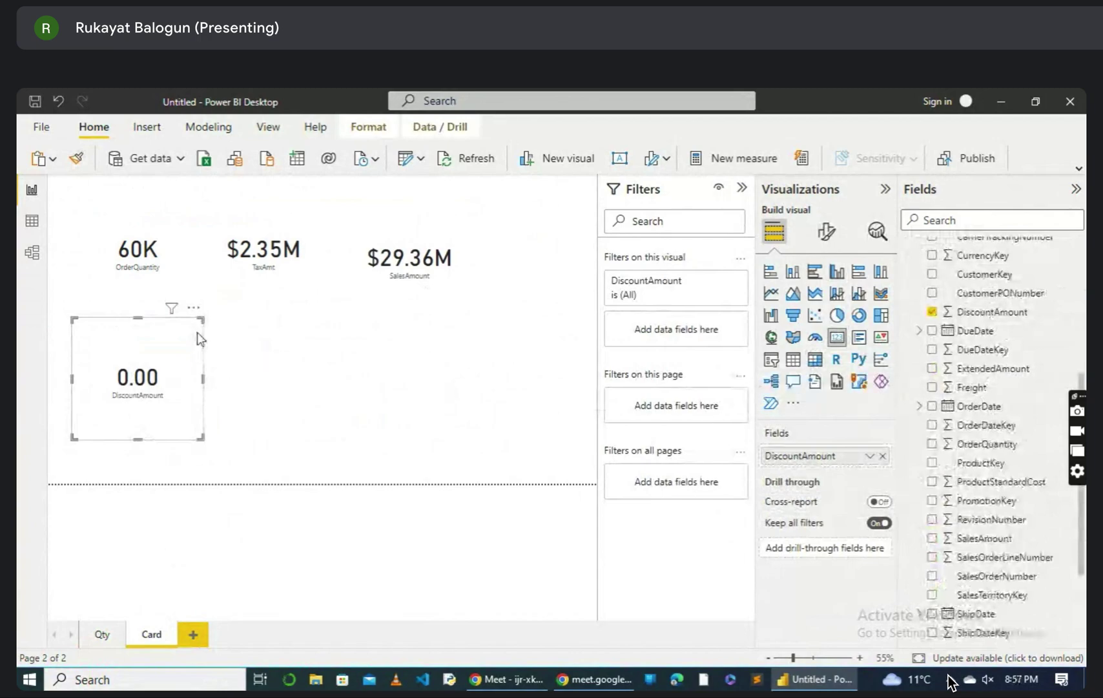
pyautogui.click(195, 309)
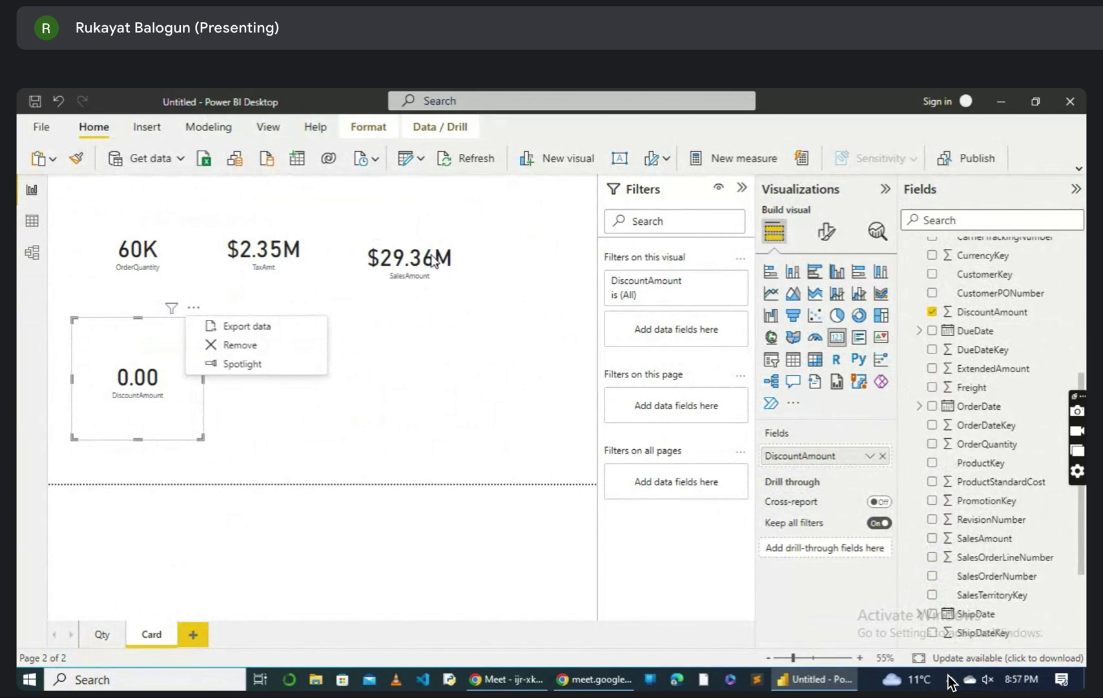
pyautogui.click(1083, 600)
pyautogui.scroll(-3, 1082, 607)
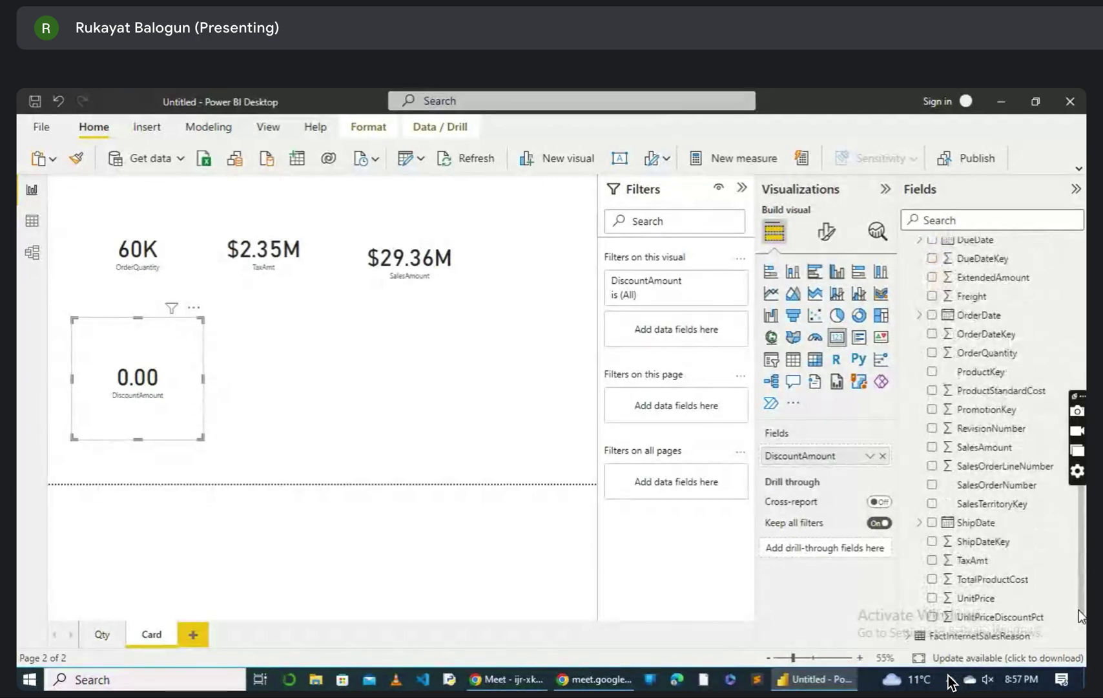
pyautogui.scroll(-1, 1082, 616)
pyautogui.scroll(5, 1079, 611)
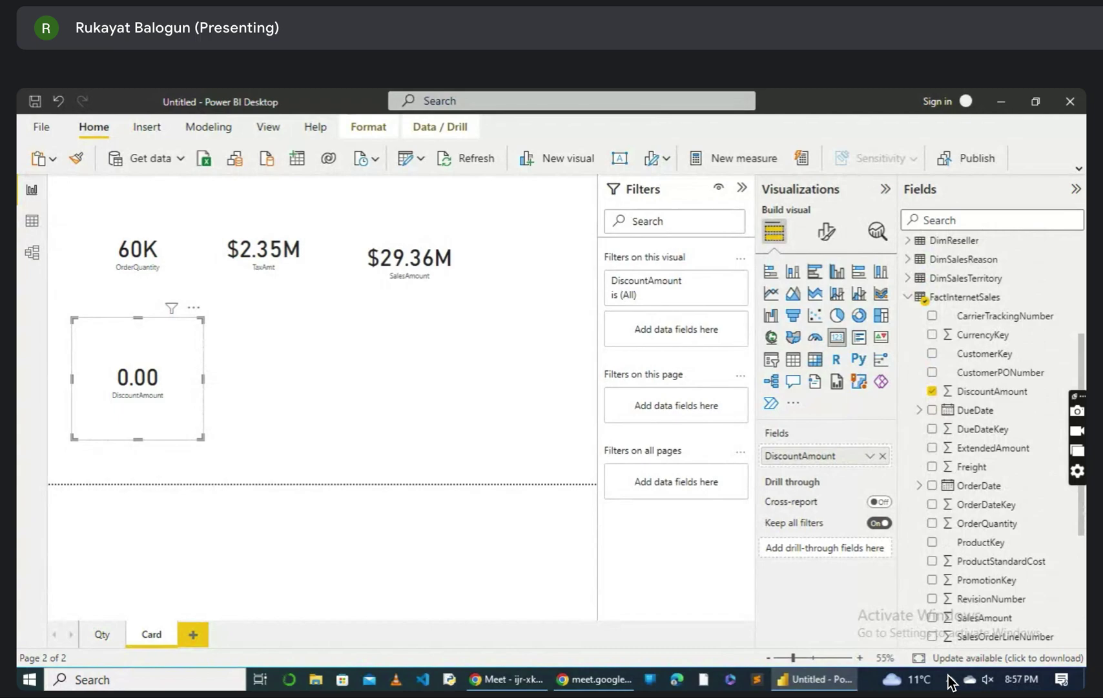
pyautogui.scroll(-1, 995, 440)
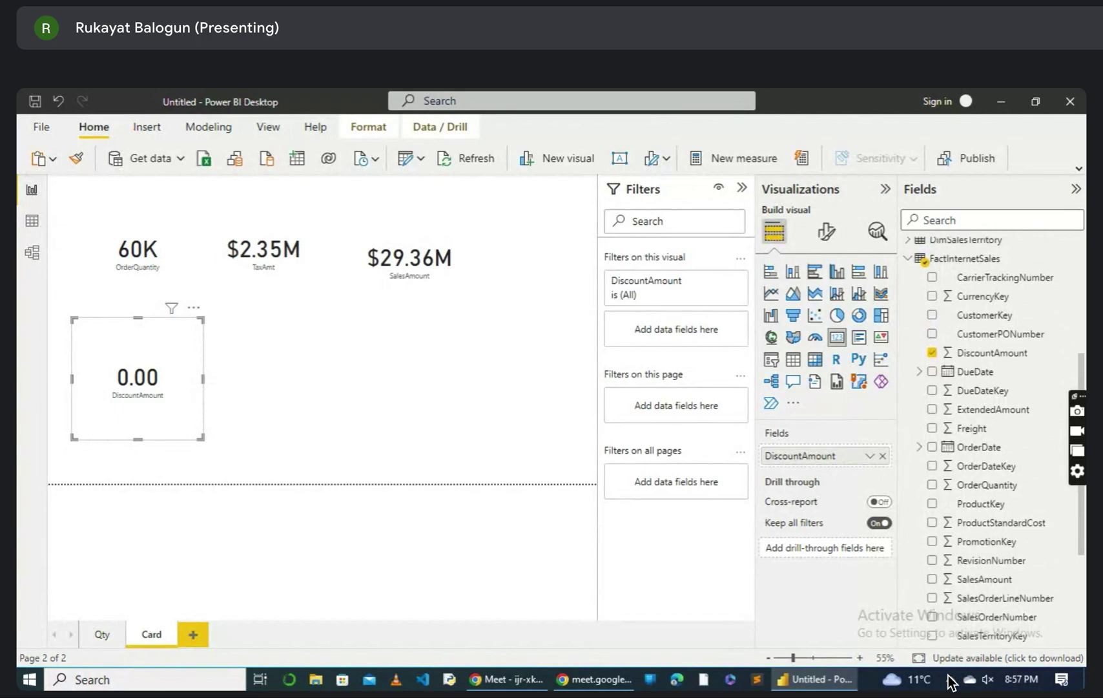
pyautogui.scroll(-2, 995, 439)
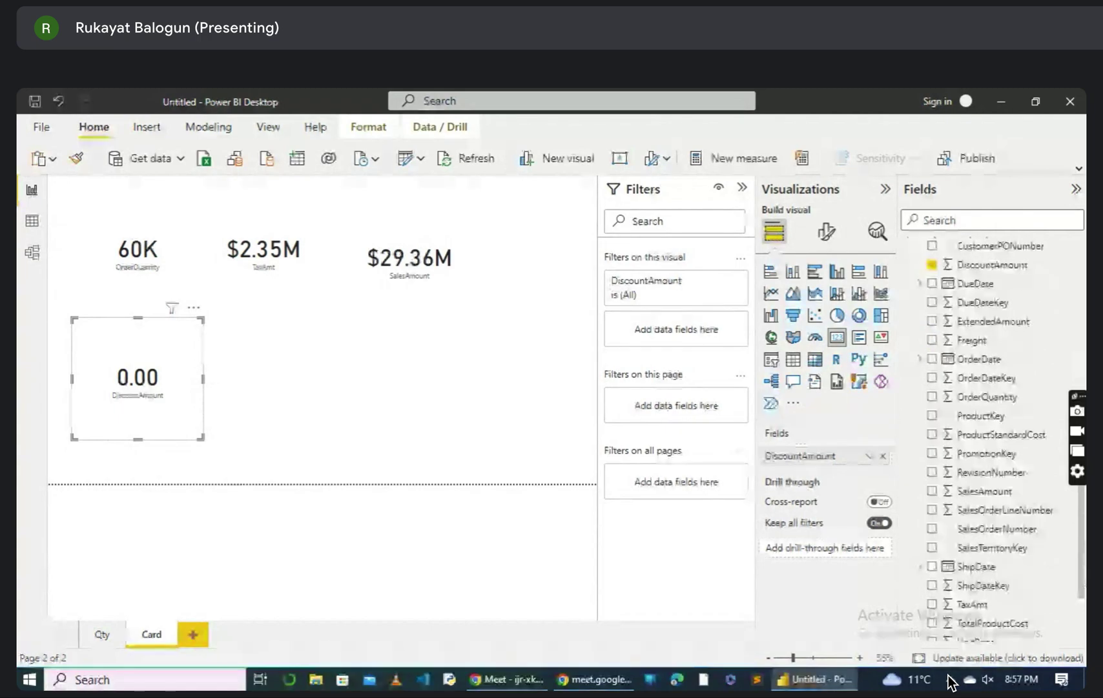
pyautogui.scroll(-2, 1083, 607)
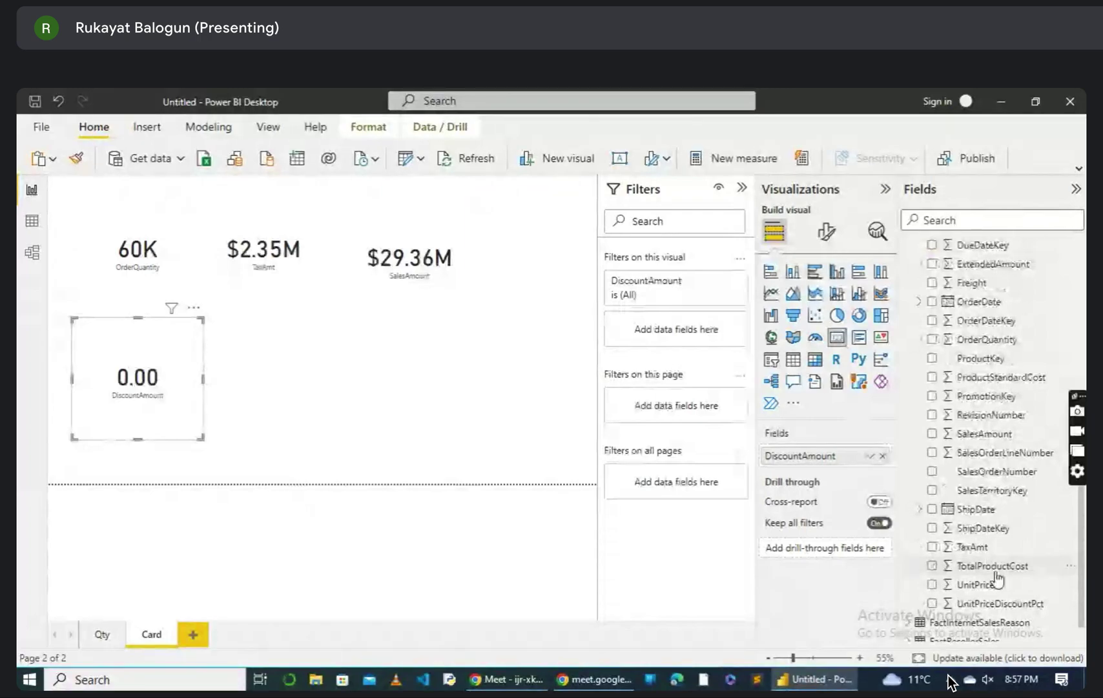
pyautogui.scroll(3, 1080, 539)
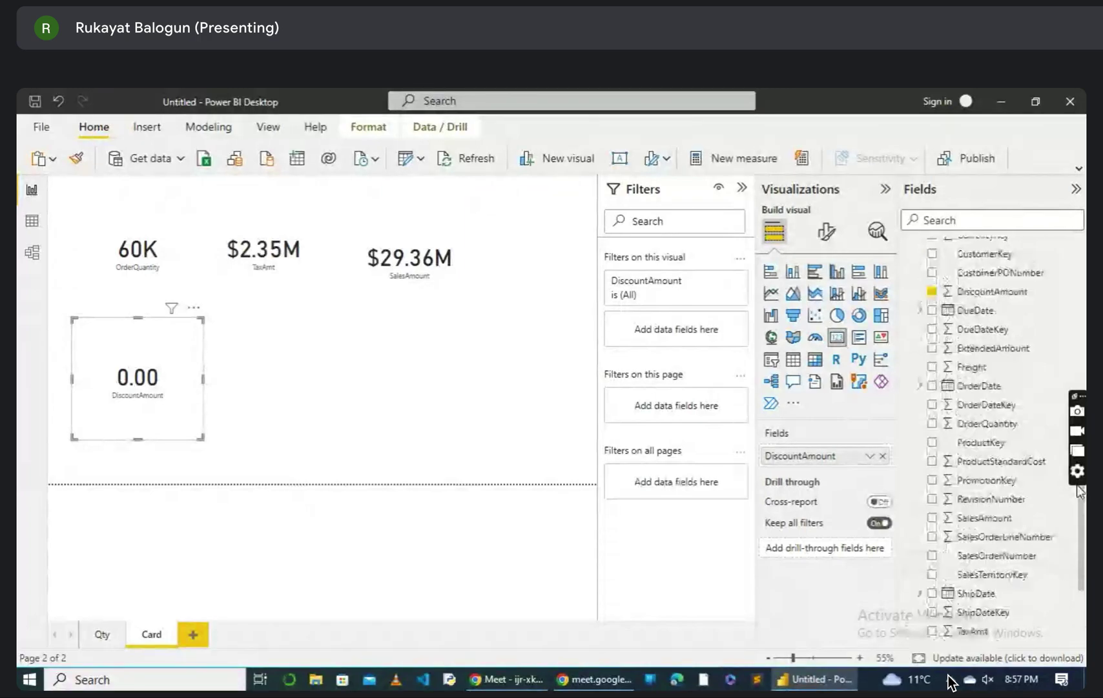
# Step: Replace DiscountAmount with TotalProductCost in the card below the OrderQuantity card, trying UnitPriceDiscountPct first
pyautogui.click(932, 401)
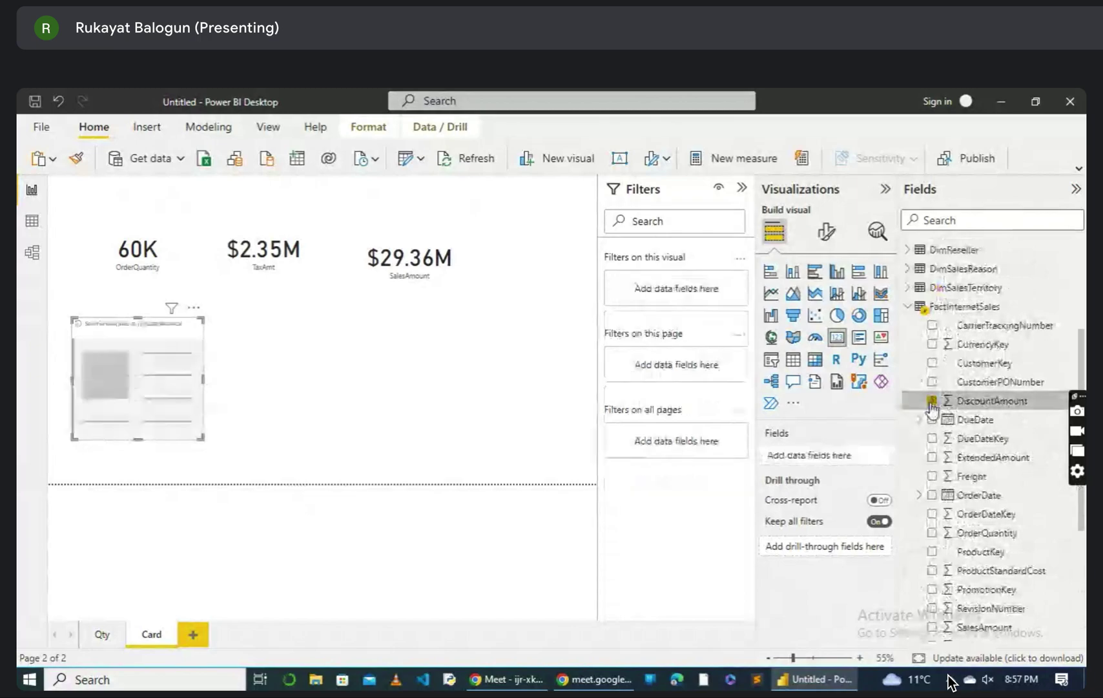
pyautogui.scroll(-3, 1083, 545)
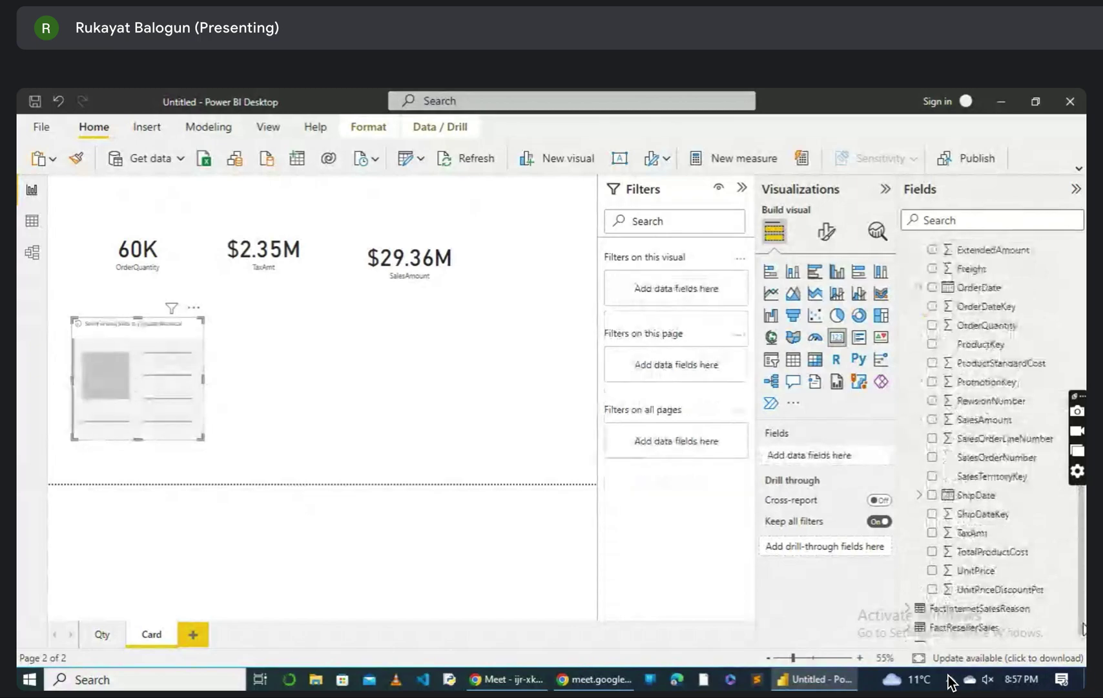
pyautogui.scroll(-1, 1084, 628)
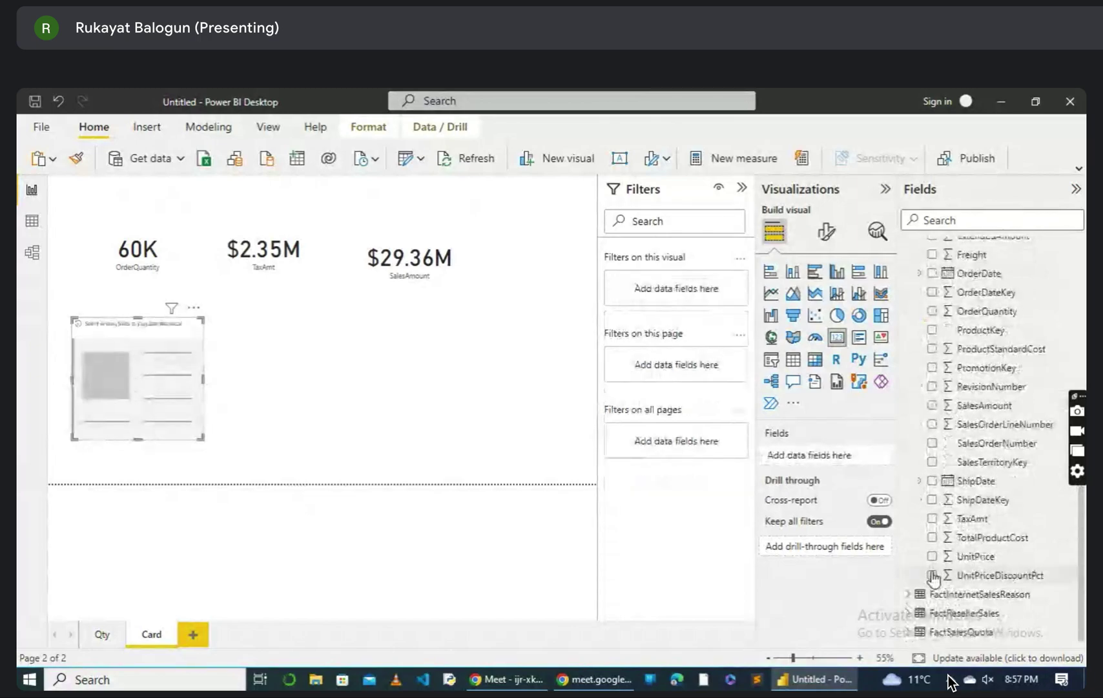
pyautogui.click(932, 575)
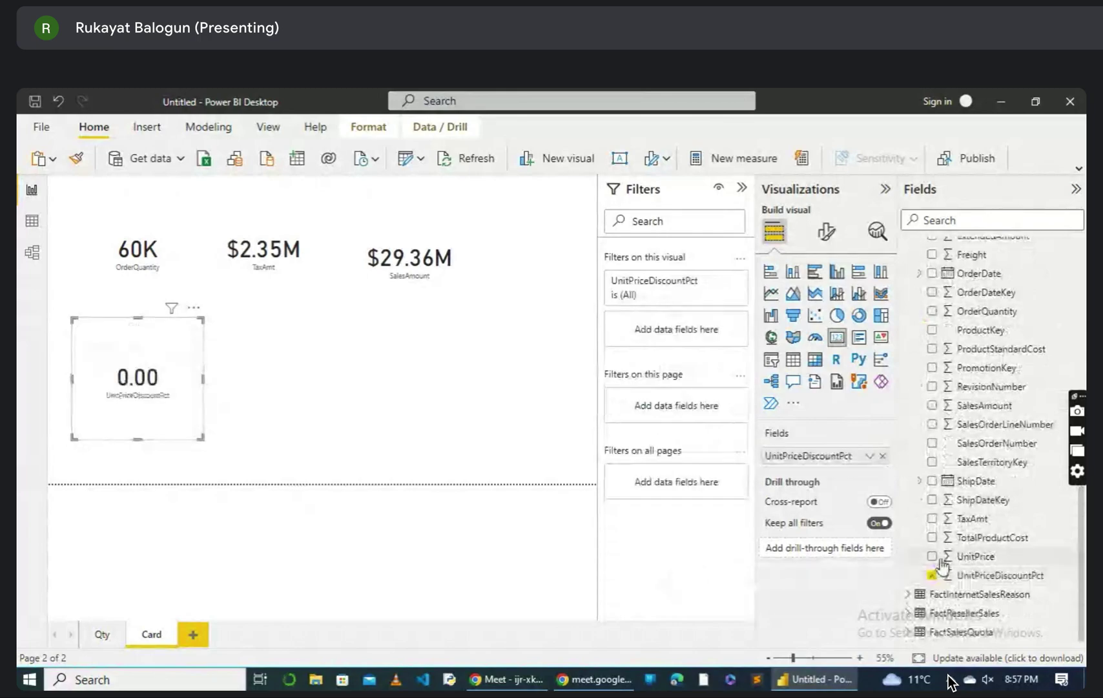
pyautogui.click(932, 575)
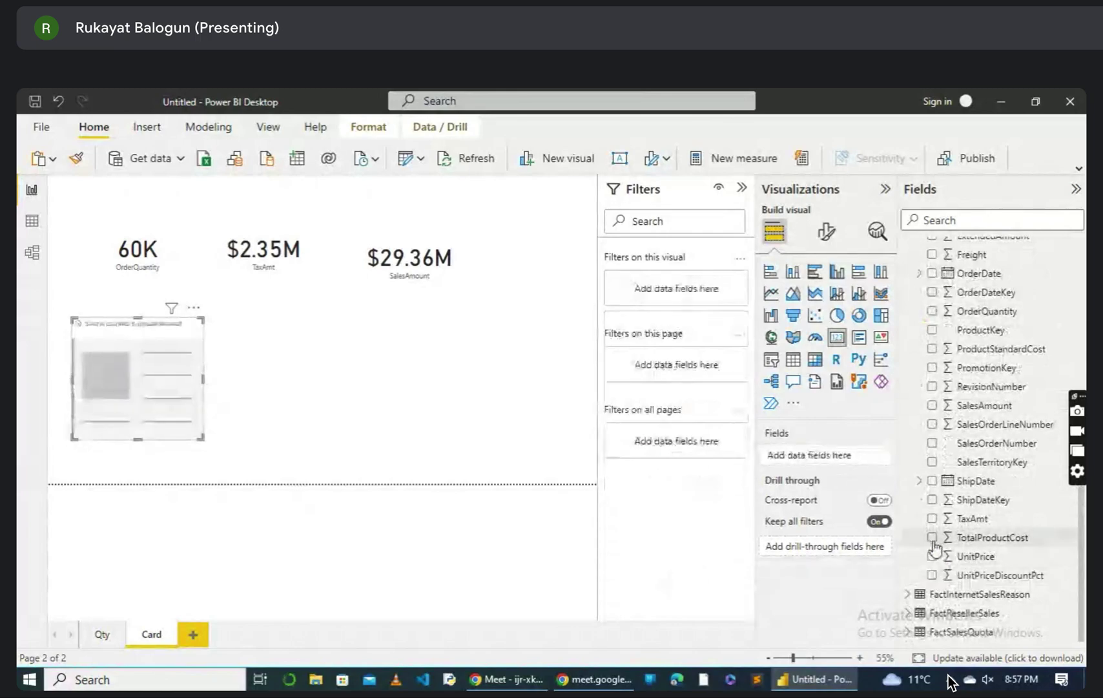
pyautogui.click(932, 537)
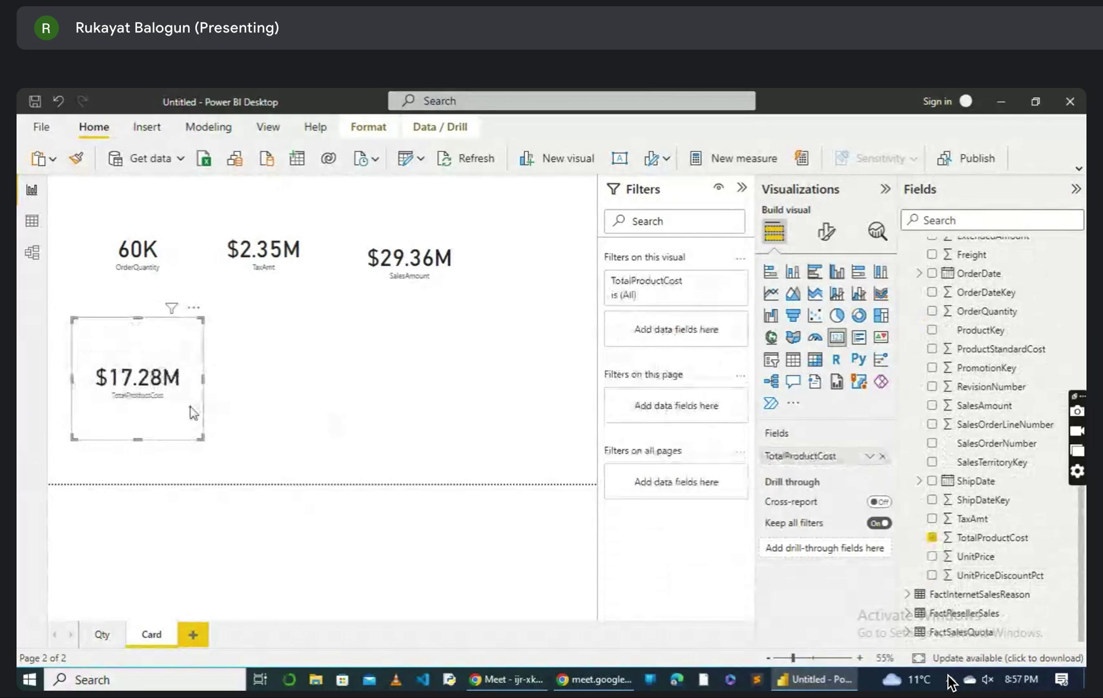
# Step: Widen the TotalProductCost card slightly and move it down to the lower edge of the Card page
pyautogui.moveTo(208, 386); pyautogui.dragTo(227, 382)
pyautogui.moveTo(198, 343); pyautogui.dragTo(197, 386)
pyautogui.moveTo(438, 291)
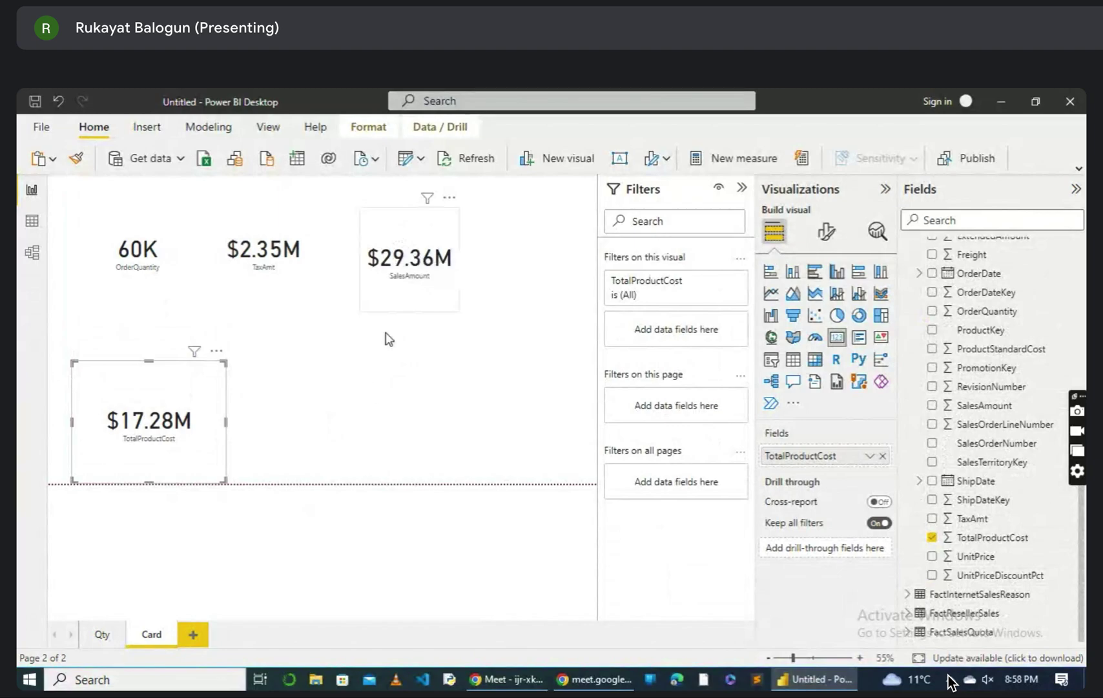
# Step: Try a widened ProductStandardCost card to the right of the TotalProductCost card, and remove it from the page
pyautogui.click(358, 425)
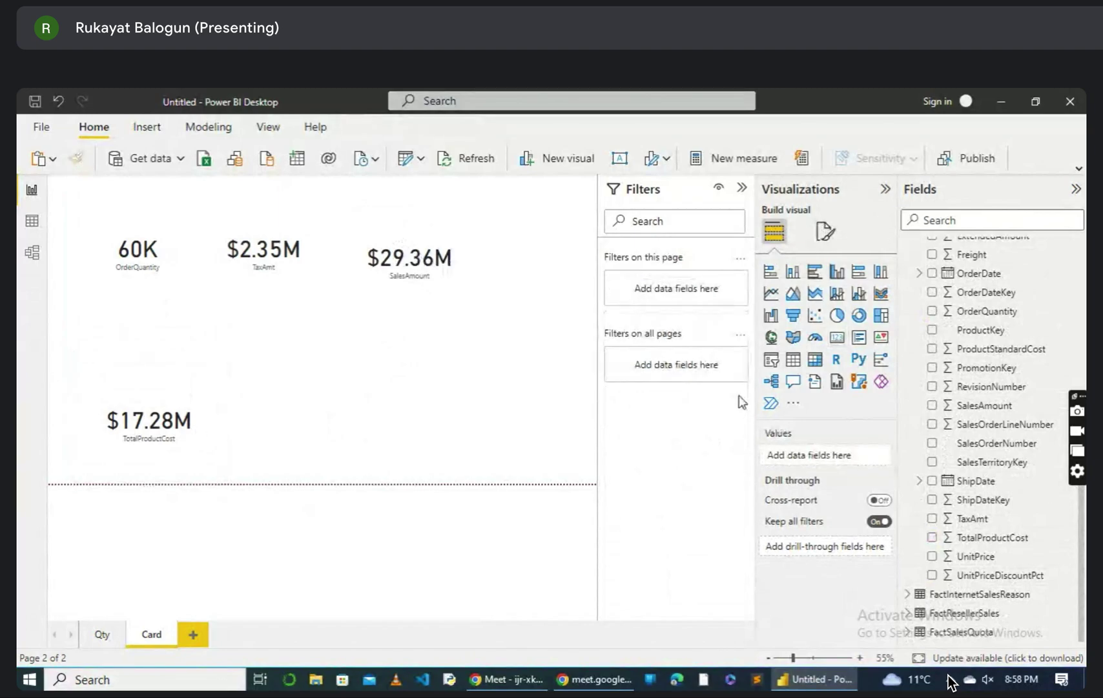
pyautogui.click(933, 349)
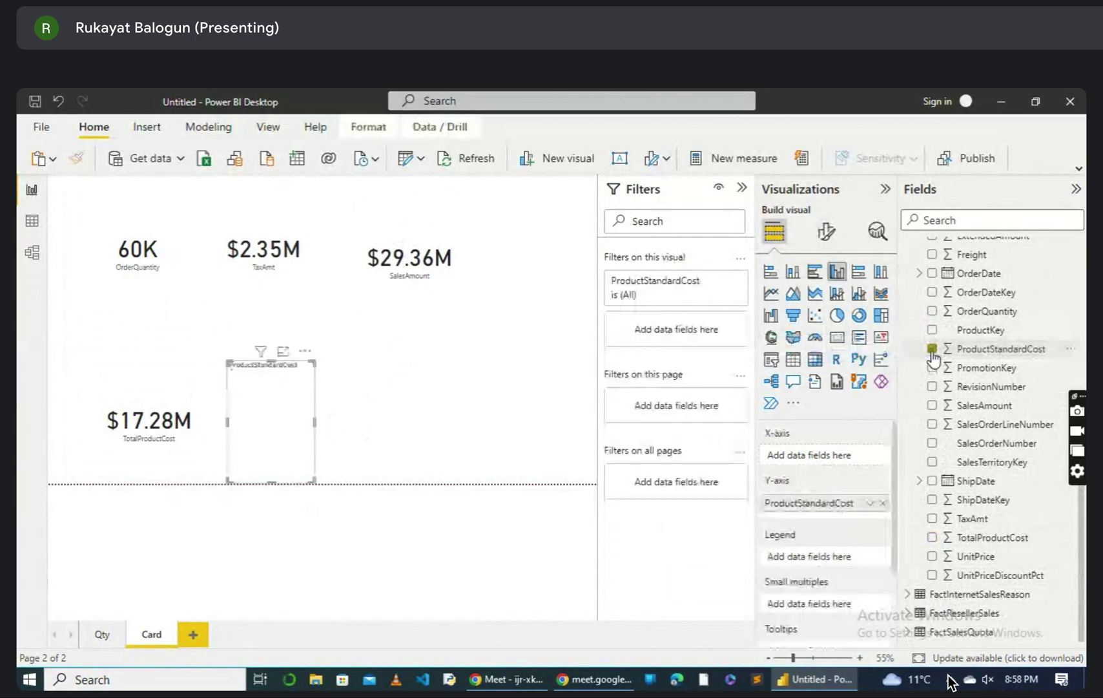
pyautogui.click(837, 337)
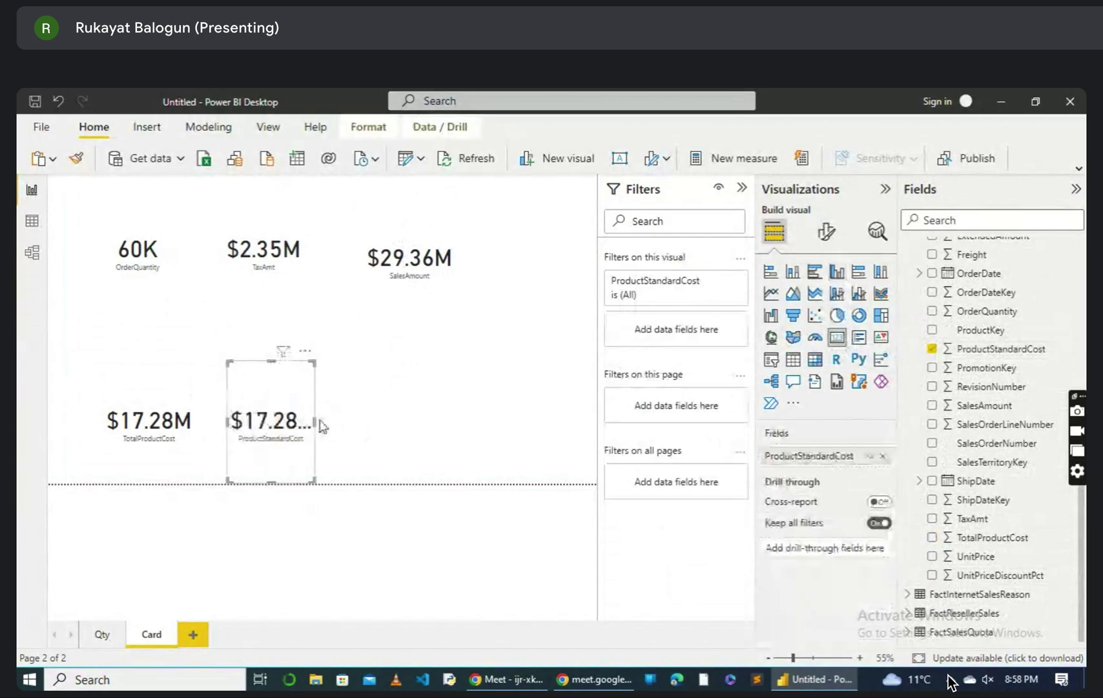
pyautogui.moveTo(314, 423); pyautogui.dragTo(396, 427)
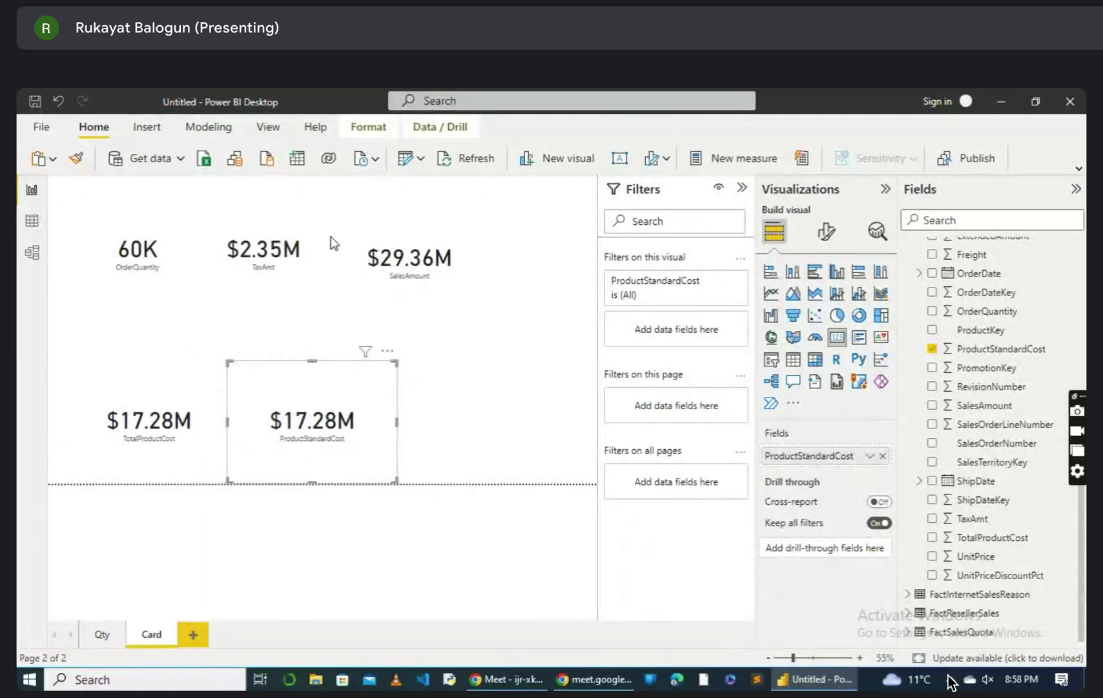
pyautogui.click(388, 351)
pyautogui.click(423, 407)
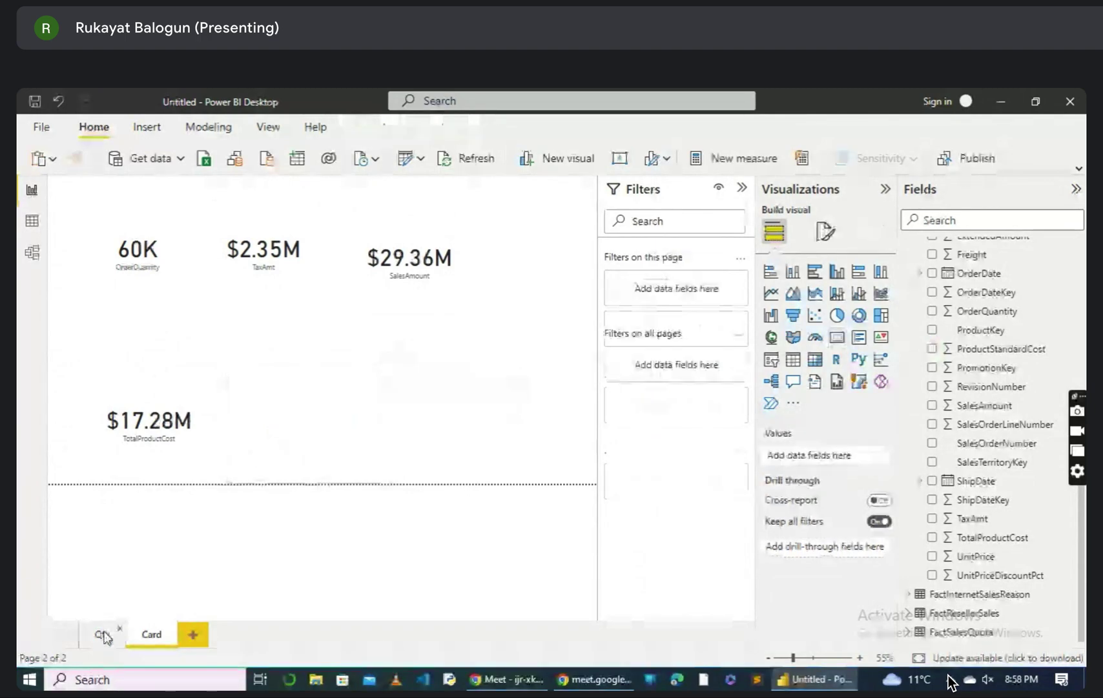
pyautogui.click(103, 635)
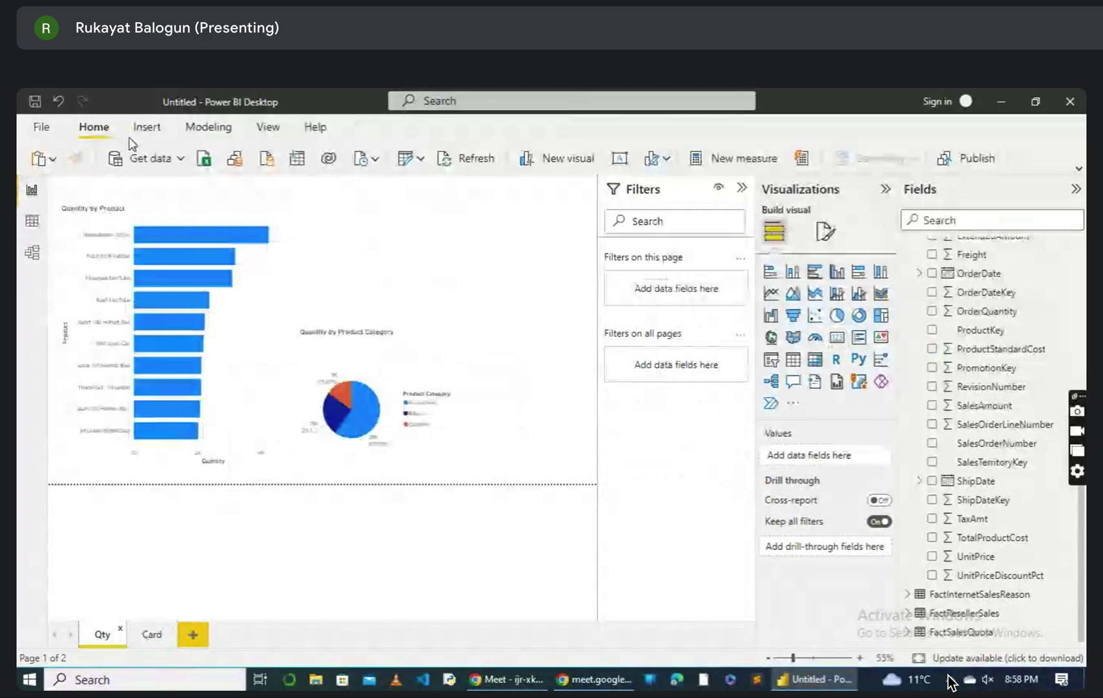
pyautogui.click(206, 131)
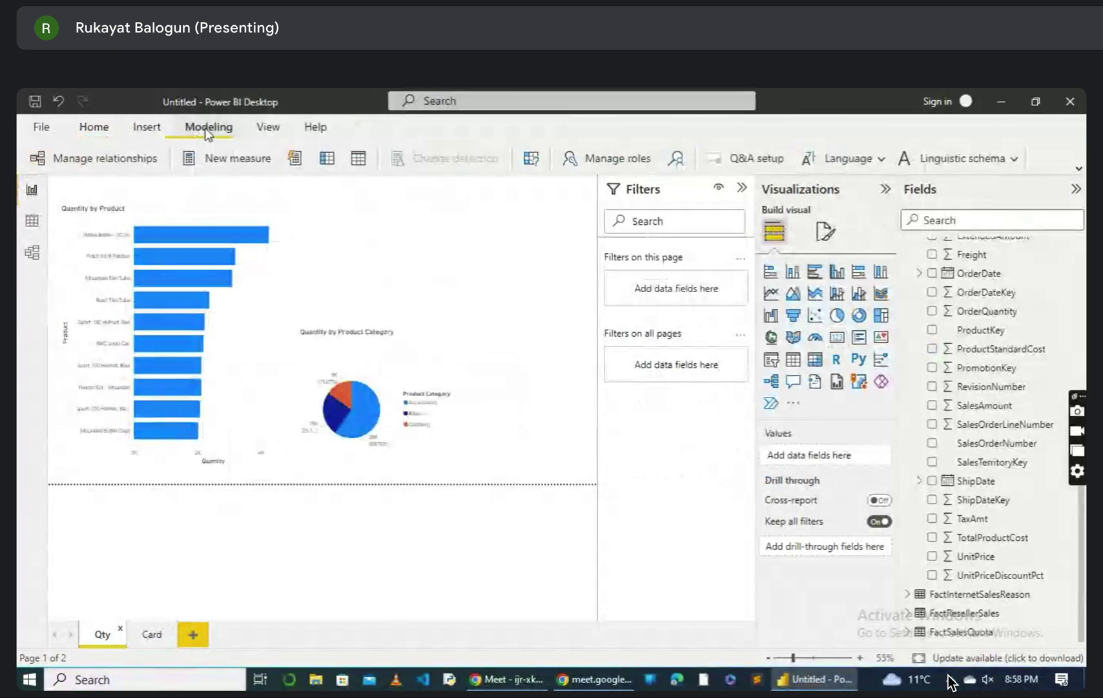
pyautogui.click(150, 133)
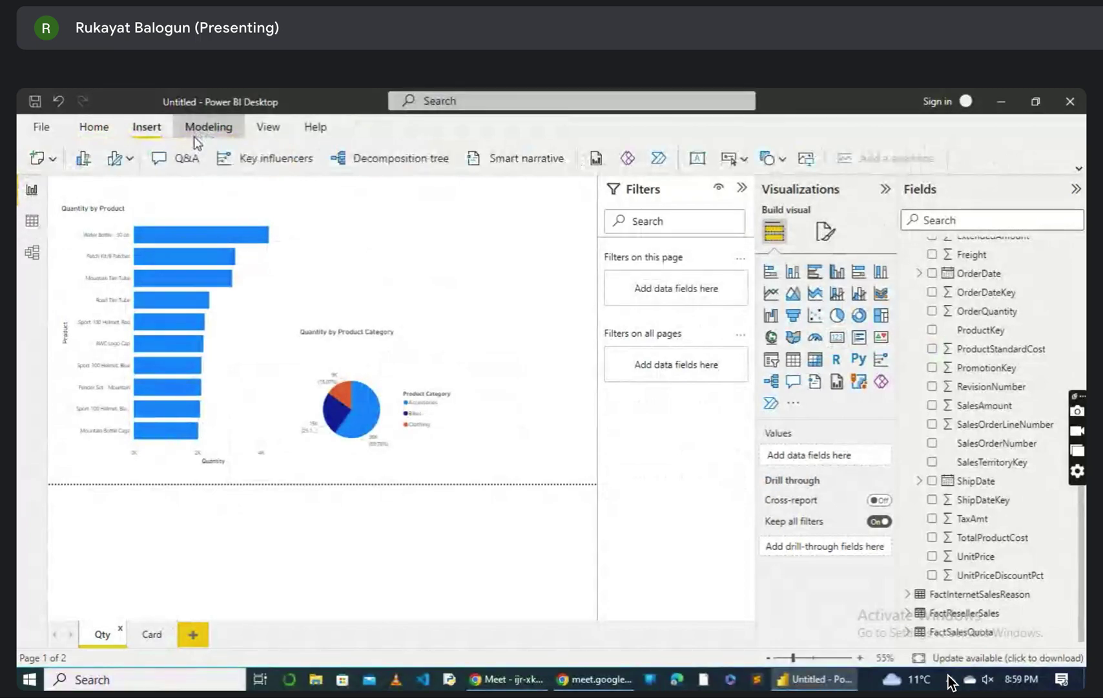
pyautogui.click(210, 134)
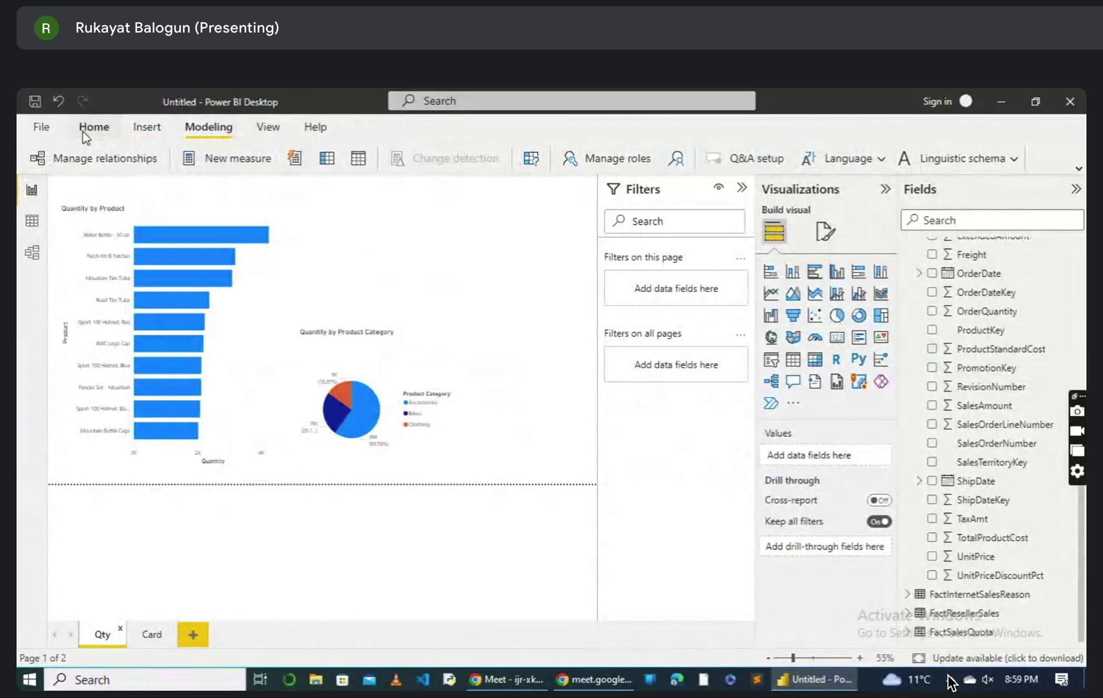
# Step: Open the FactInternetSales table in Data view and examine its fields and its columns through to ShipDate
pyautogui.click(40, 216)
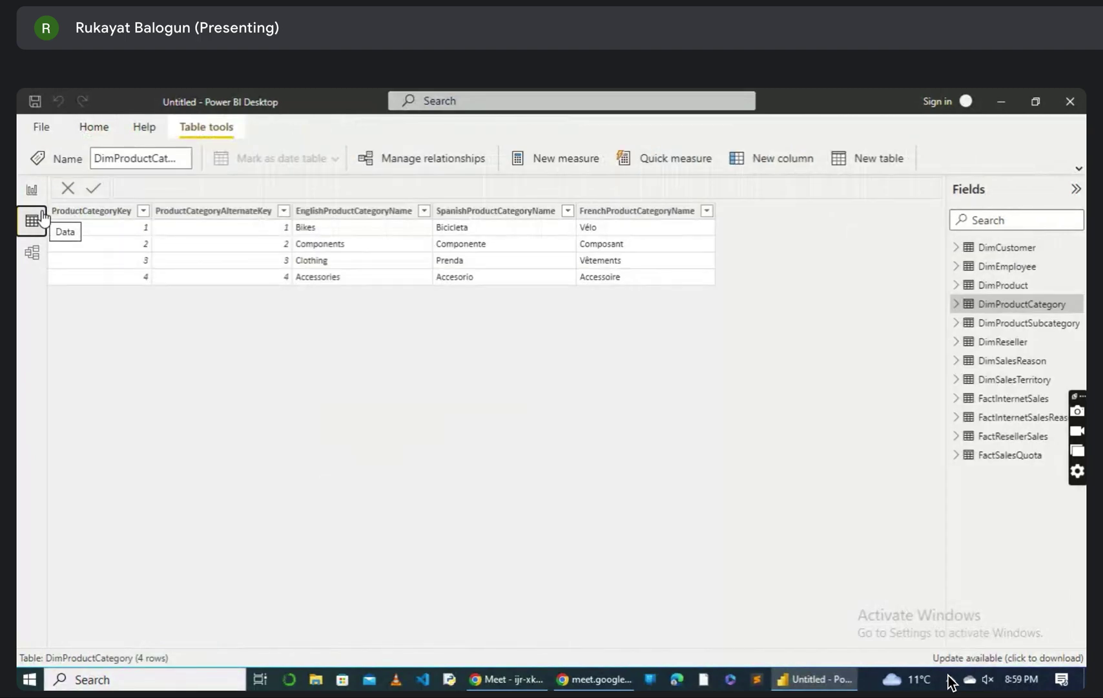
pyautogui.click(1027, 401)
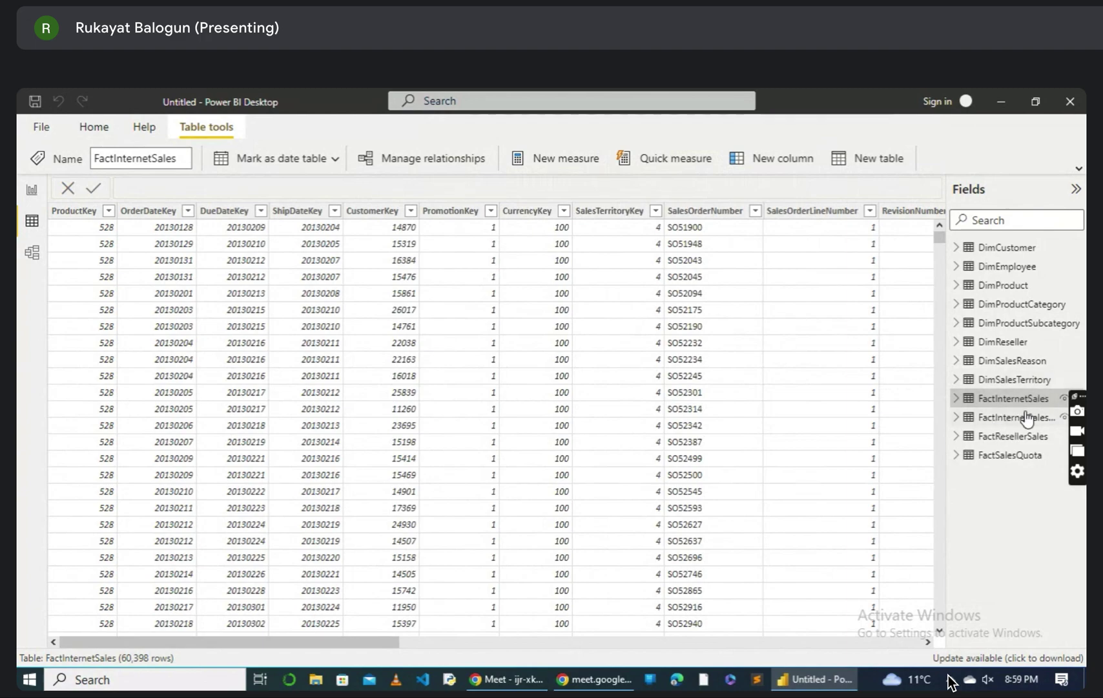
pyautogui.click(993, 407)
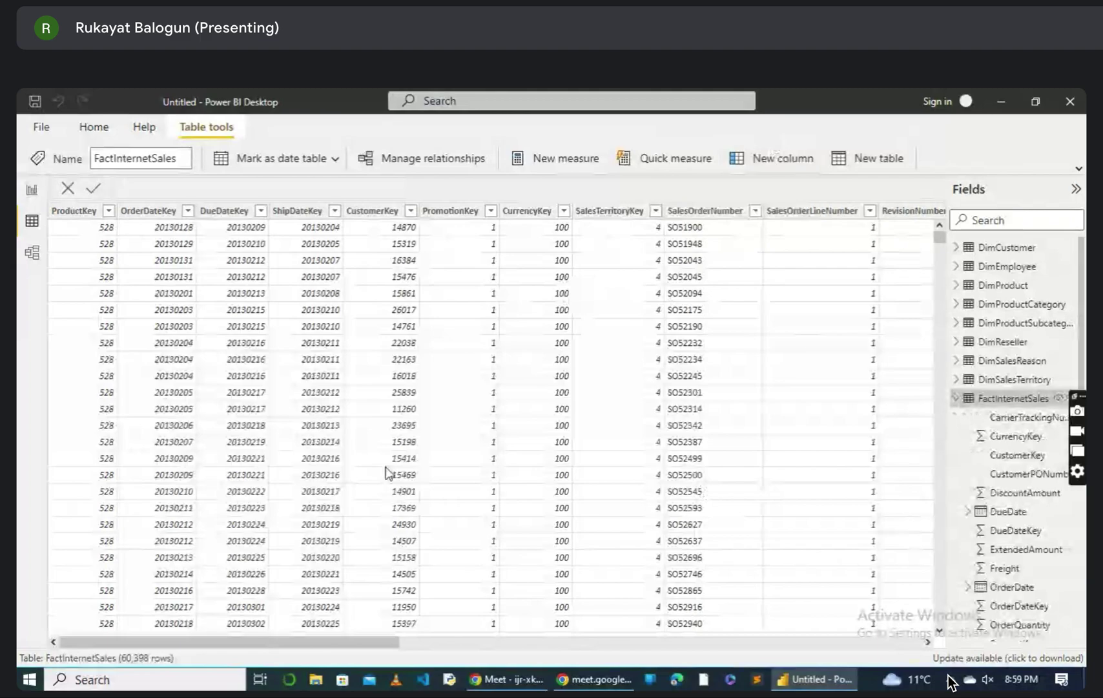
pyautogui.moveTo(289, 651); pyautogui.dragTo(891, 584)
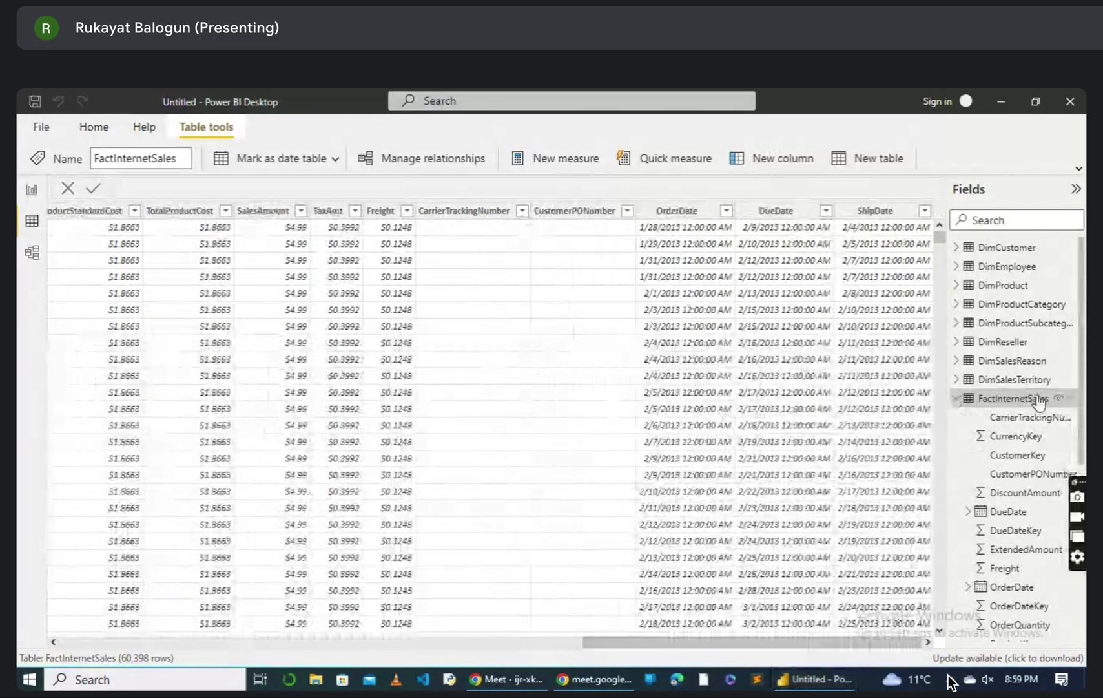
# Step: Add a new calculated column to the FactInternetSales table and name it Profit in the formula
pyautogui.click(1072, 398)
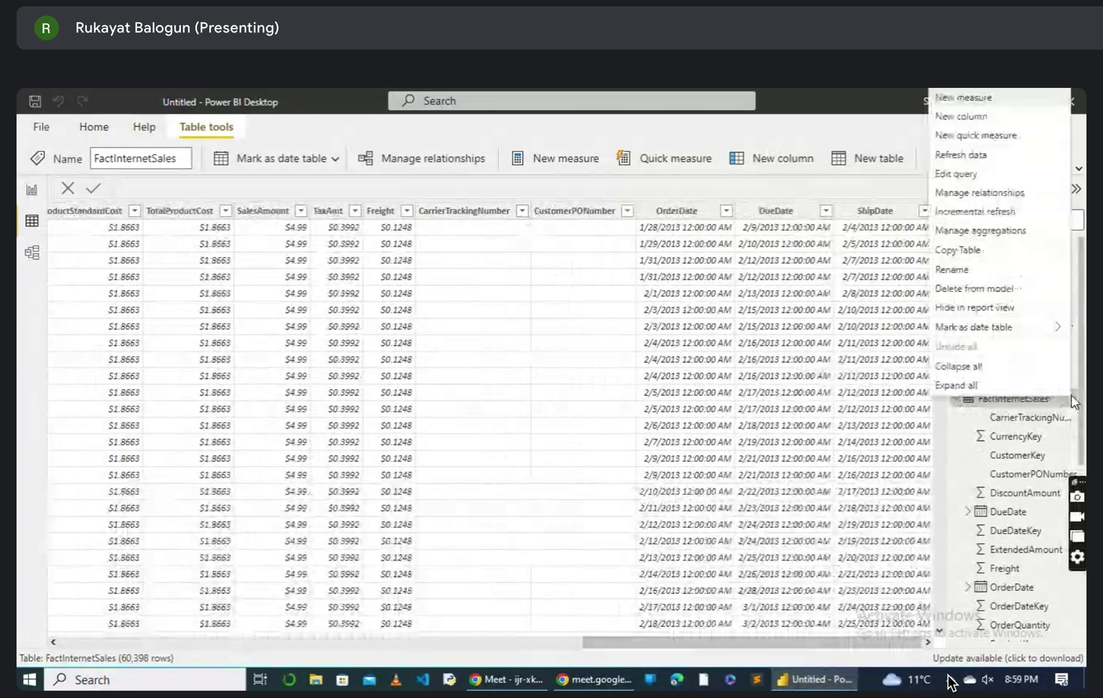
pyautogui.click(969, 118)
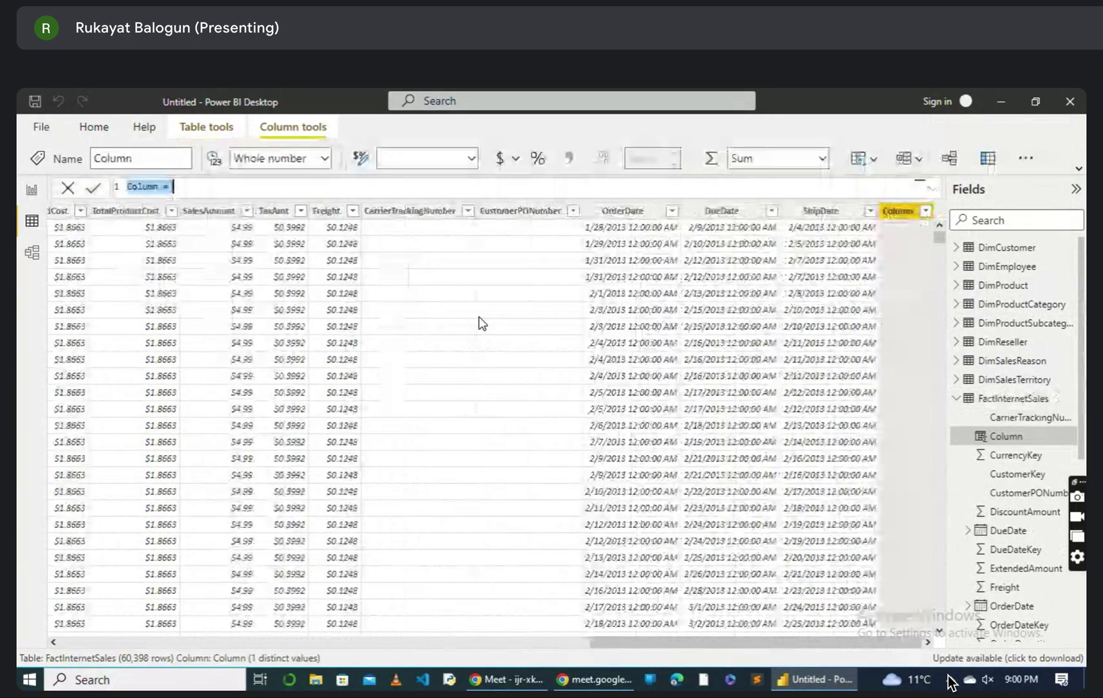
pyautogui.click(142, 186)
pyautogui.doubleClick(143, 187)
pyautogui.write('Profit')
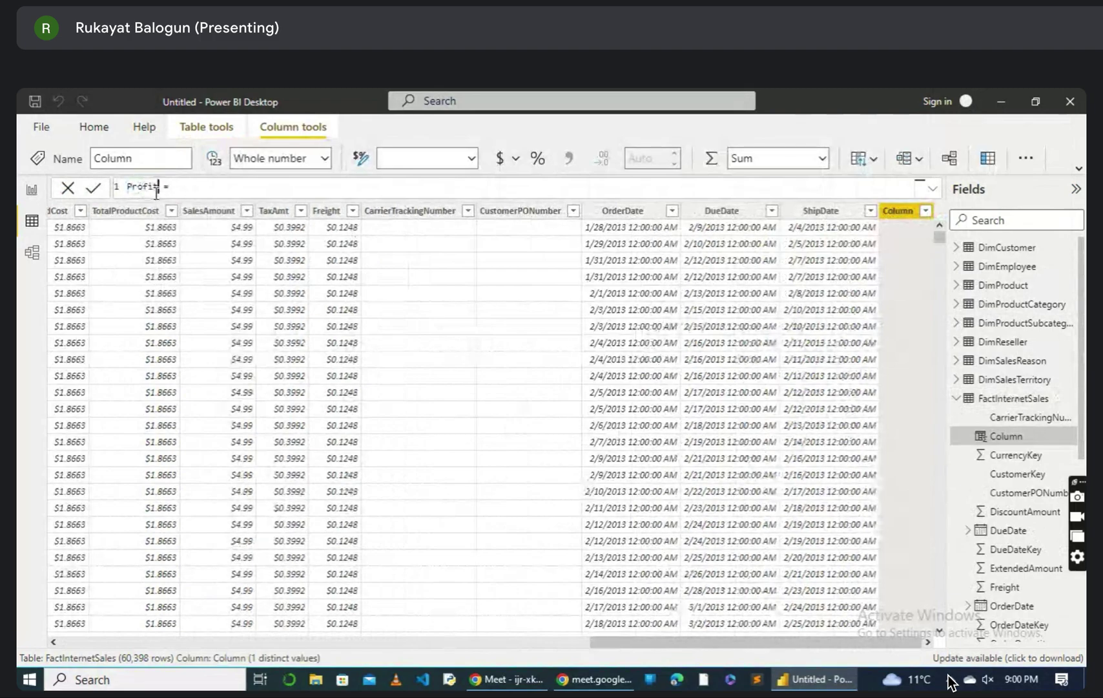
# Step: Reference FactInternetSales[TotalProductCost] in the Profit column's formula
pyautogui.click(194, 188)
pyautogui.moveTo(1079, 383); pyautogui.dragTo(1080, 505)
pyautogui.scroll(-3, 1021, 439)
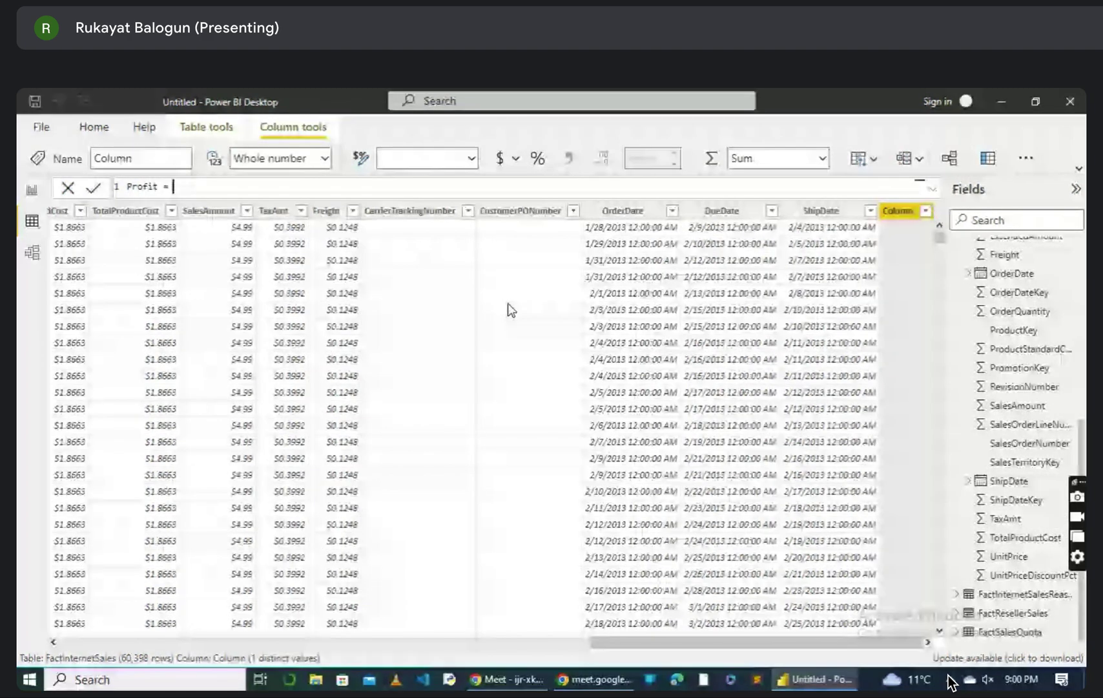
pyautogui.write('Tota')
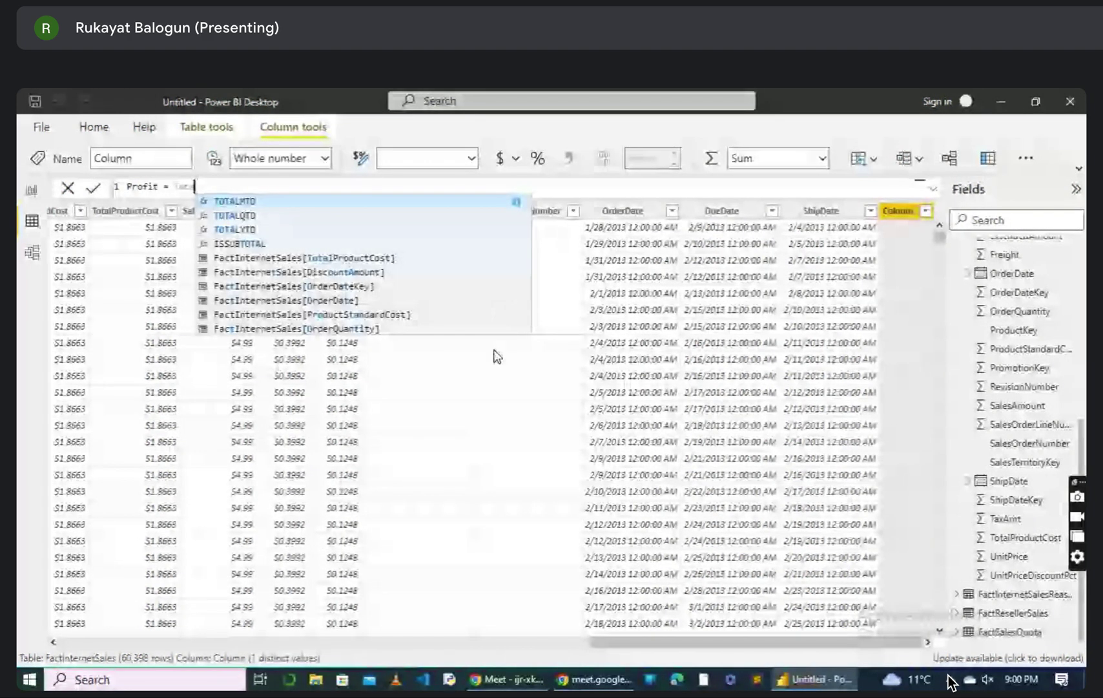
pyautogui.click(370, 261)
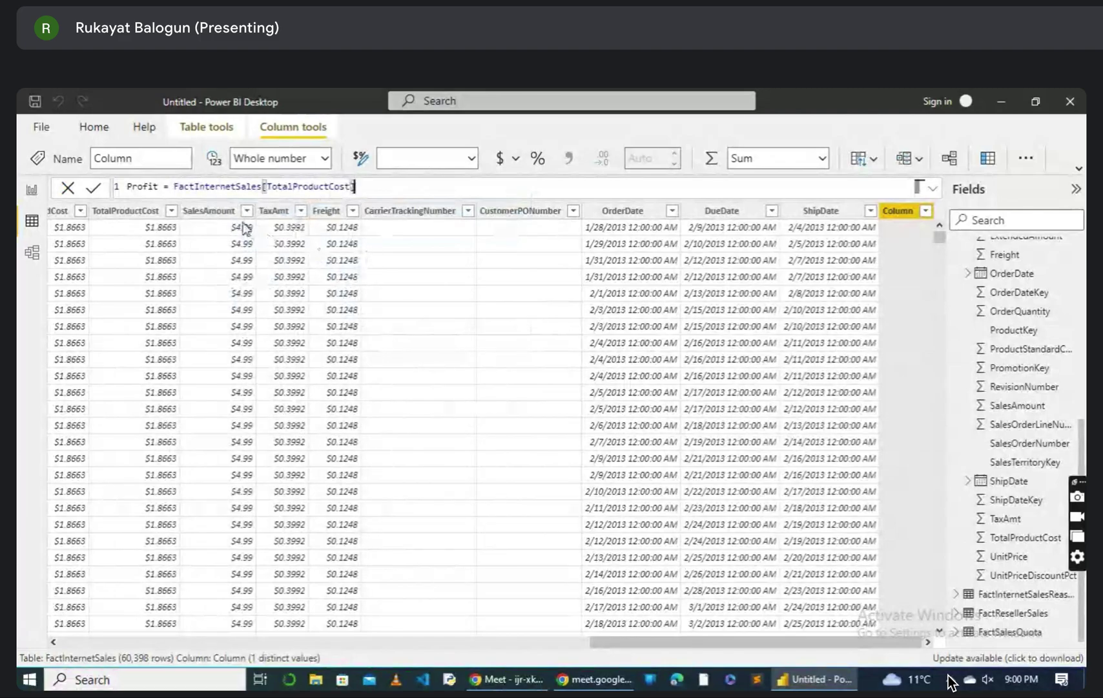
# Step: Insert FactInternetSales[SalesAmount] and a minus sign before the TotalProductCost reference in the Profit formula, and commit the formula
pyautogui.doubleClick(187, 190)
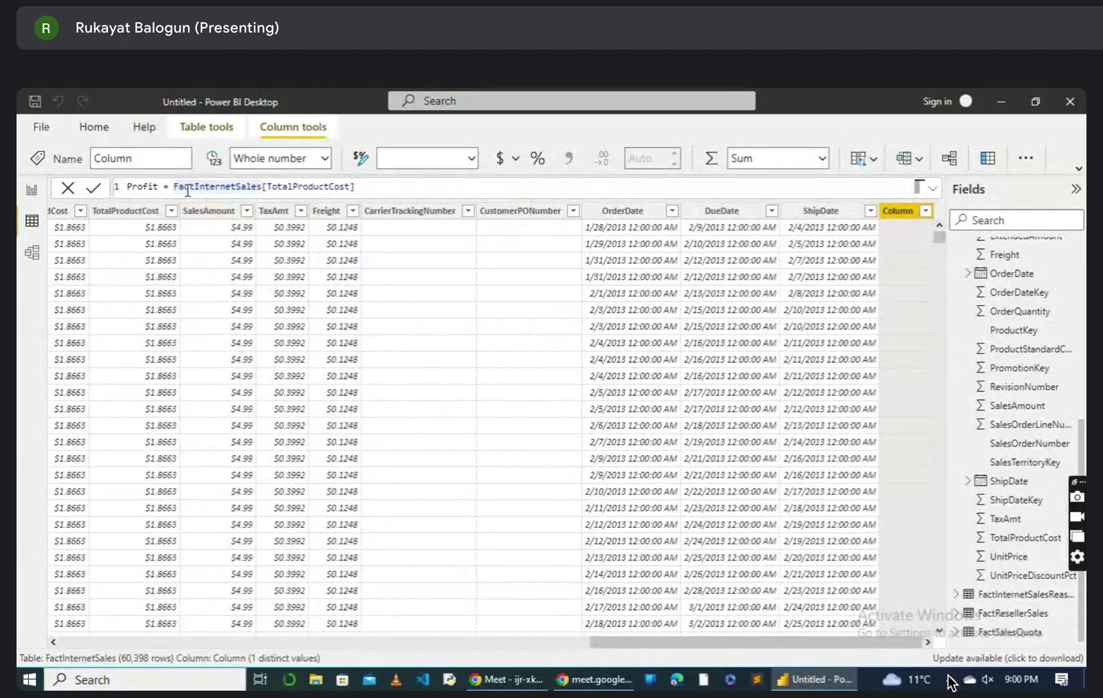
pyautogui.press('Left')
pyautogui.write('sa')
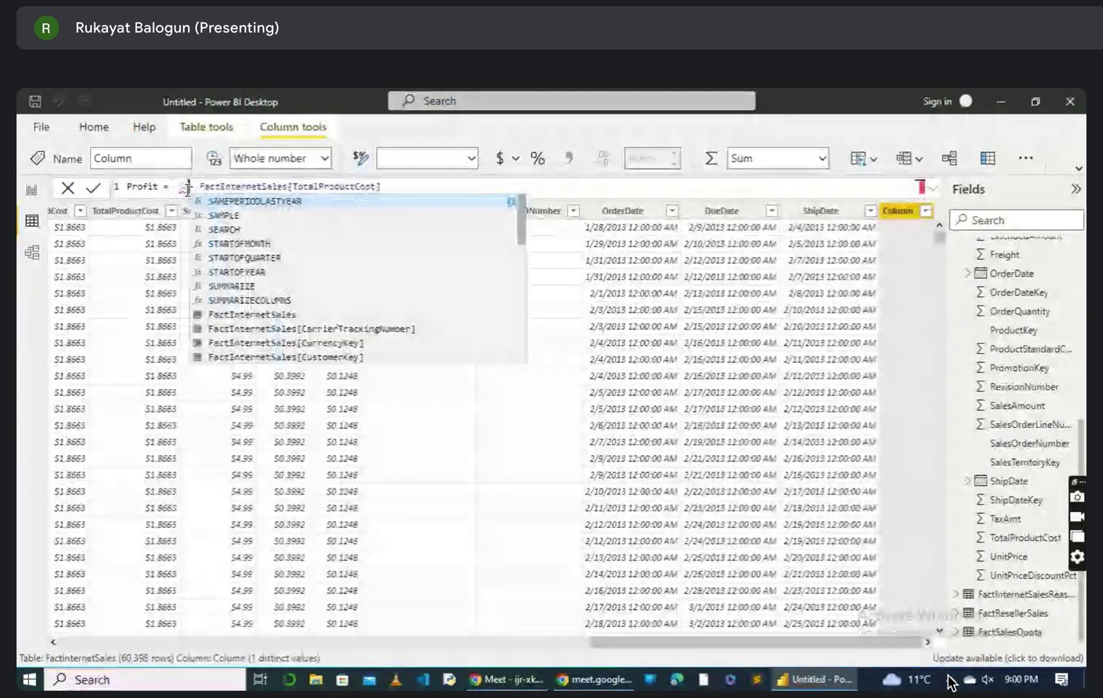
pyautogui.write('le')
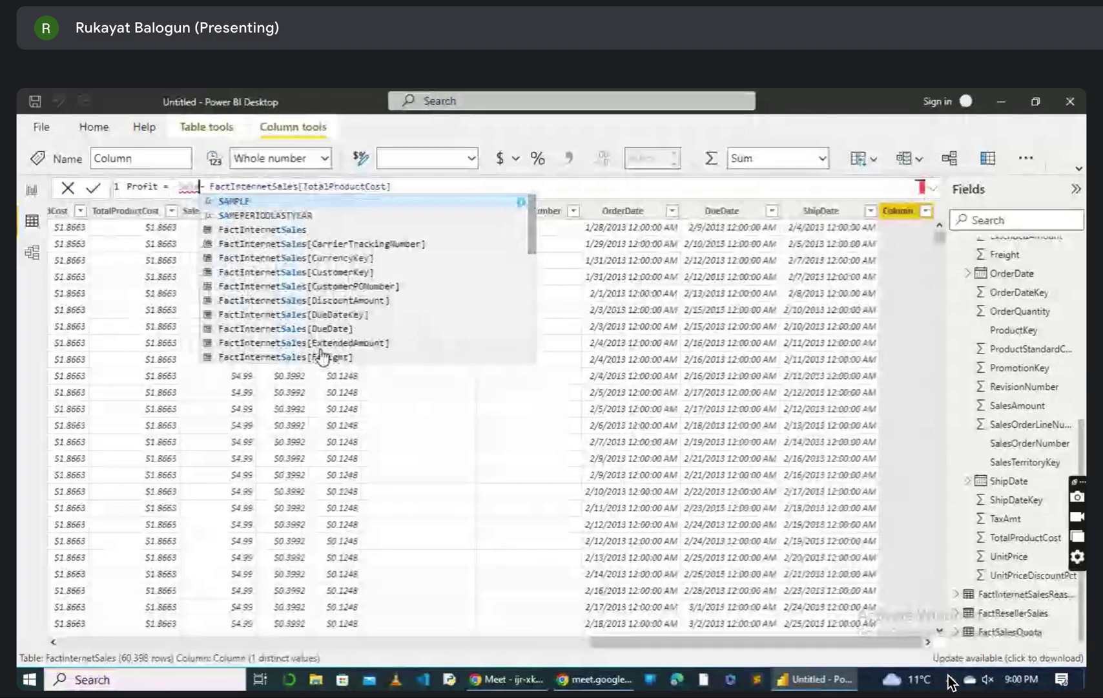
pyautogui.write('s')
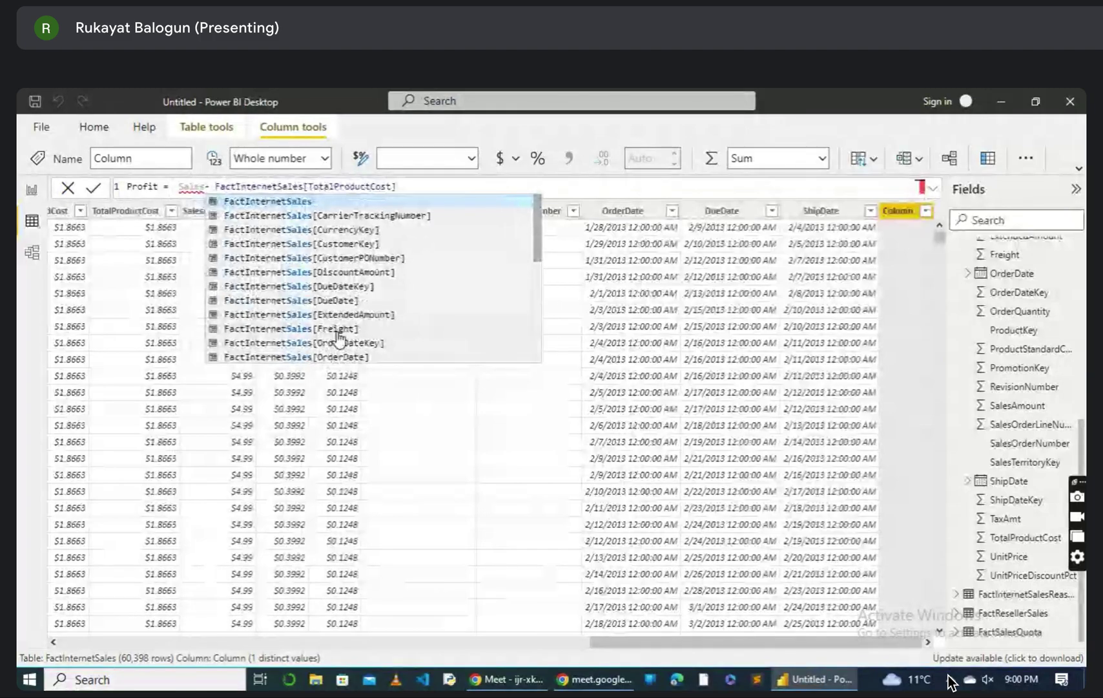
pyautogui.scroll(-1, 334, 341)
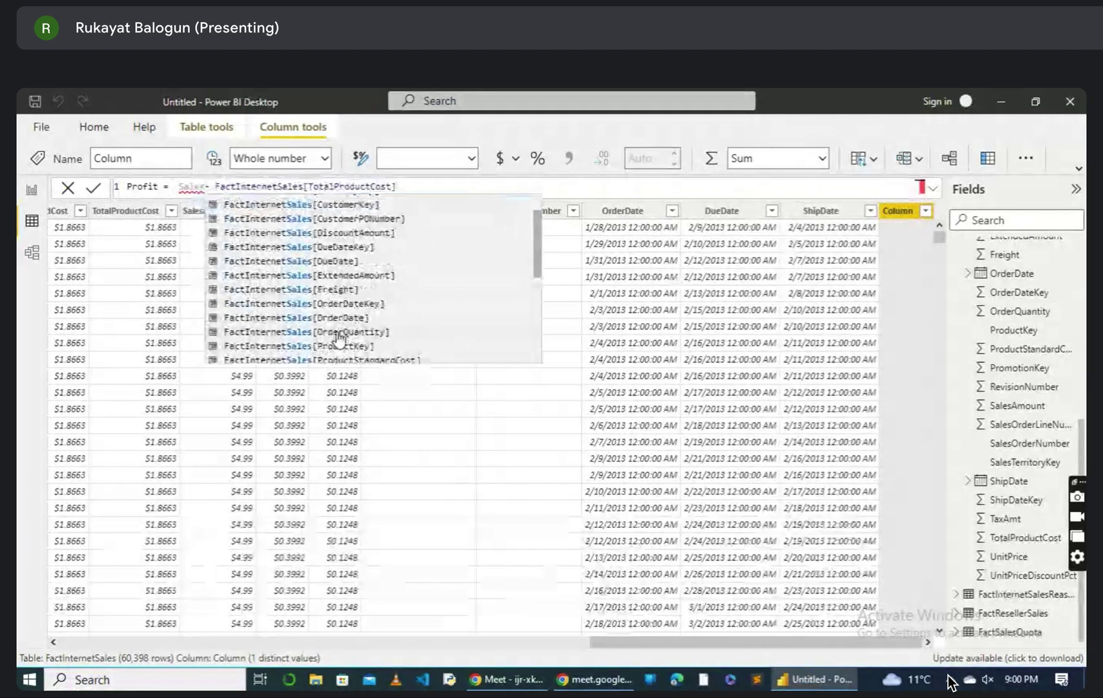
pyautogui.write('A')
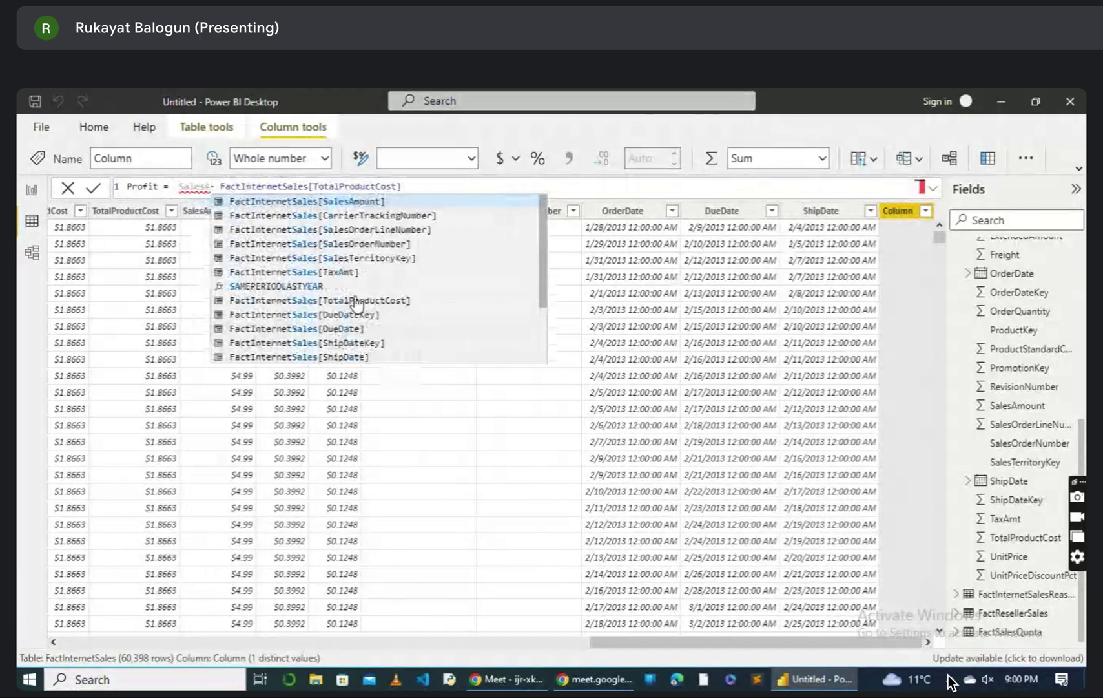
pyautogui.click(400, 203)
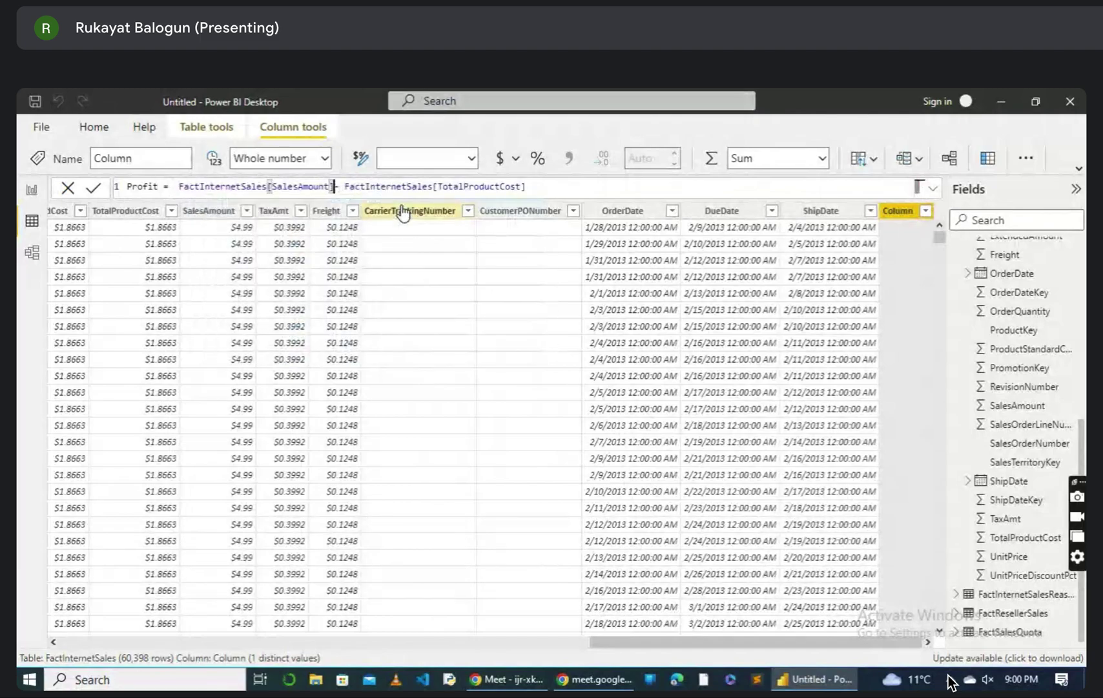
pyautogui.click(562, 186)
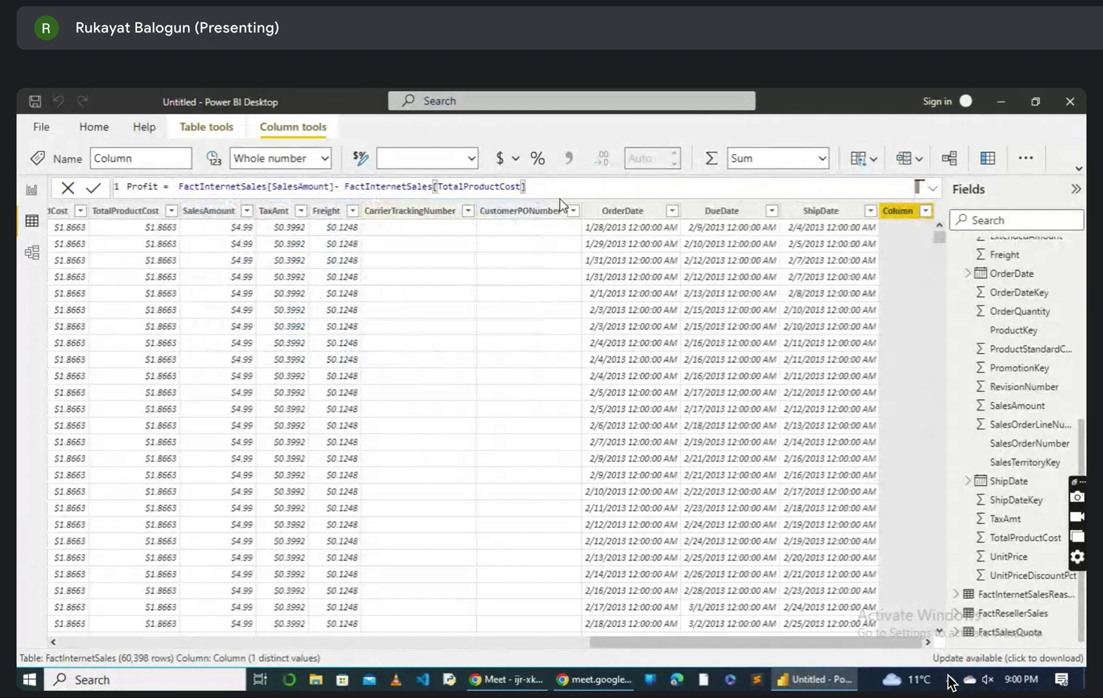
pyautogui.press('Return')
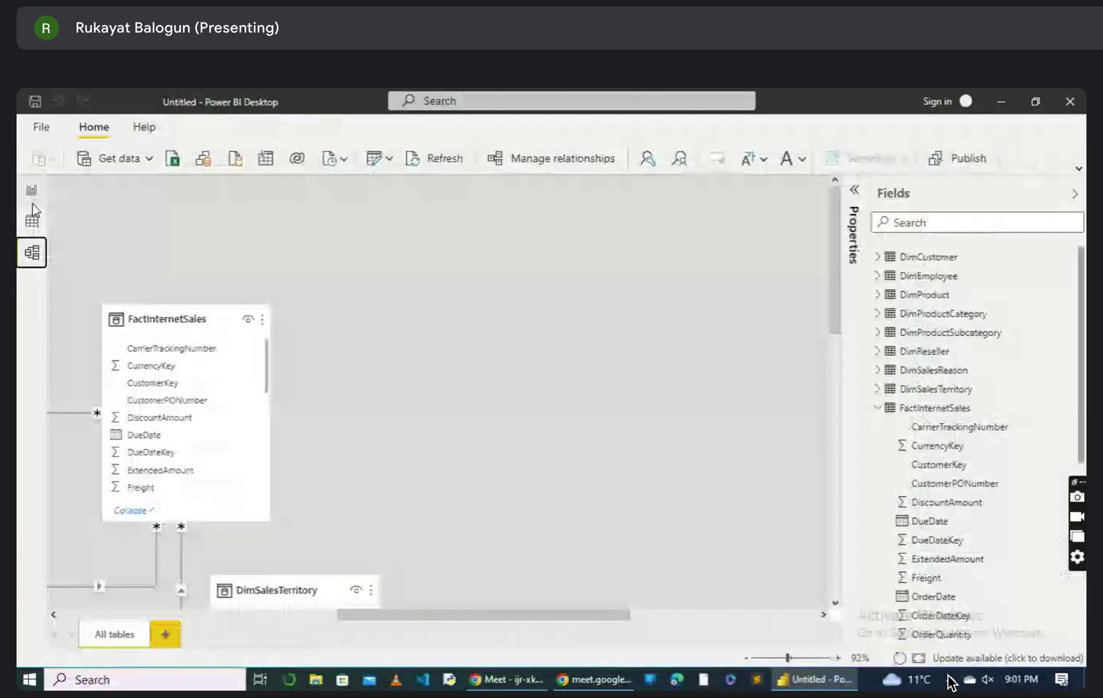
# Step: Add a card showing Profit to the report's Card page and remove the leftover empty card
pyautogui.click(31, 202)
pyautogui.click(170, 630)
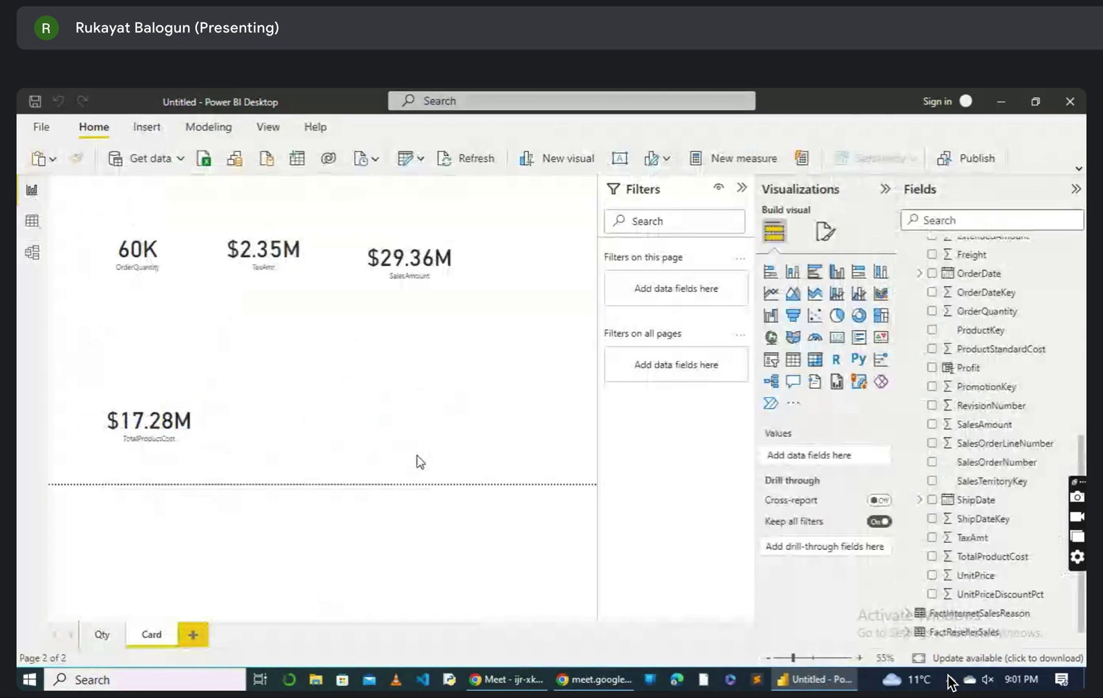
pyautogui.click(837, 337)
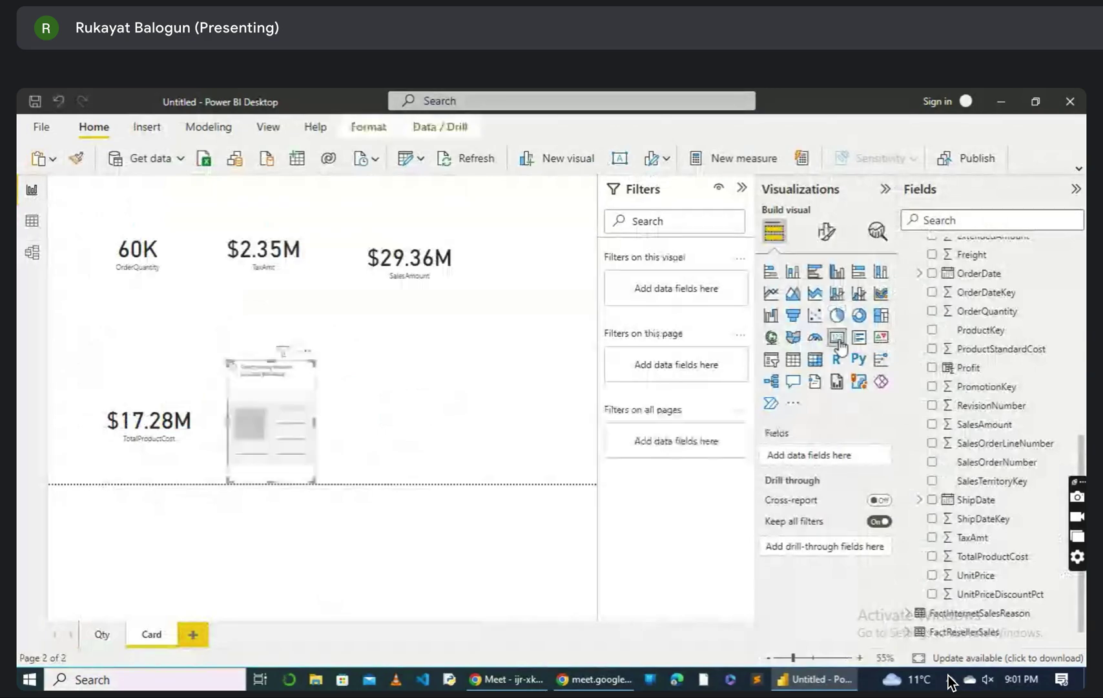
pyautogui.moveTo(969, 367); pyautogui.dragTo(434, 438)
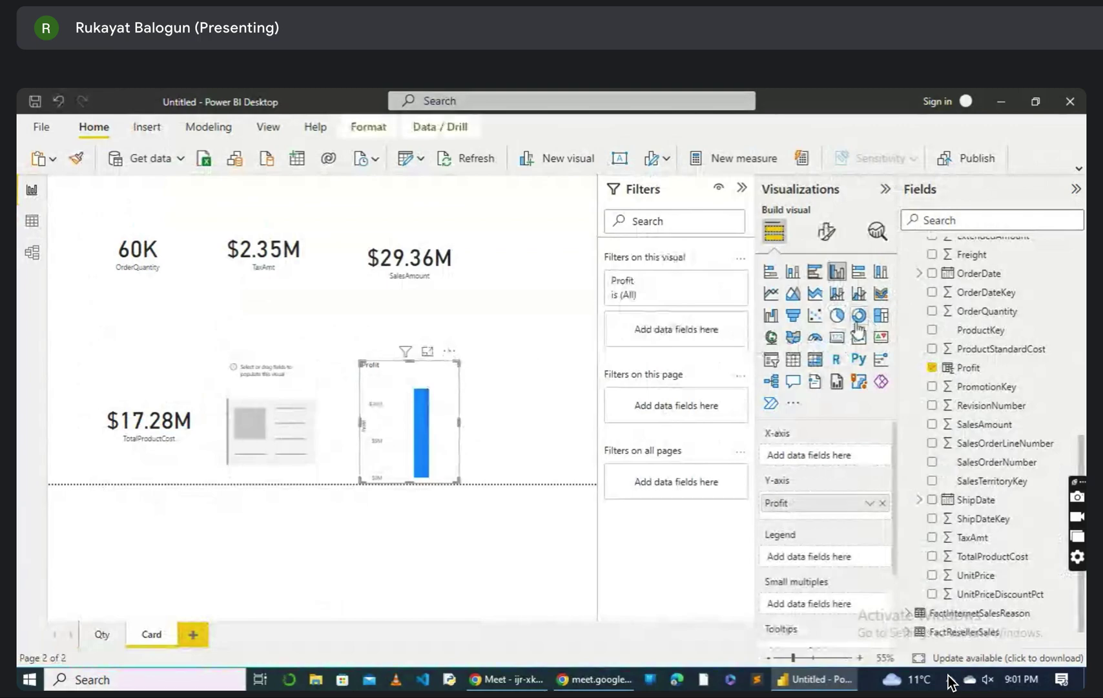
pyautogui.click(838, 338)
pyautogui.moveTo(408, 400); pyautogui.dragTo(434, 340)
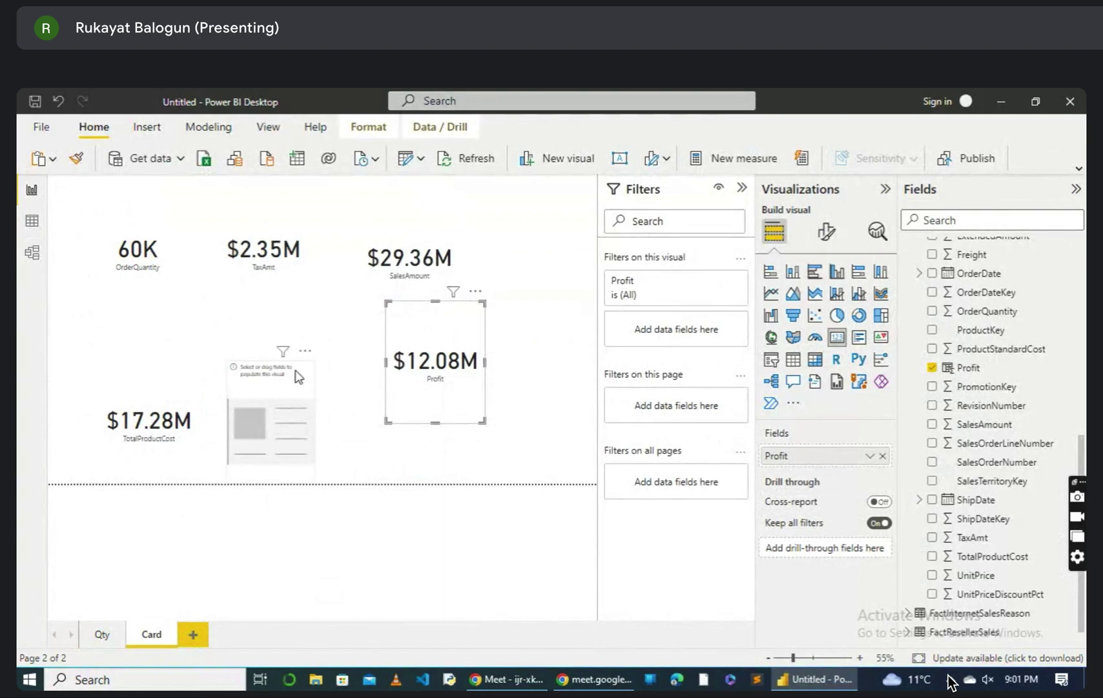
pyautogui.rightClick(299, 353)
pyautogui.click(329, 368)
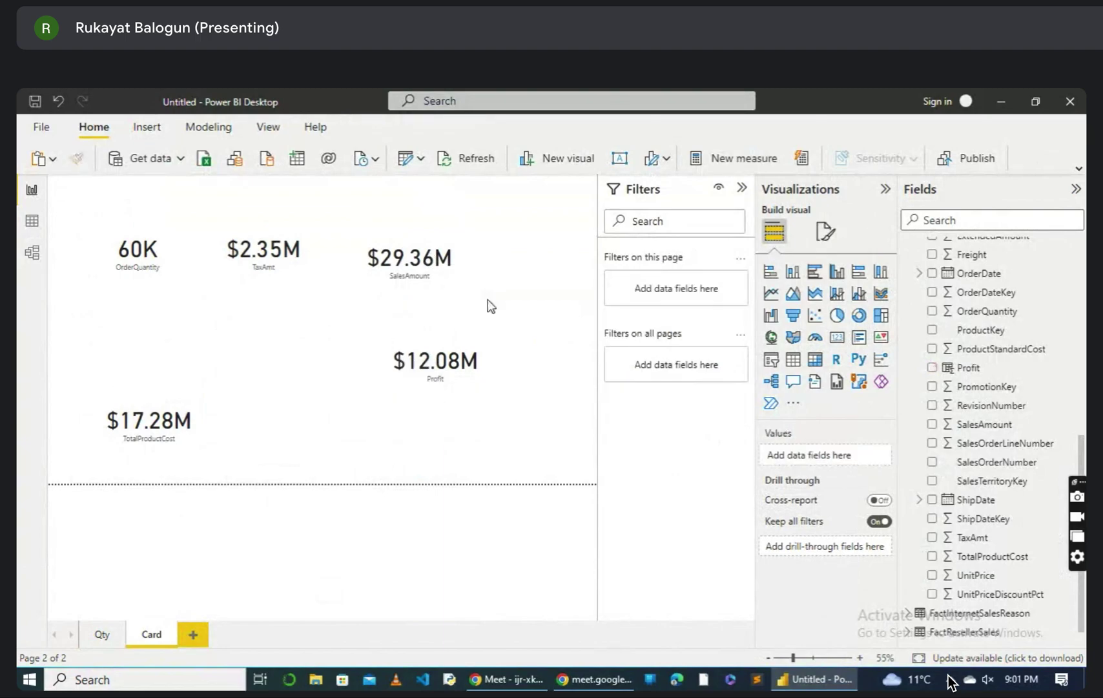
# Step: Arrange the lower row of the Card page with SalesAmount beside the TotalProductCost card and Profit to the right of SalesAmount
pyautogui.moveTo(456, 327); pyautogui.dragTo(297, 392)
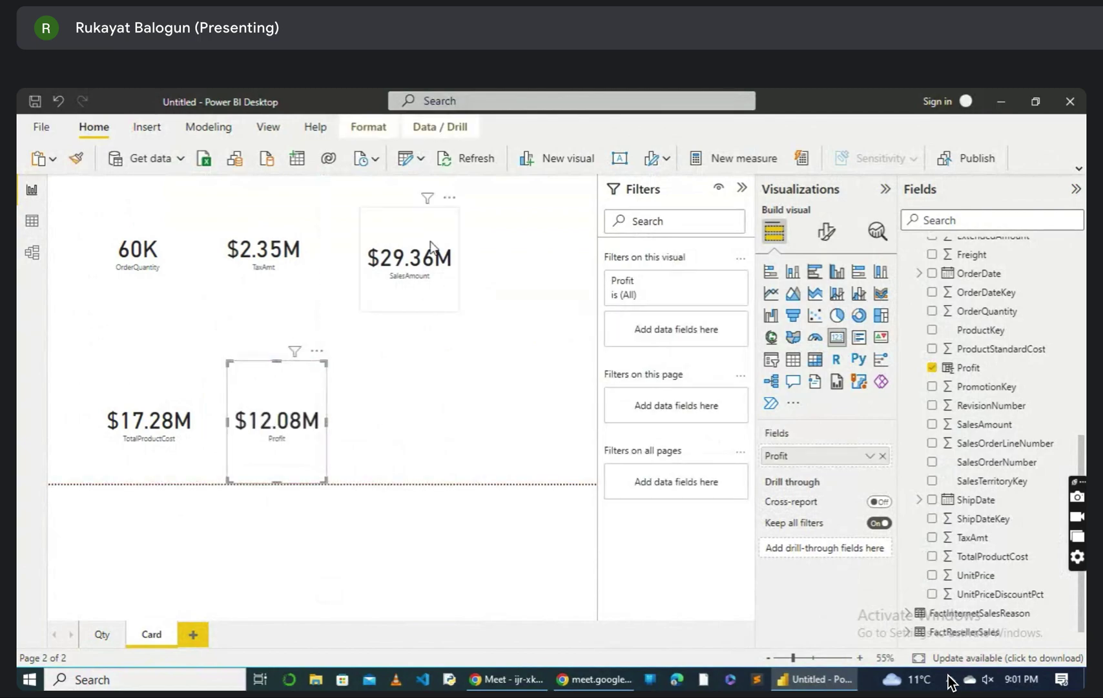
pyautogui.moveTo(329, 391); pyautogui.dragTo(492, 382)
pyautogui.click(434, 251)
pyautogui.moveTo(434, 250); pyautogui.dragTo(298, 414)
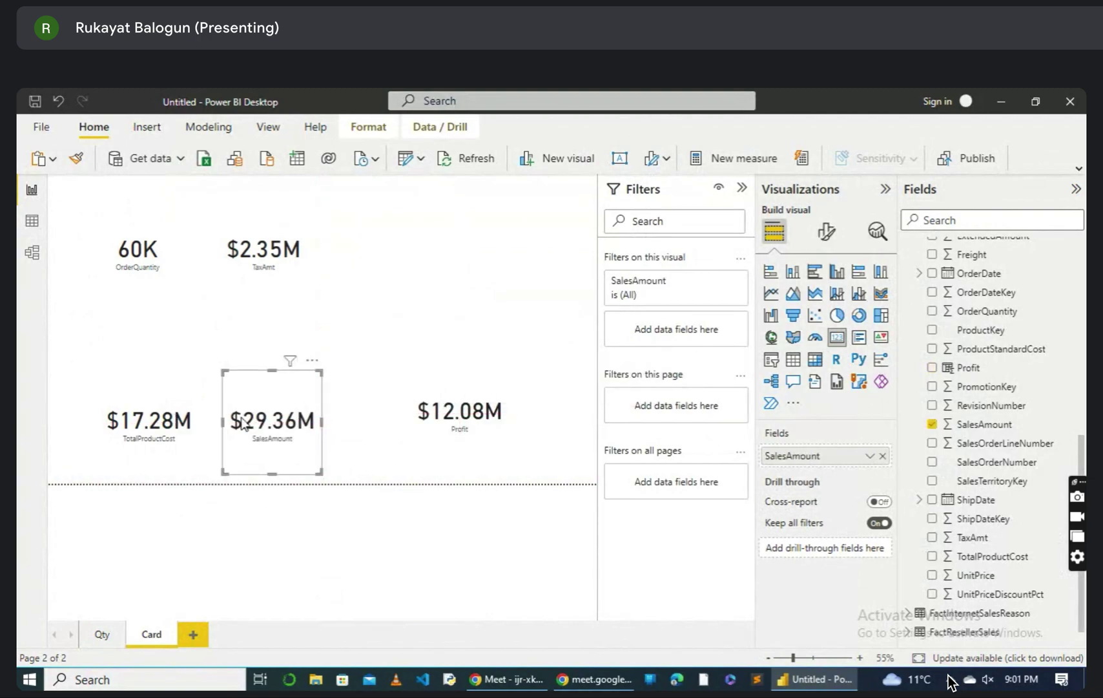
pyautogui.moveTo(452, 437); pyautogui.dragTo(381, 446)
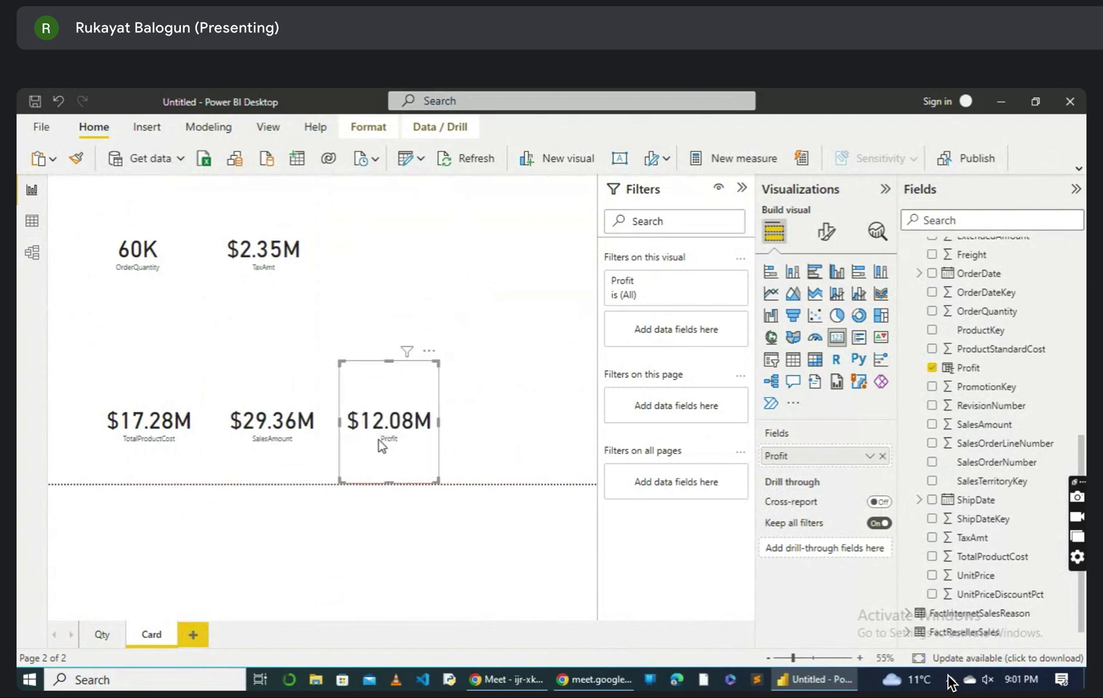
pyautogui.click(519, 417)
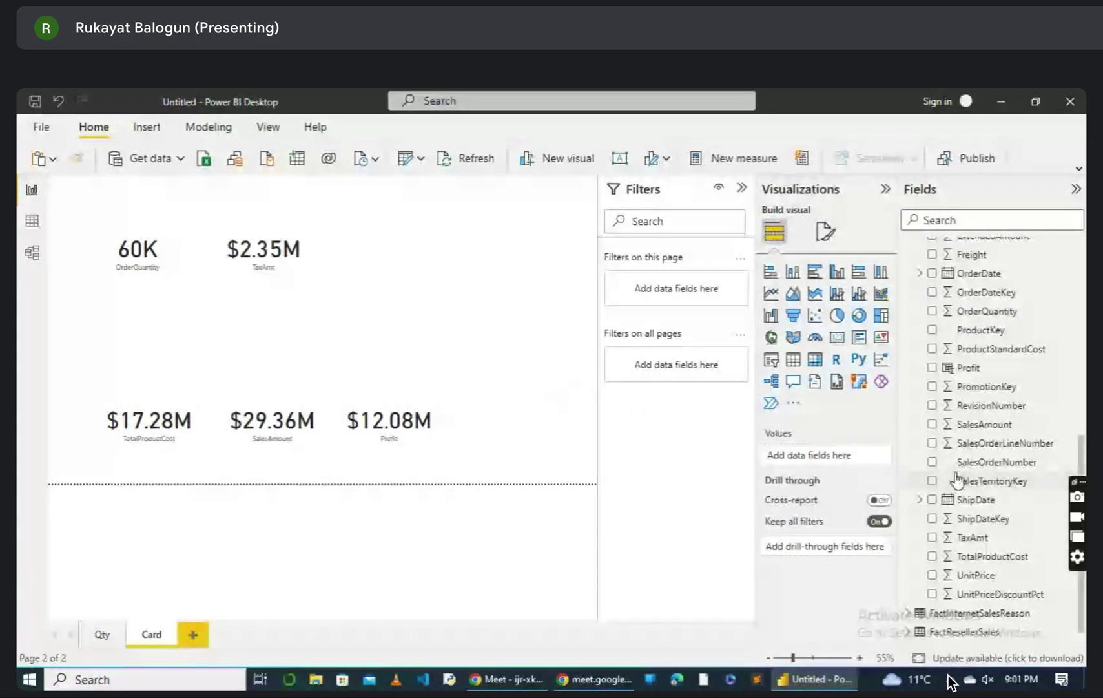
# Step: Create a new measure in the FactInternetSales table from Data view and name it ProfitMeasure in the formula
pyautogui.click(101, 633)
pyautogui.click(34, 253)
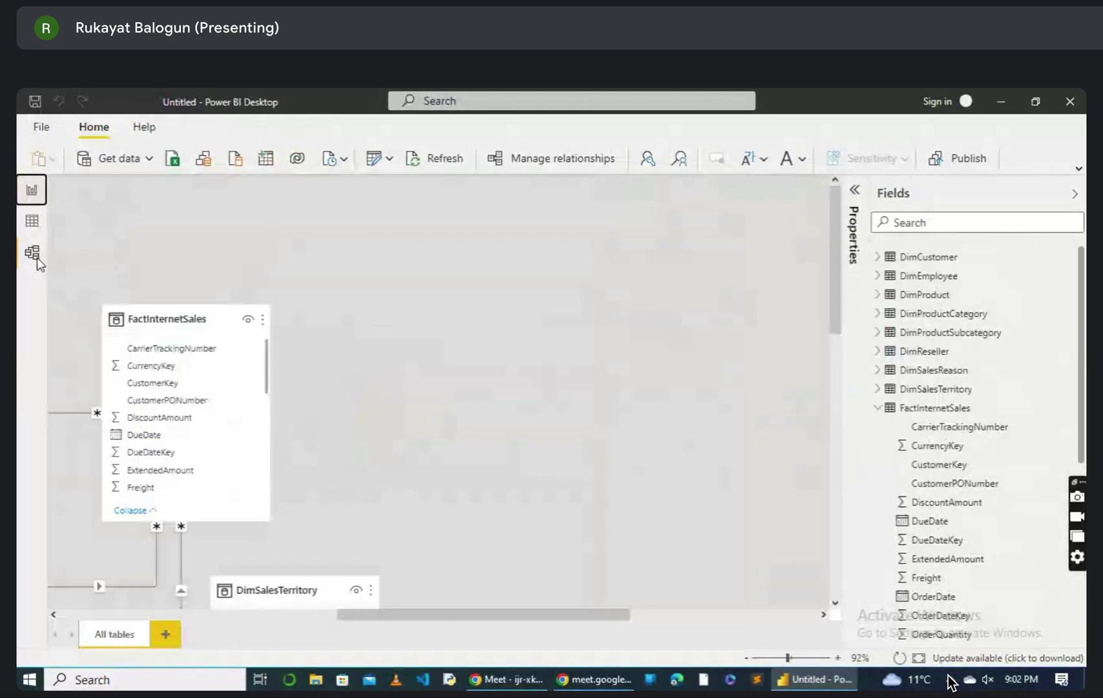
pyautogui.click(31, 222)
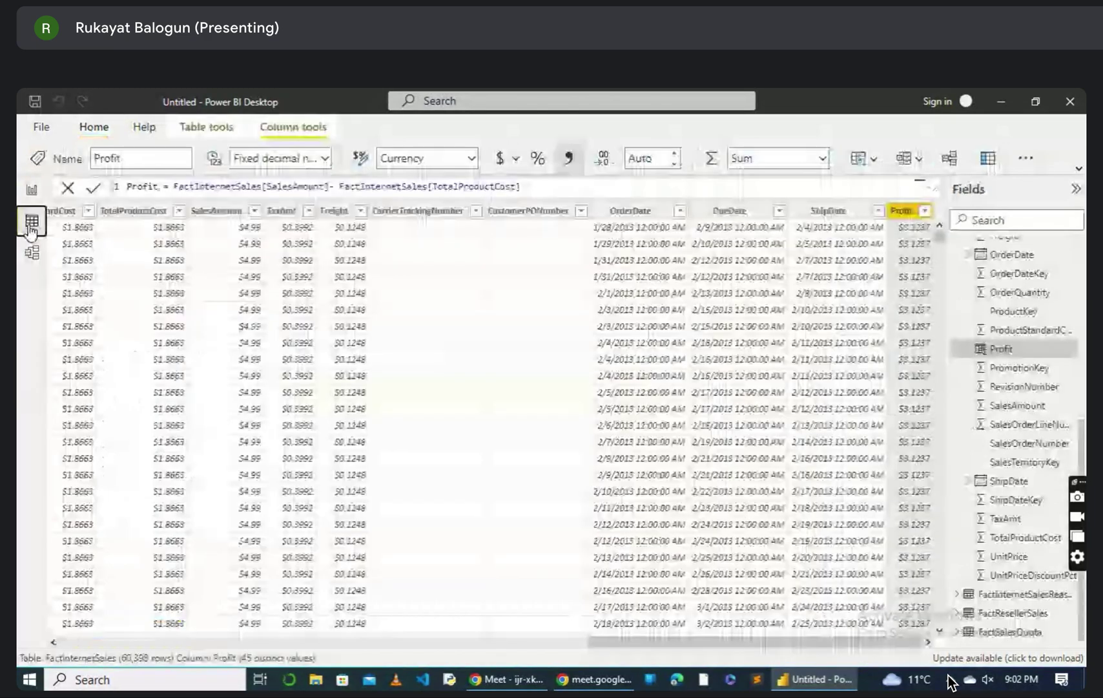
pyautogui.scroll(3, 1007, 345)
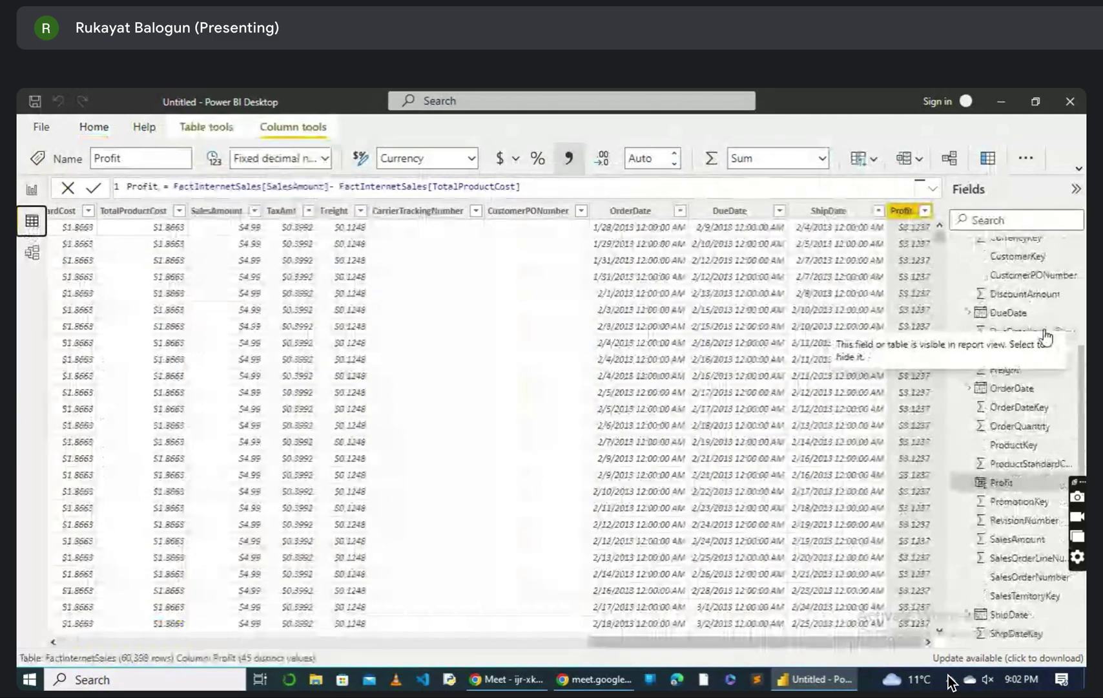
pyautogui.moveTo(1080, 397); pyautogui.dragTo(1082, 291)
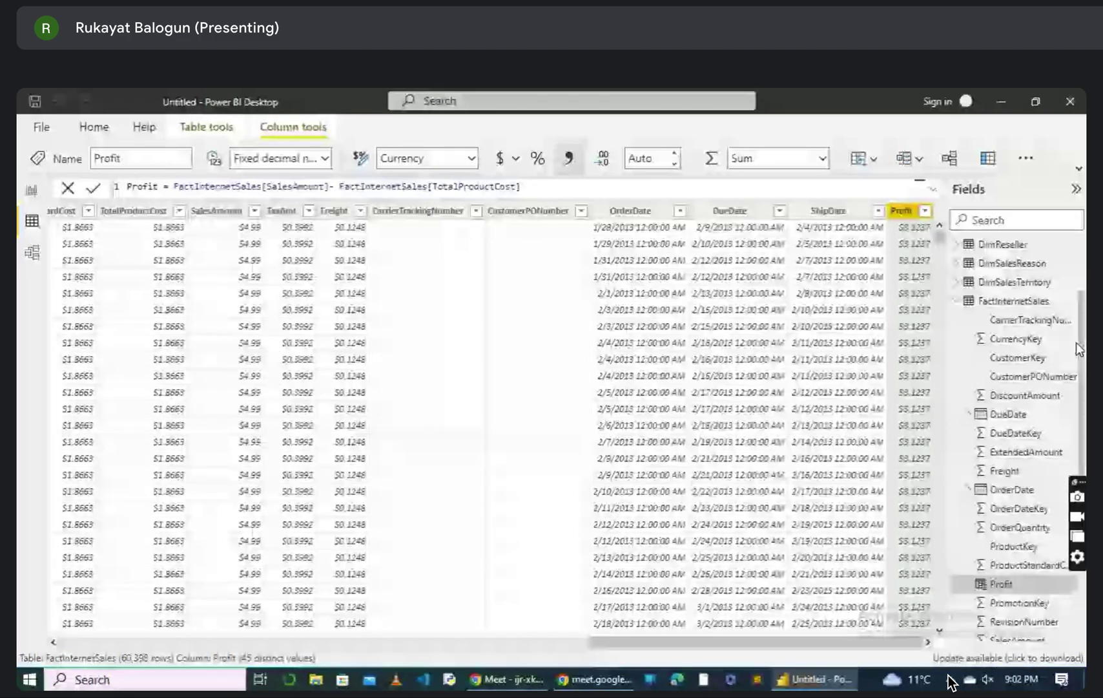
pyautogui.rightClick(1069, 301)
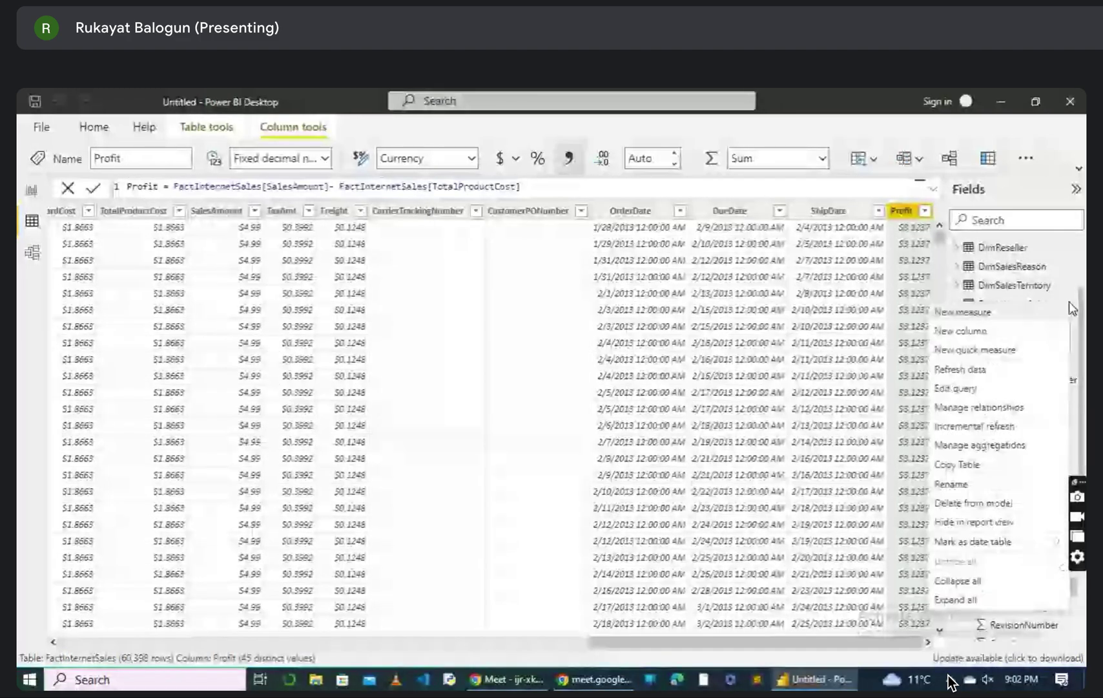
pyautogui.click(1015, 311)
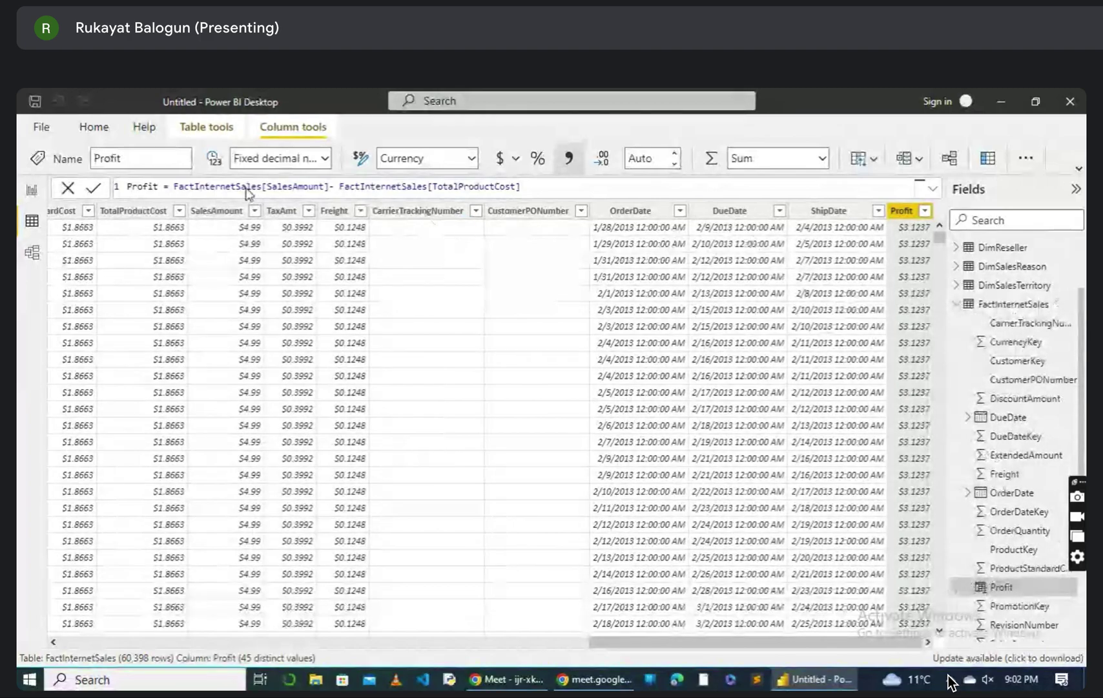
pyautogui.press('Return')
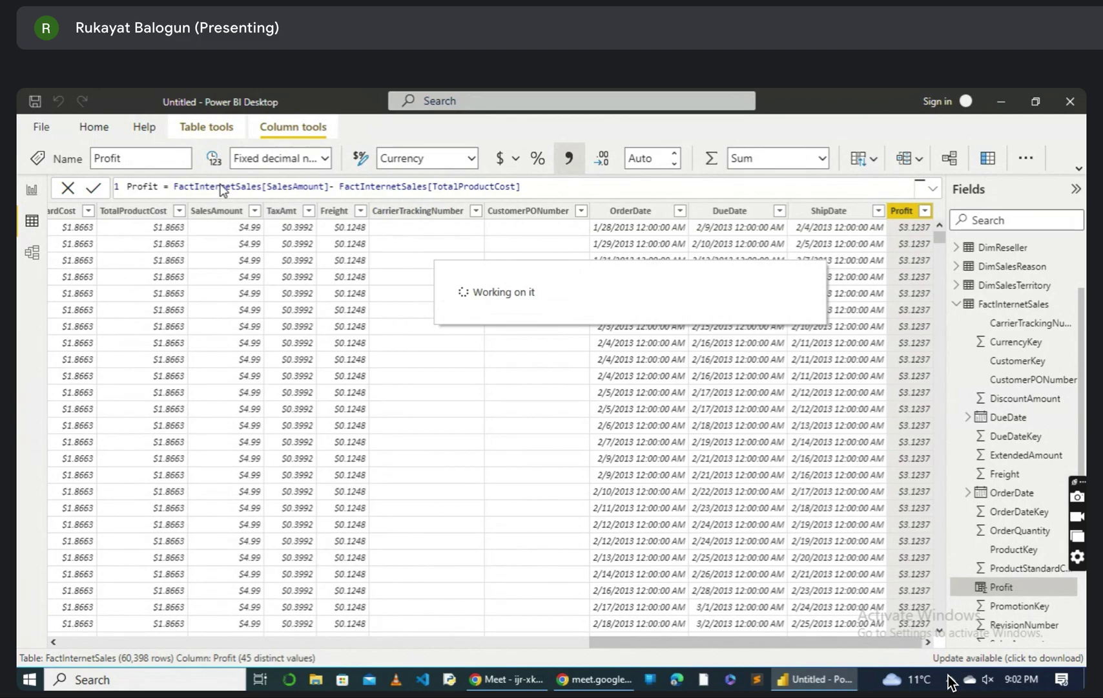
pyautogui.write('ProfitMeasure =')
pyautogui.click(233, 188)
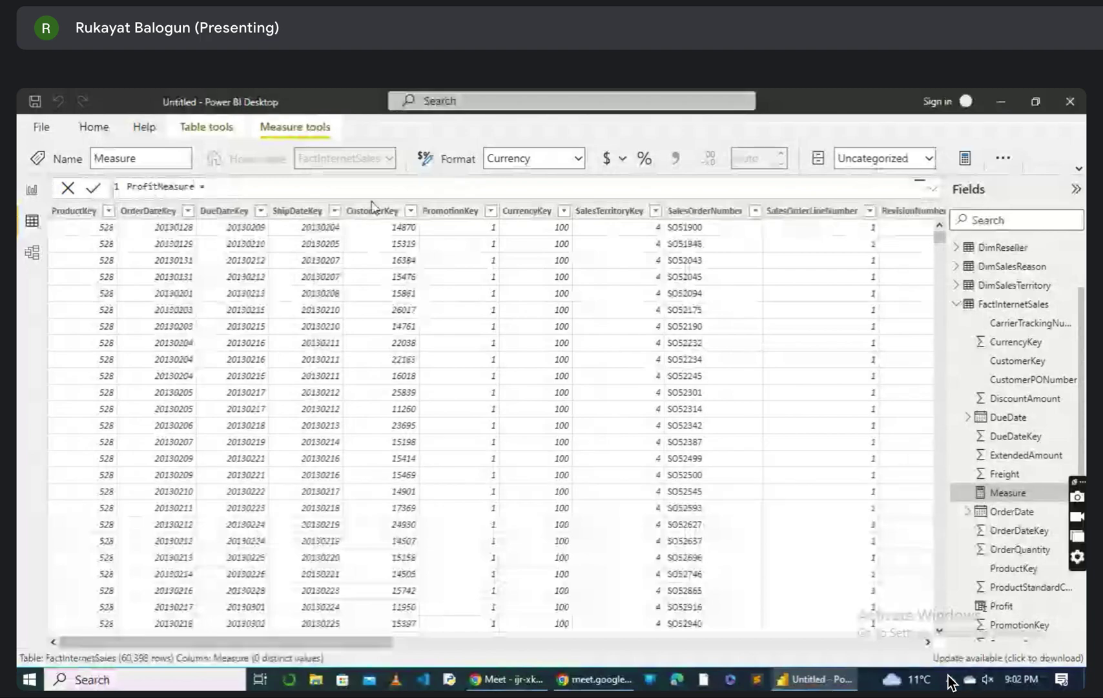
# Step: Enter Sum(FactInternetSales[SalesAmount]) as the first term of the ProfitMeasure formula
pyautogui.write('S')
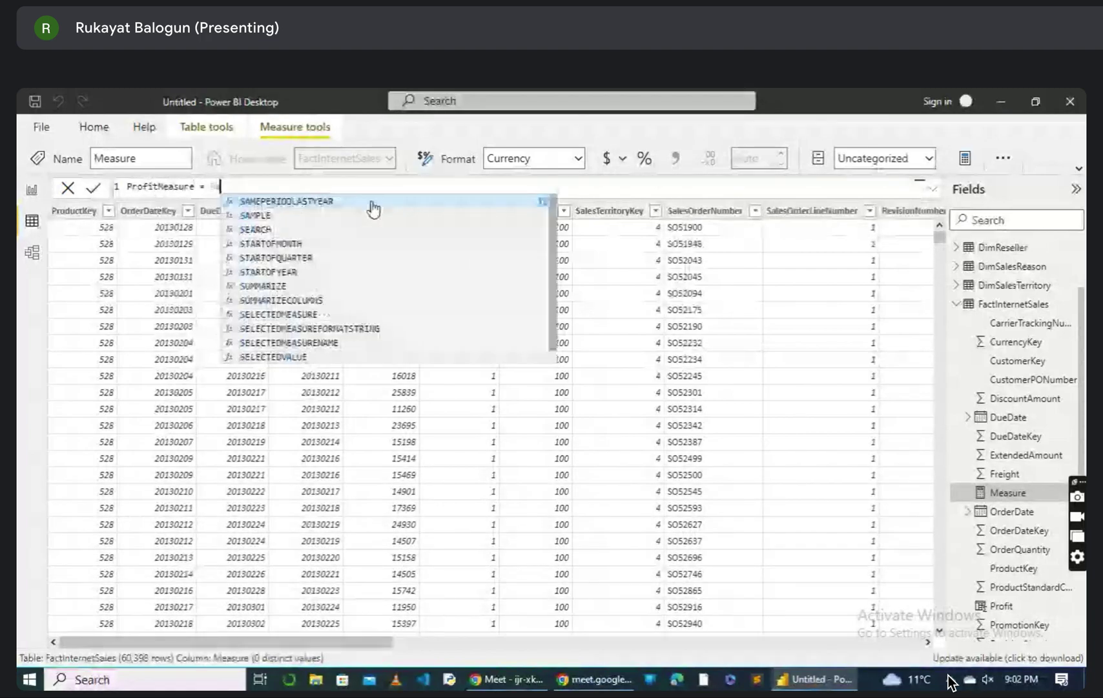
pyautogui.write('al')
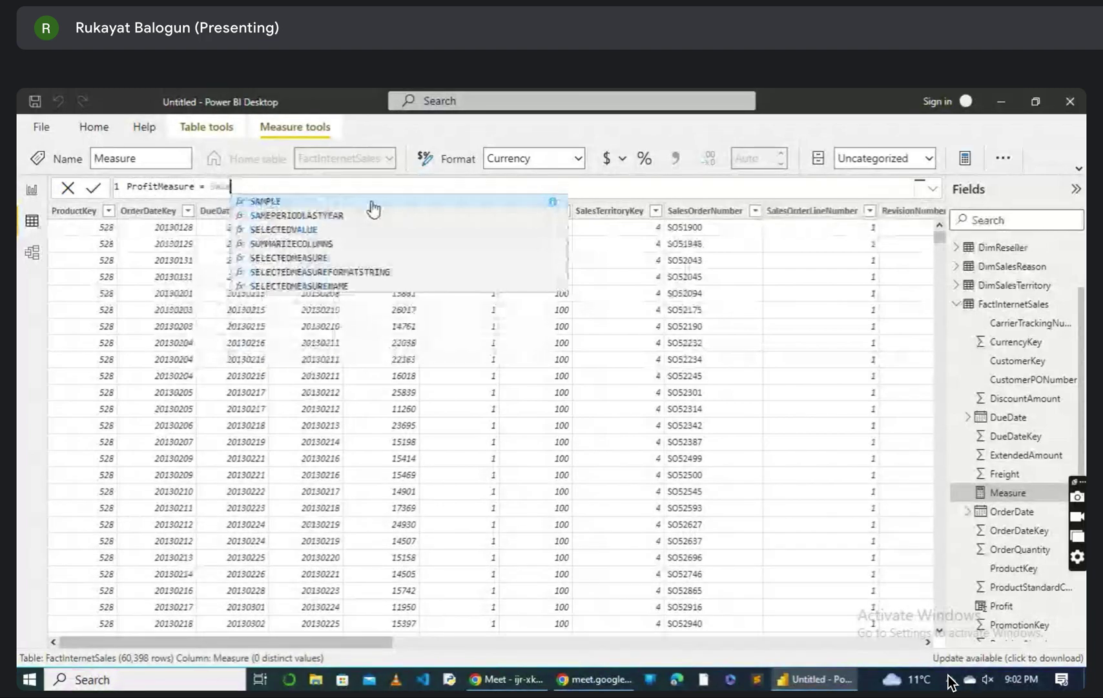
pyautogui.press('BackSpace')
pyautogui.press('BackSpace')
pyautogui.write('S')
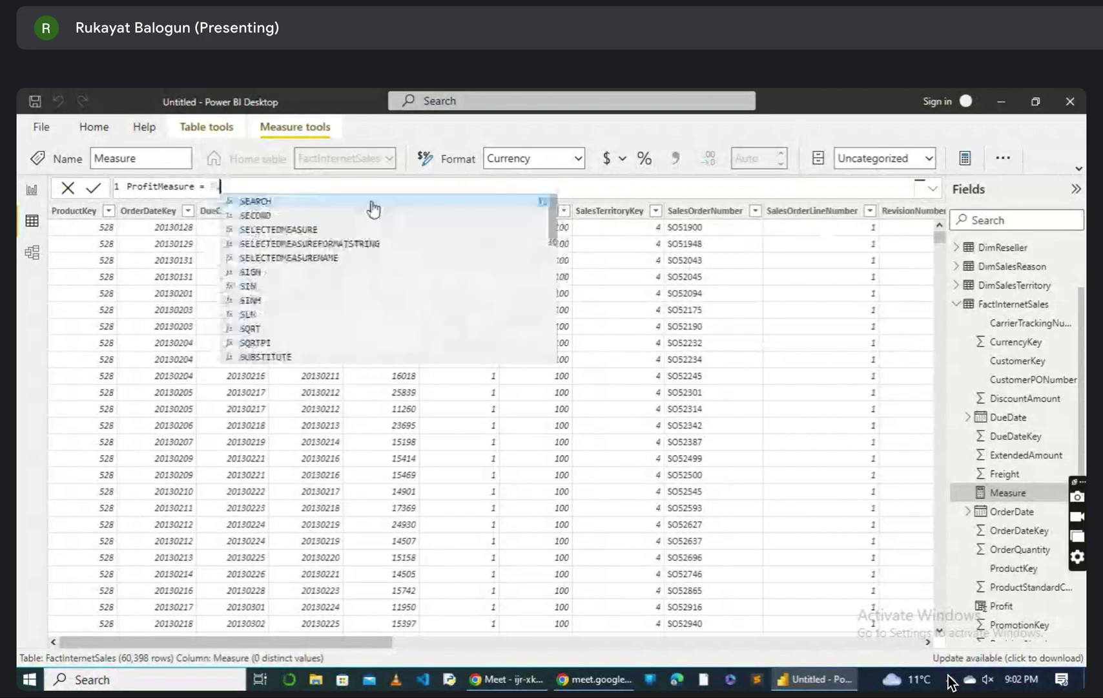
pyautogui.write('um(')
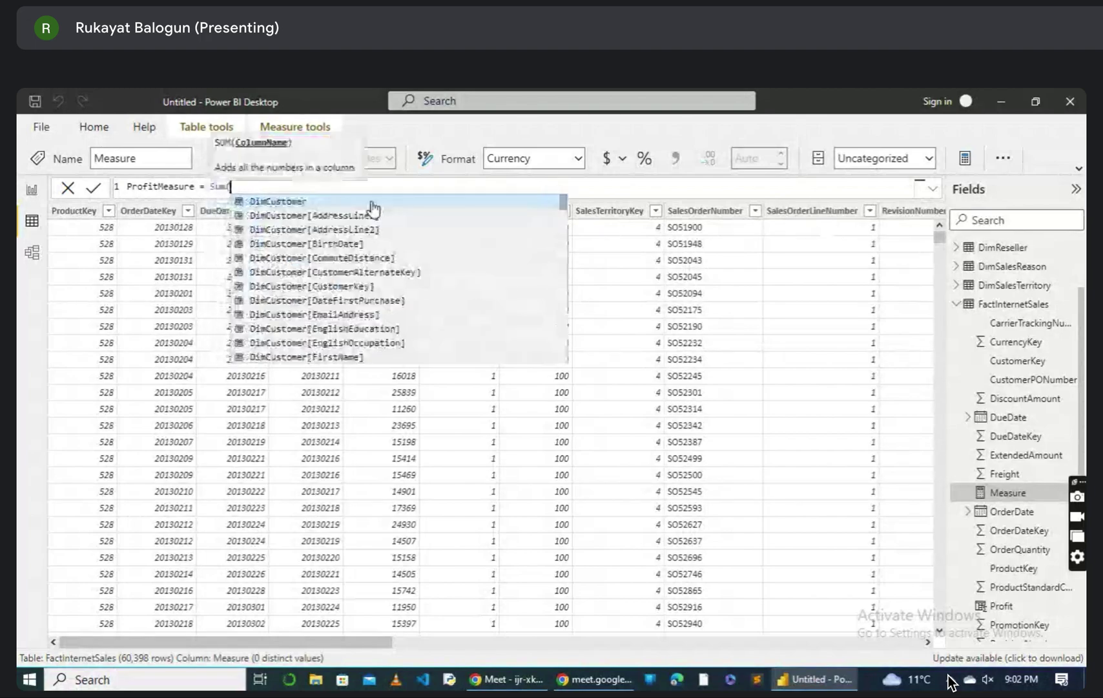
pyautogui.write('Fa')
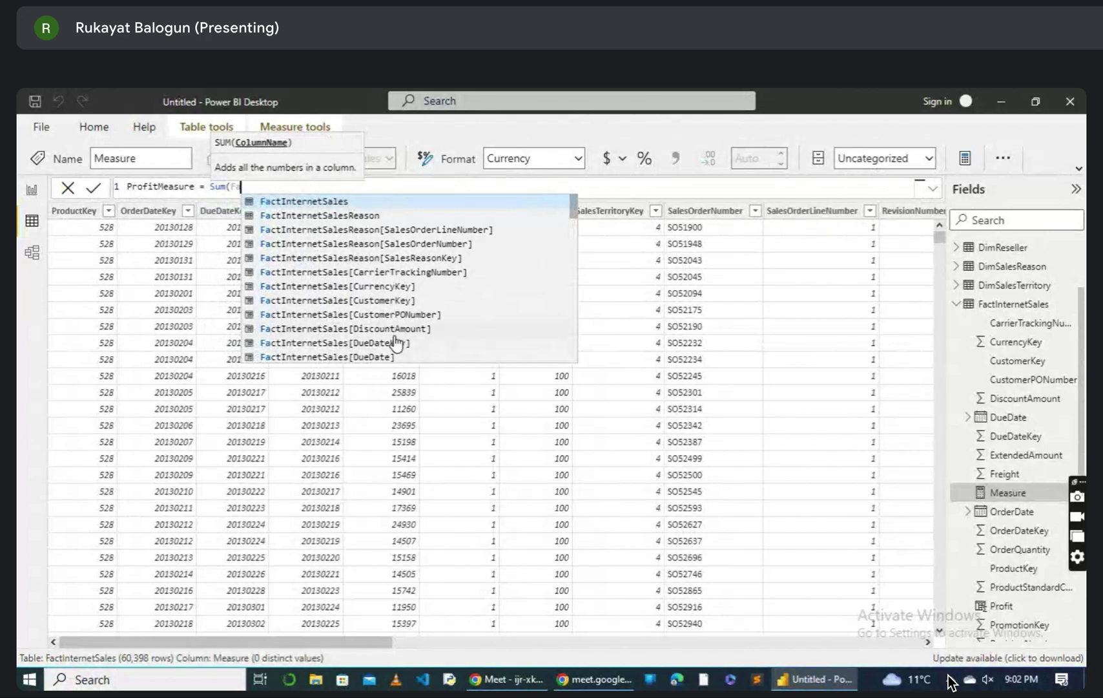
pyautogui.press('BackSpace')
pyautogui.press('BackSpace')
pyautogui.write('SalesAm')
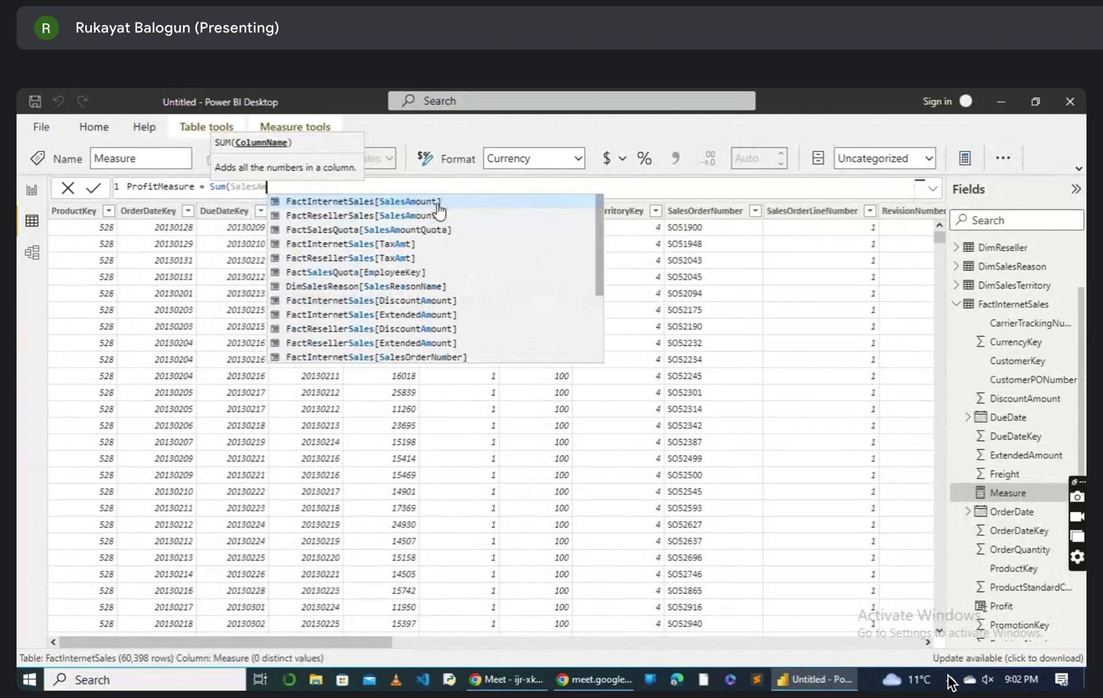
pyautogui.click(439, 205)
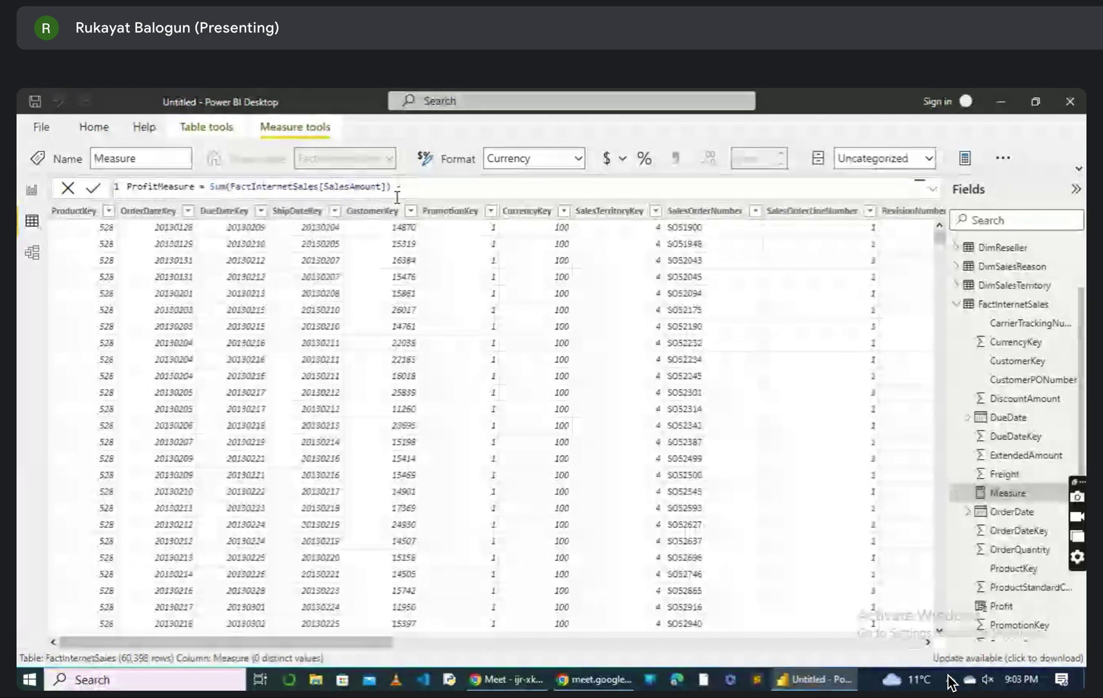
# Step: Subtract Sum(FactInternetSales[TotalProductCost]) in the ProfitMeasure formula, commit it, and check the table's last columns
pyautogui.write('Su')
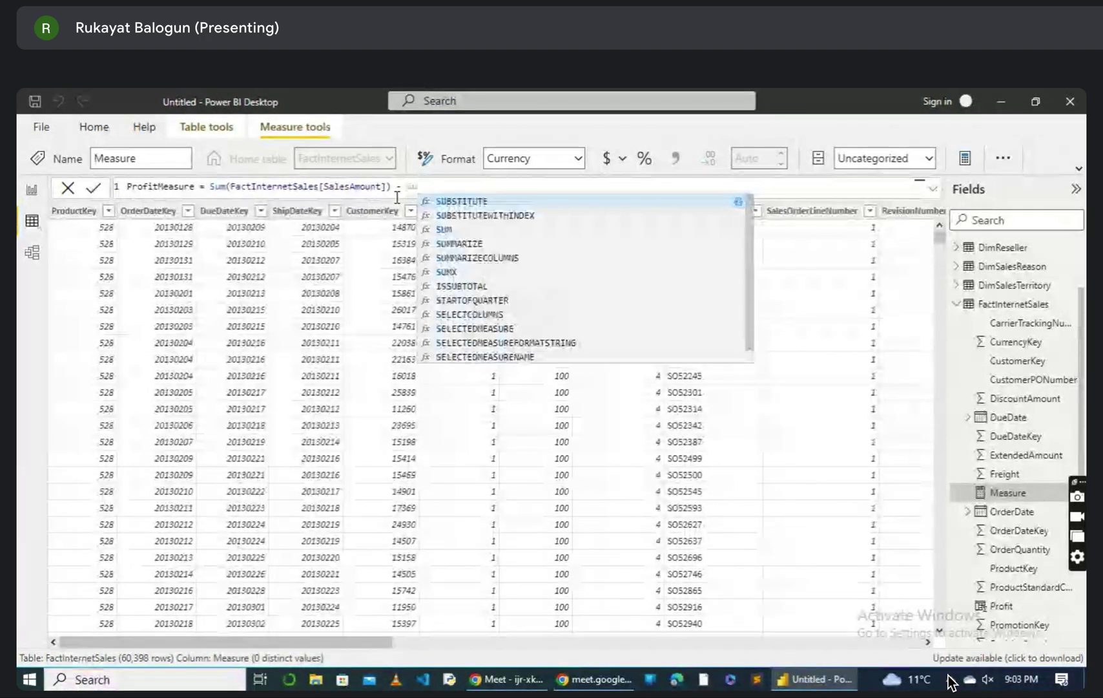
pyautogui.write('m(')
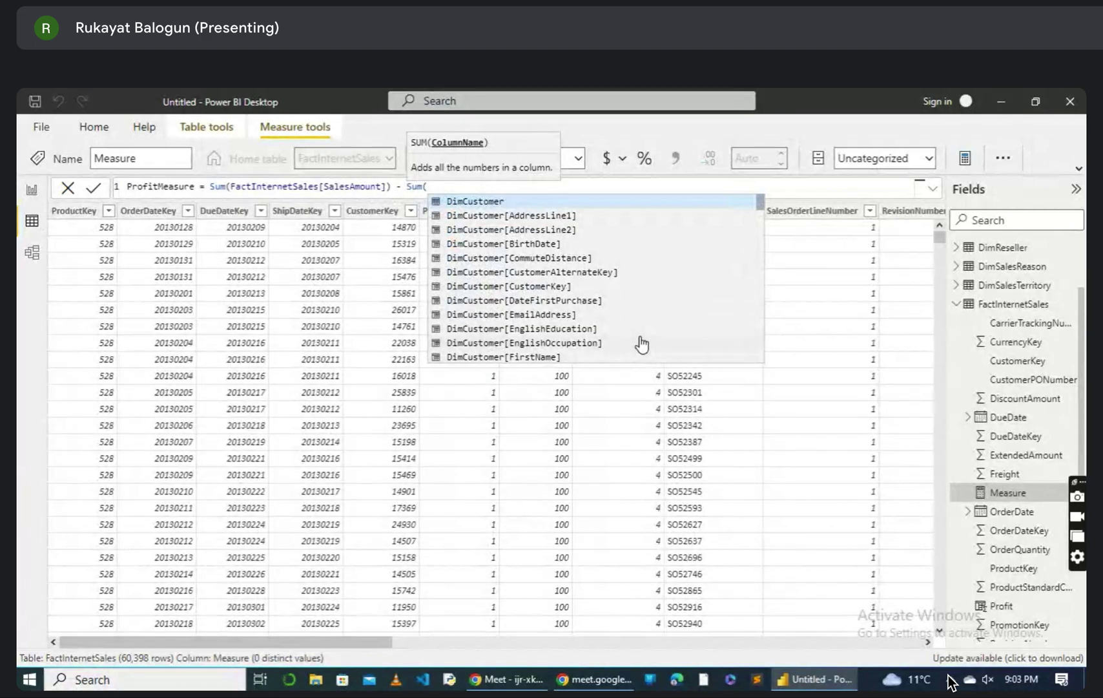
pyautogui.write('T')
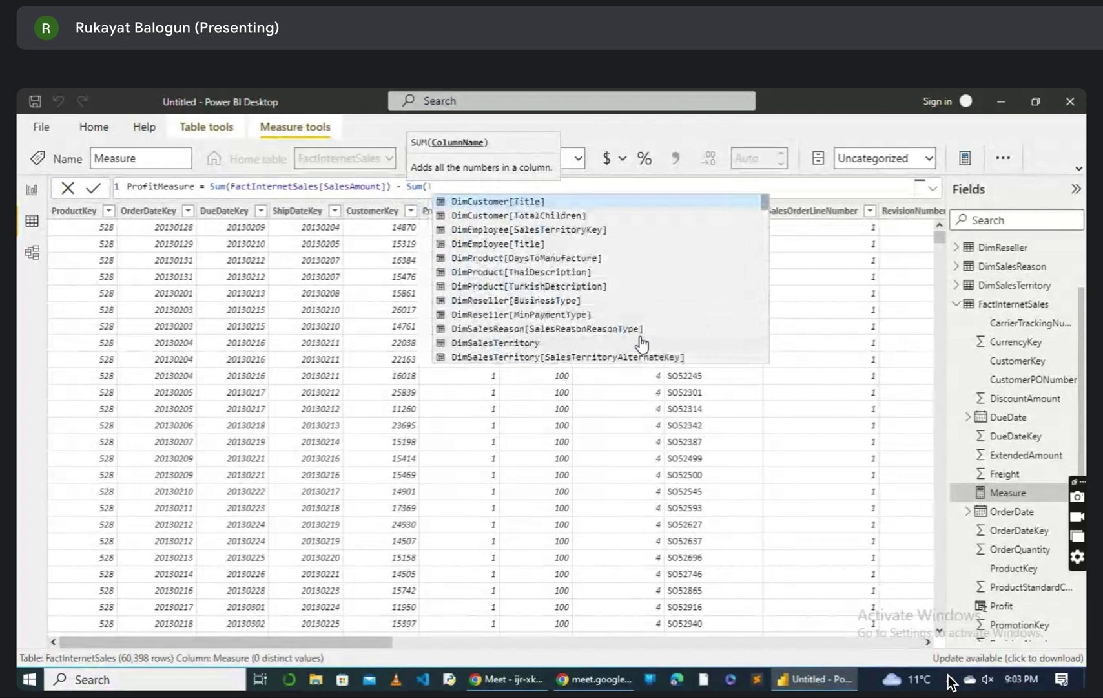
pyautogui.write('otal')
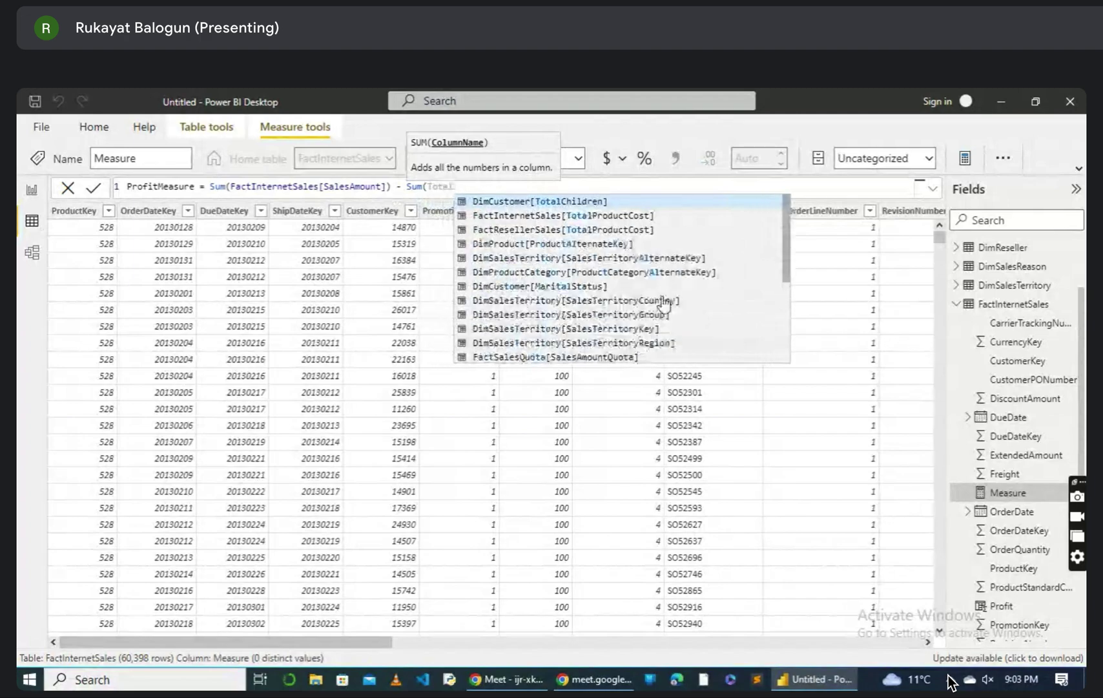
pyautogui.click(614, 216)
pyautogui.write(')')
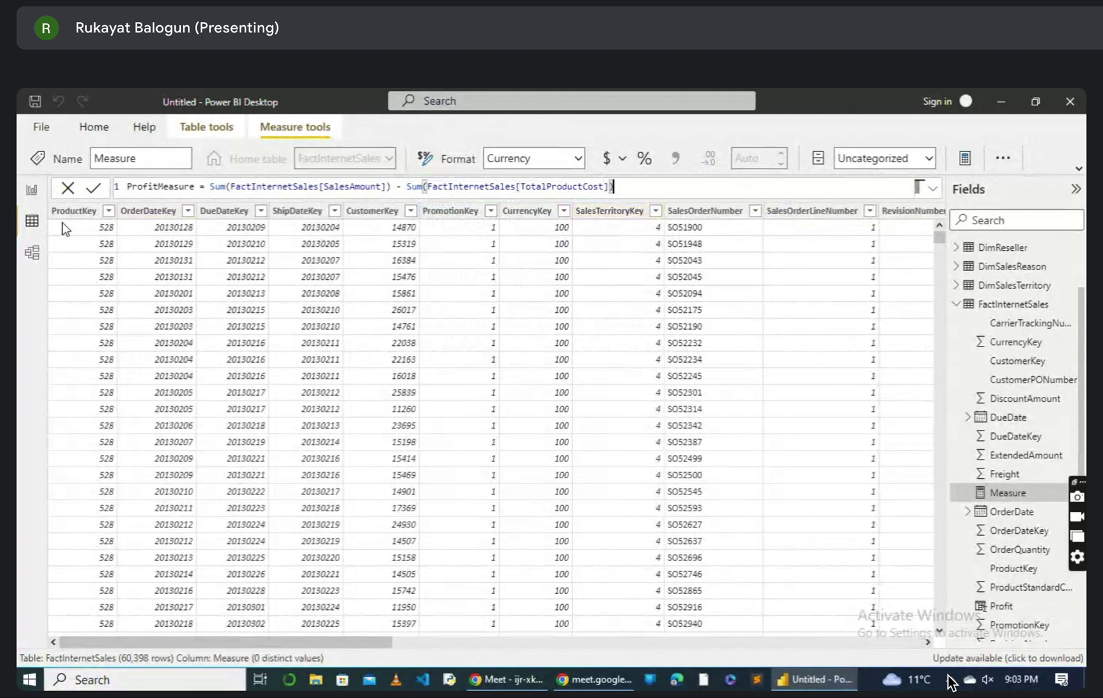
pyautogui.click(95, 189)
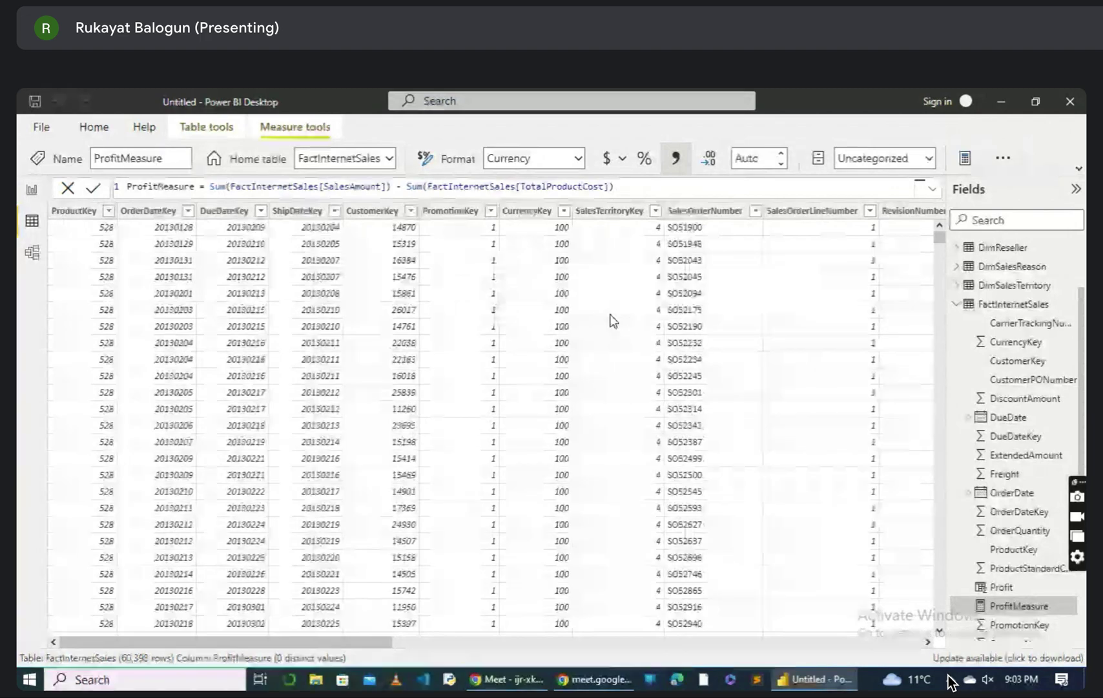
pyautogui.hscroll(5, 554, 627)
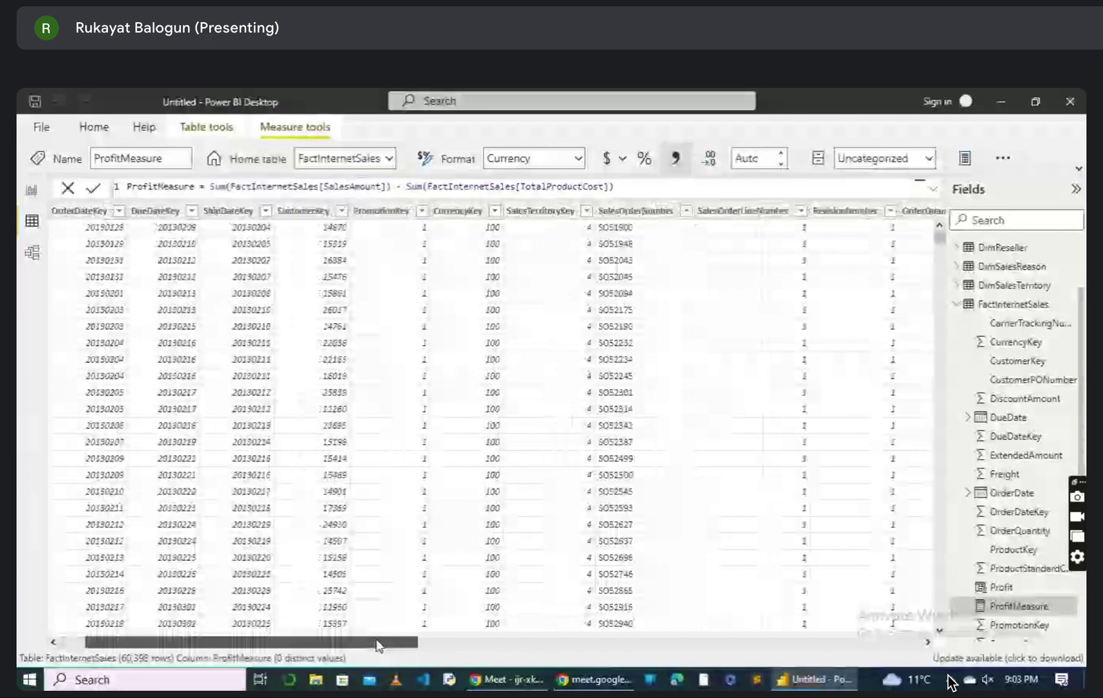
pyautogui.hscroll(10, 554, 627)
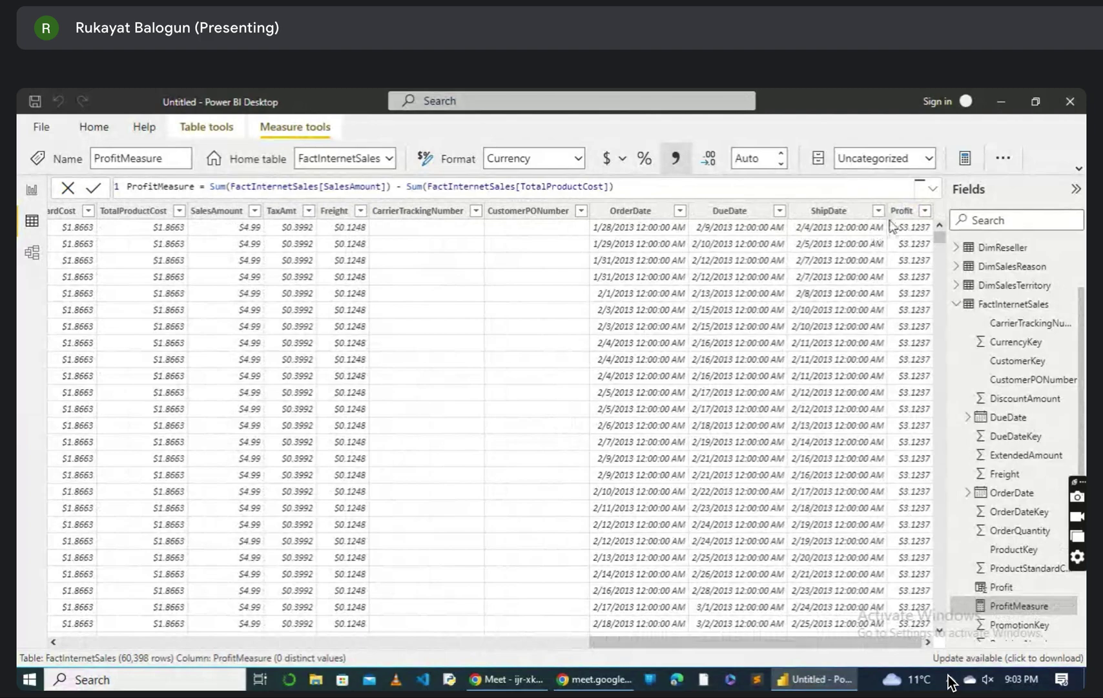
# Step: Return to Report view and add a card showing ProfitMeasure to the Qty page
pyautogui.click(32, 192)
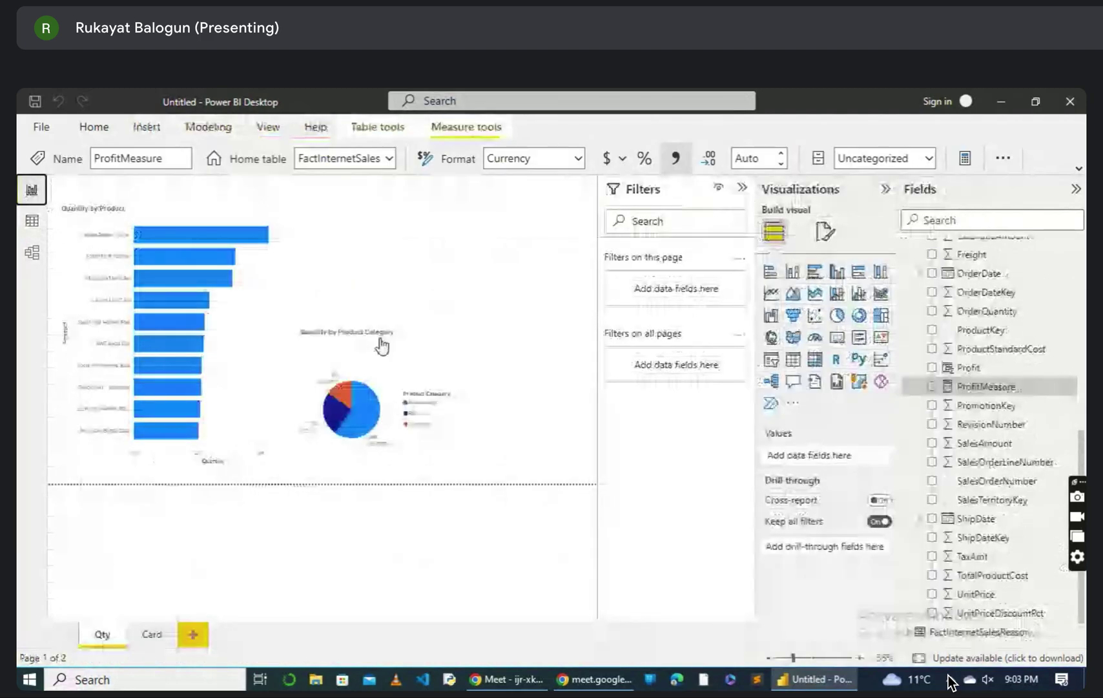
pyautogui.click(837, 336)
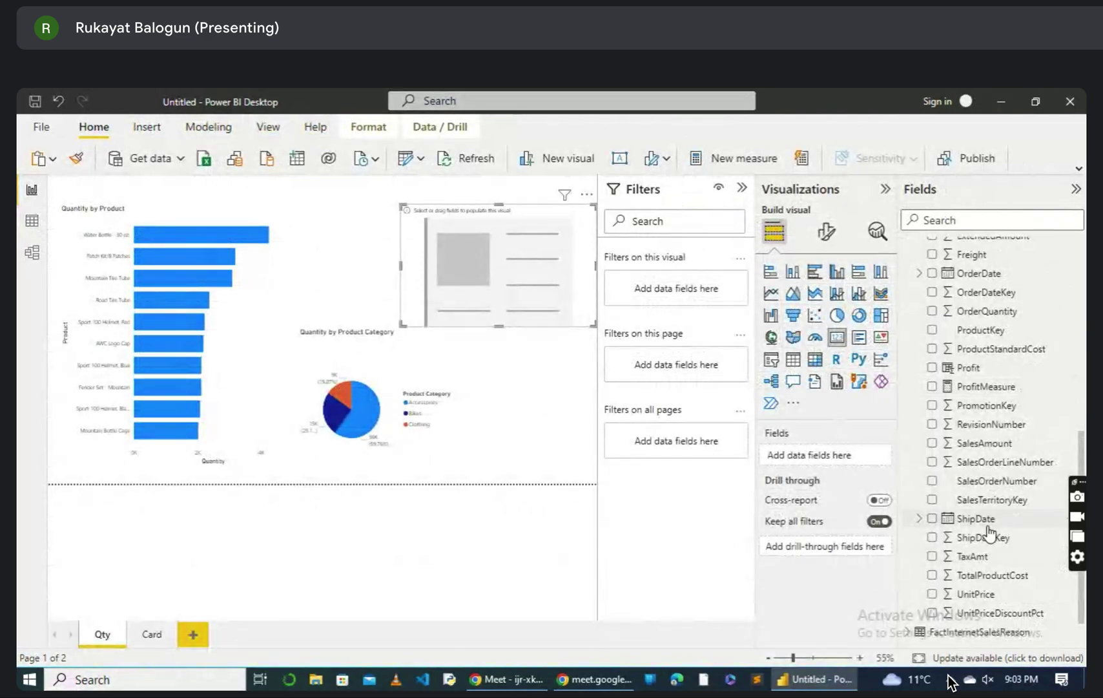
pyautogui.scroll(-1, 988, 531)
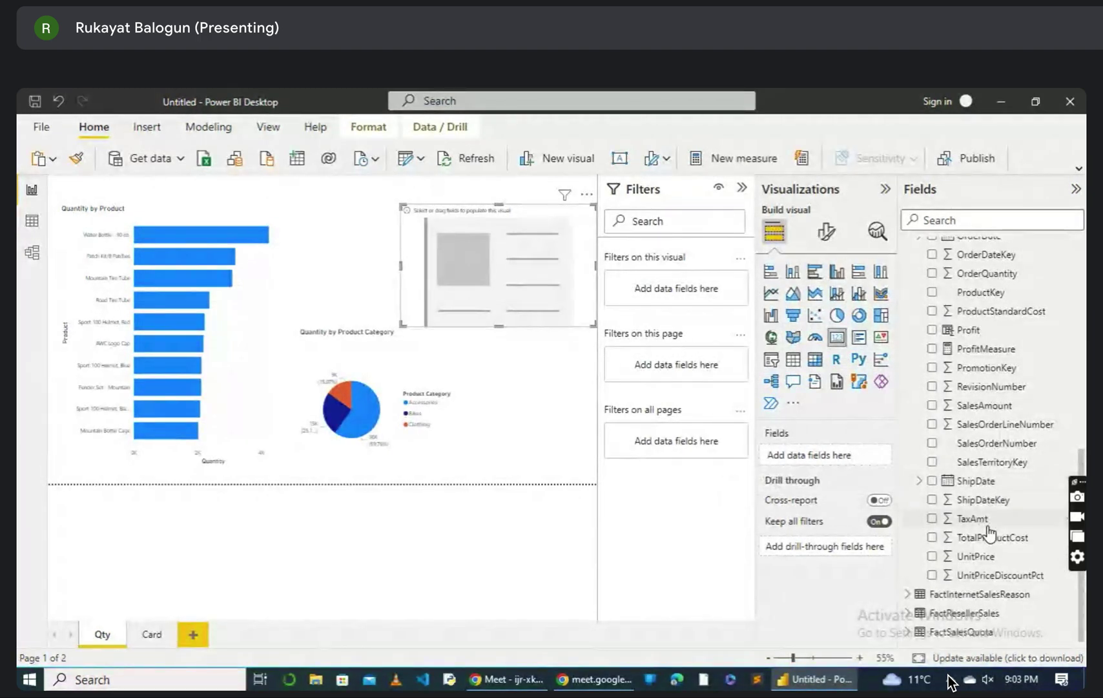
pyautogui.scroll(1, 989, 531)
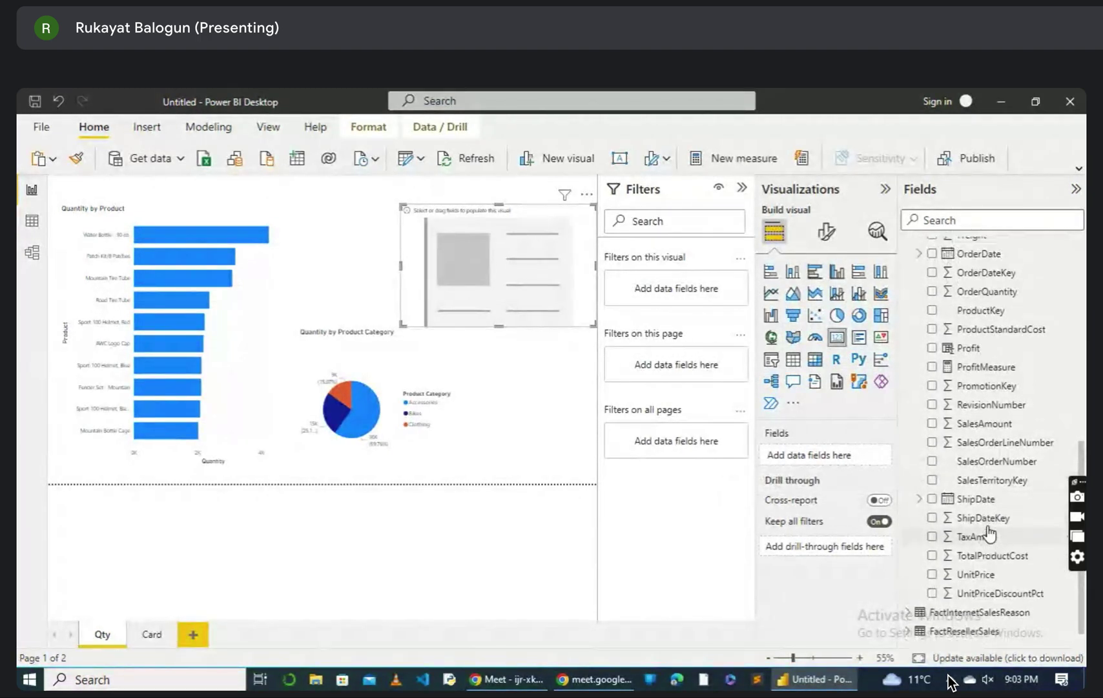
pyautogui.scroll(3, 973, 337)
pyautogui.scroll(-3, 973, 337)
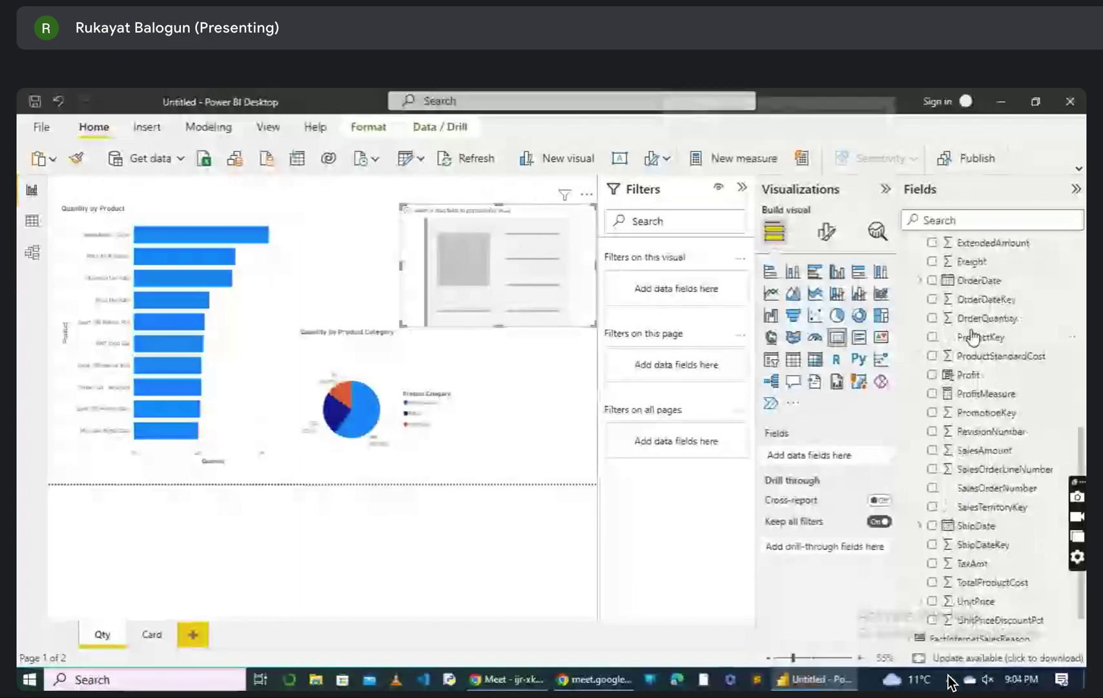
pyautogui.scroll(-2, 974, 337)
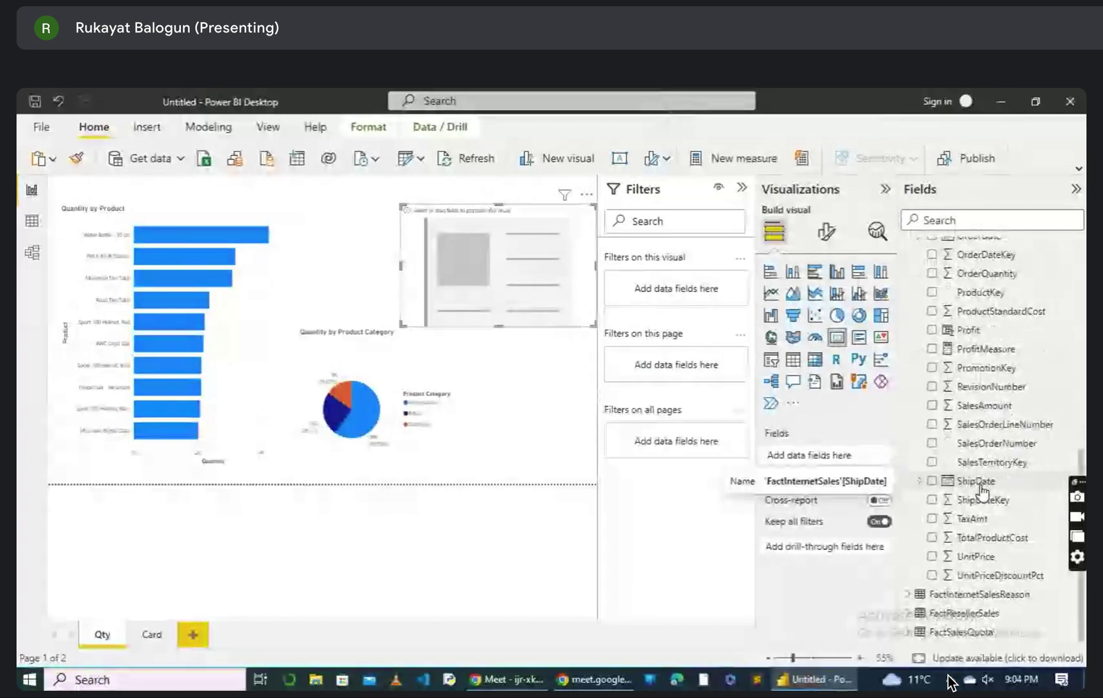
pyautogui.click(932, 349)
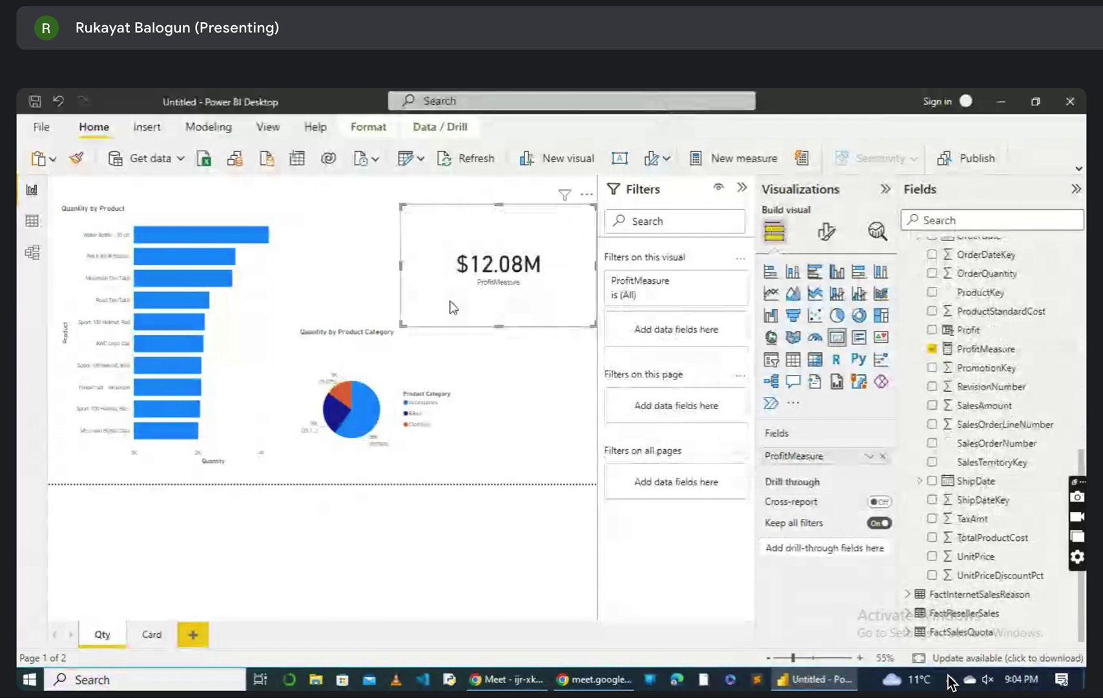
# Step: Move the ProfitMeasure card to the Card page, narrow it, and place it to the right of the Profit card
pyautogui.hotkey('ctrl', 'pagedown')
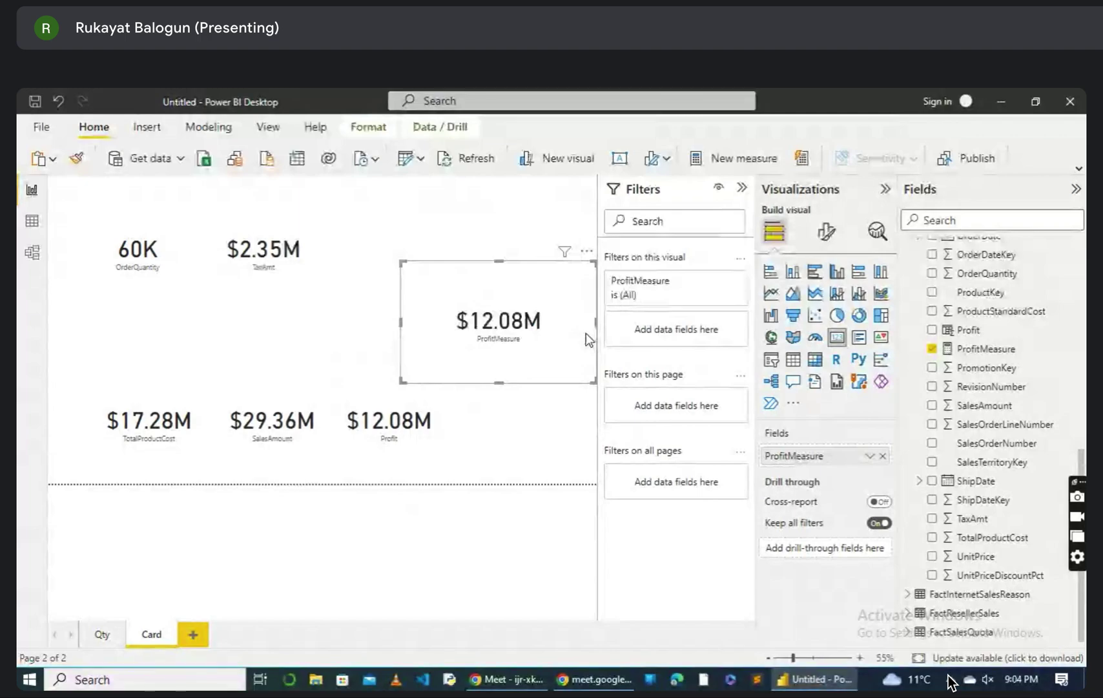
pyautogui.moveTo(524, 368); pyautogui.dragTo(523, 410)
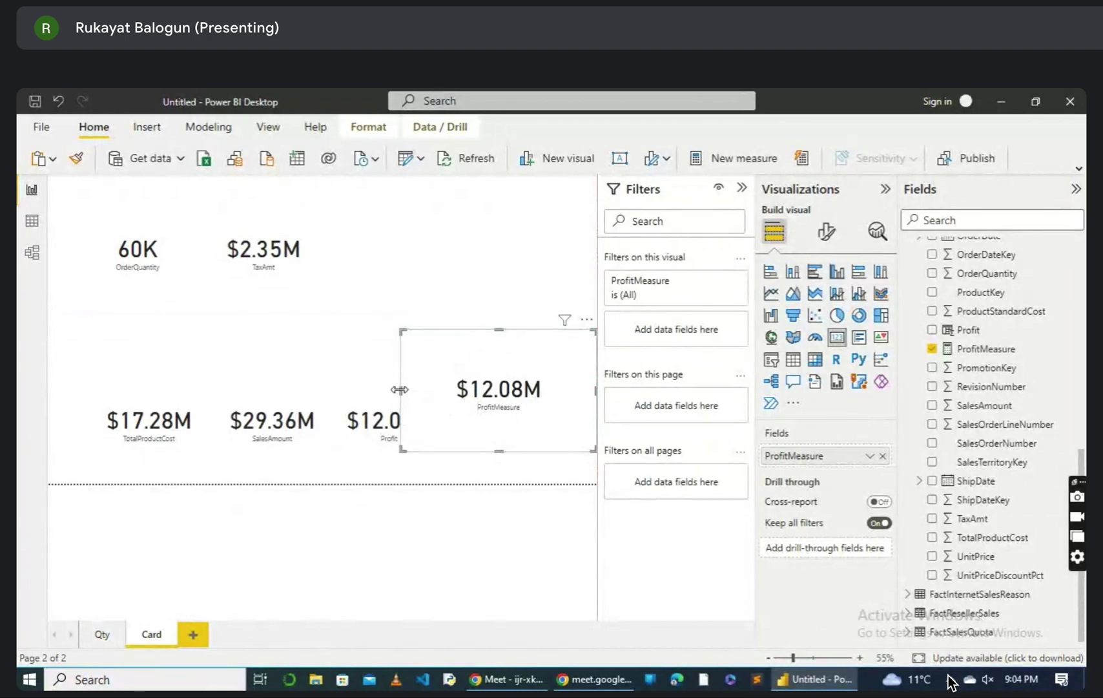
pyautogui.moveTo(399, 390); pyautogui.dragTo(483, 410)
pyautogui.click(427, 319)
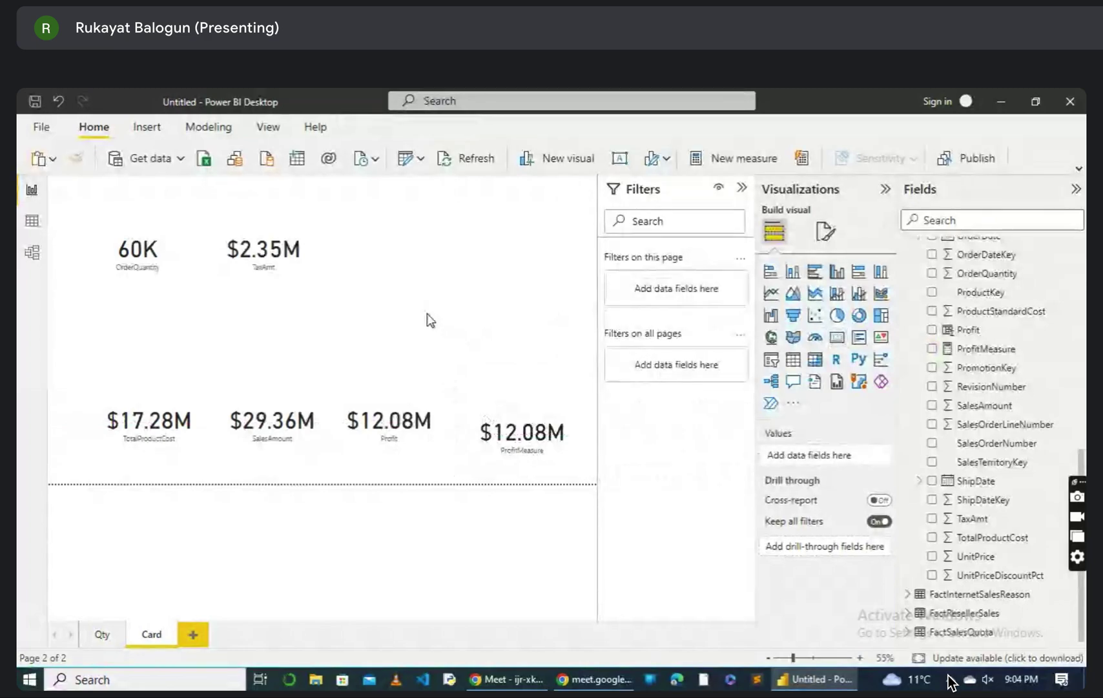